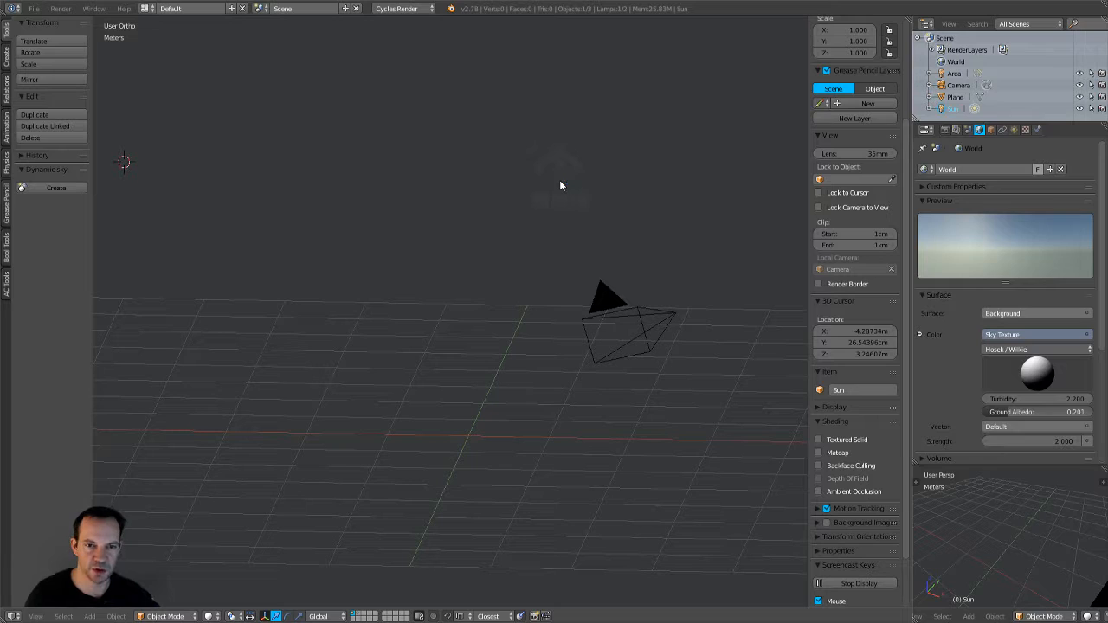
Step: Add a cube mesh to the scene at the 3D cursor
mouse_move(472, 302)
middle_down()
mouse_move(519, 258)
mouse_move(502, 265)
mouse_move(512, 274)
mouse_move(503, 280)
mouse_move(510, 297)
mouse_move(536, 293)
mouse_move(524, 310)
mouse_move(465, 323)
mouse_move(467, 304)
mouse_move(464, 315)
middle_up()
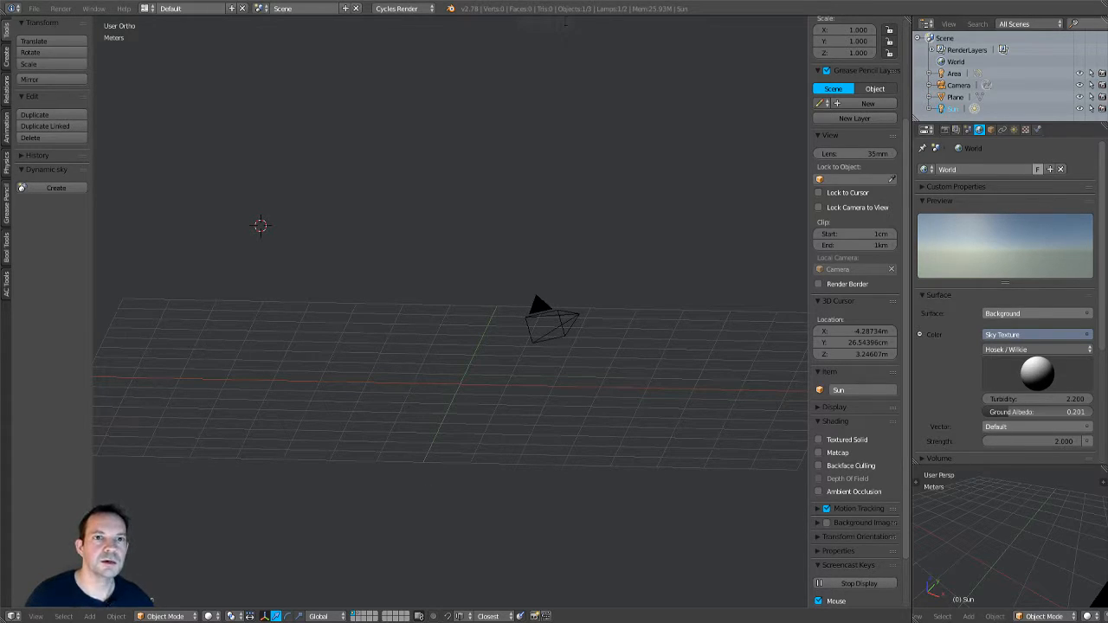
mouse_move(433, 402)
middle_down()
mouse_move(419, 414)
mouse_move(445, 404)
mouse_move(444, 391)
mouse_move(427, 401)
middle_up()
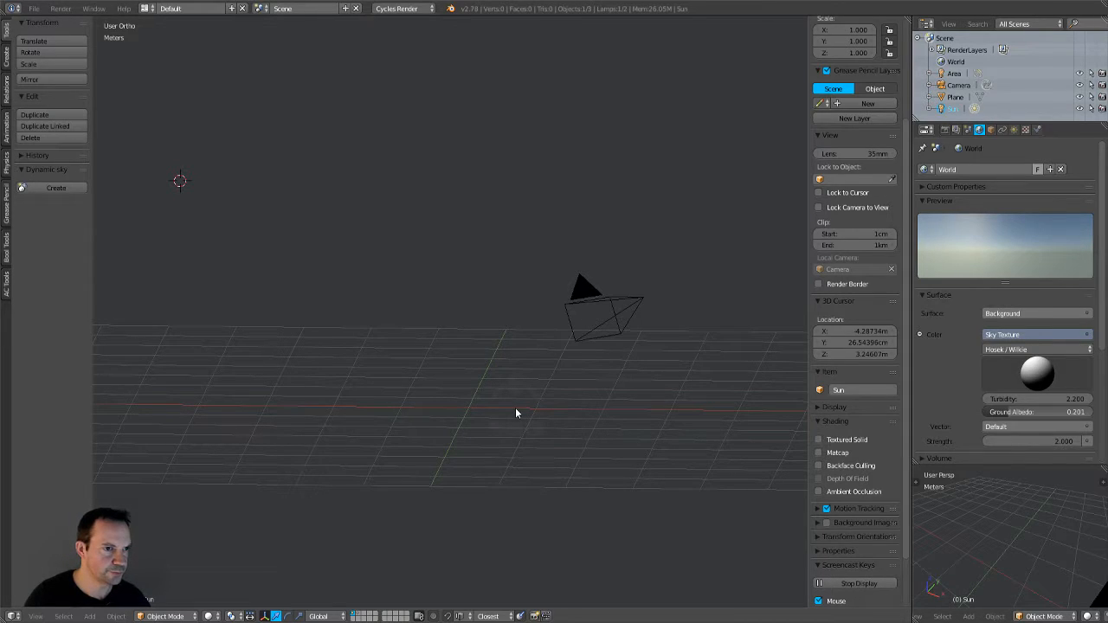
key(shift+a)
mouse_move(517, 412)
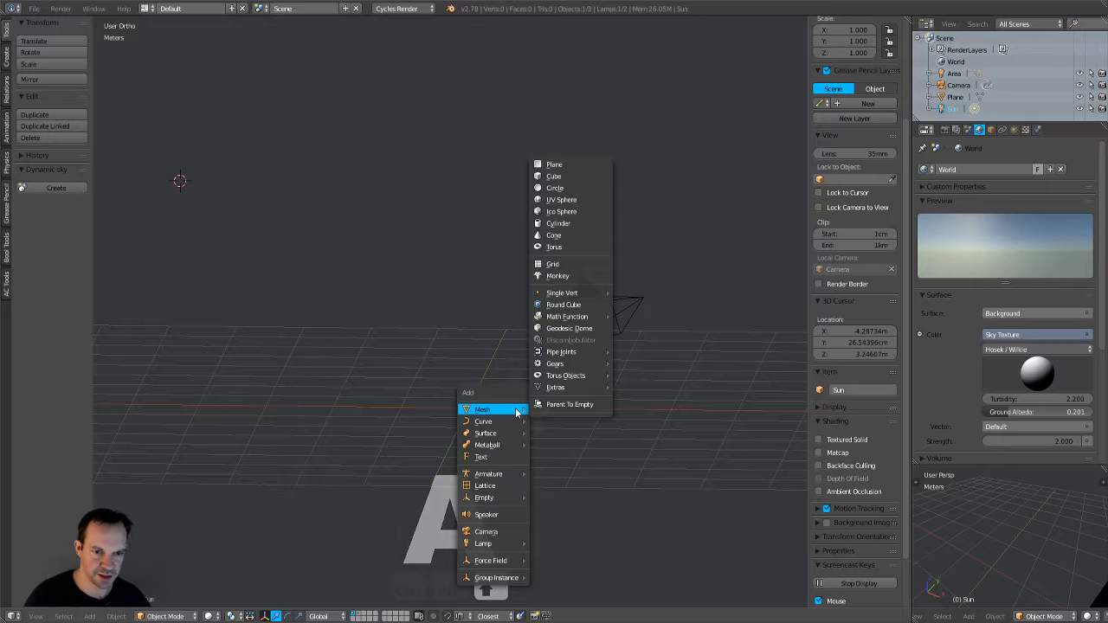
click(564, 180)
Step: Set the cube's location to 0, 0, 0 and snap the 3D cursor to the center
key(KP_1)
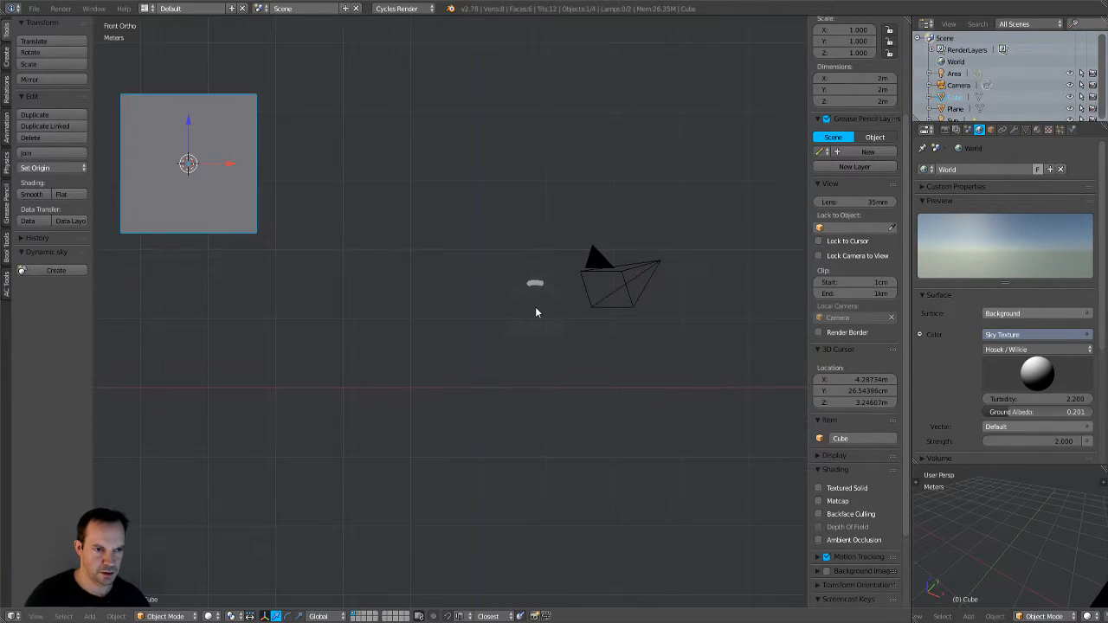
scroll(529, 308, down, 2)
scroll(860, 52, up, 1)
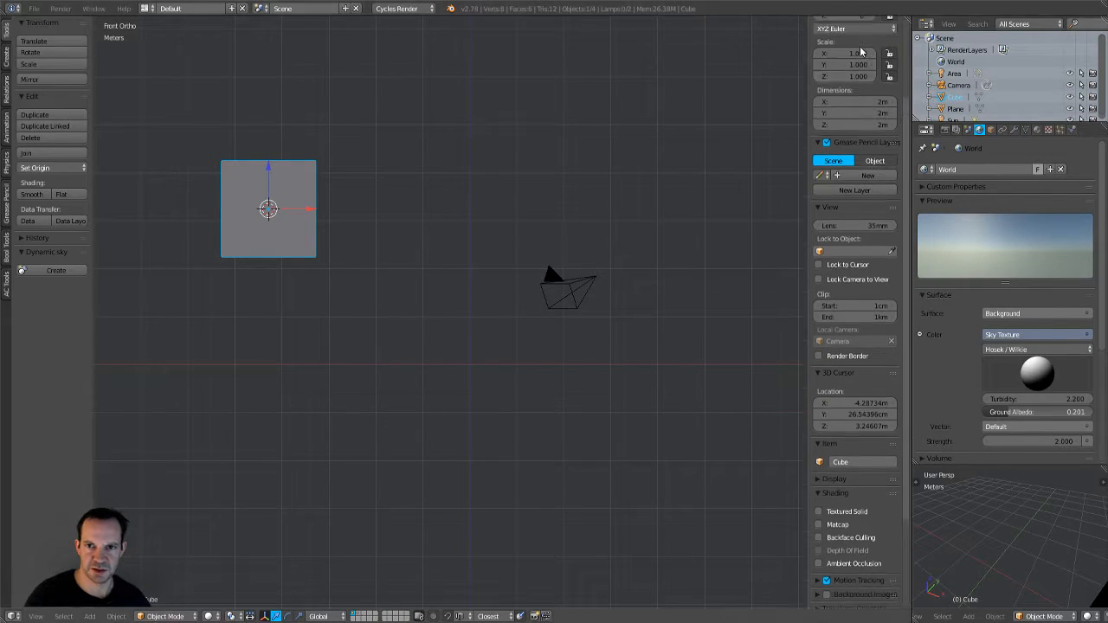
scroll(860, 52, up, 3)
double_click(846, 52)
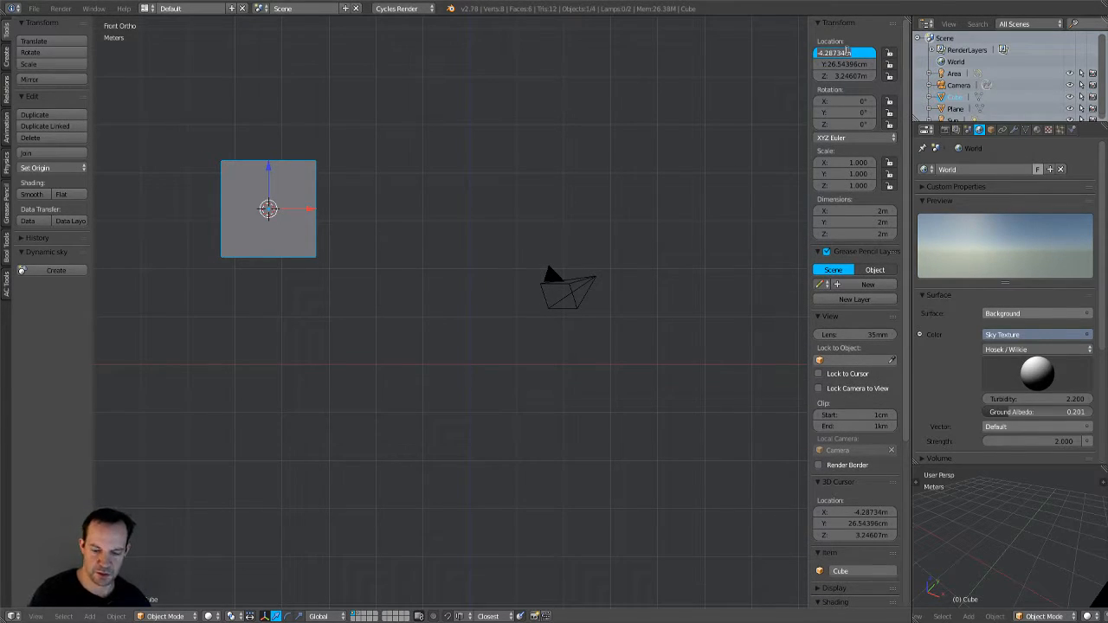
text(0)
key(Tab)
text(0)
key(Tab)
text(0)
key(Return)
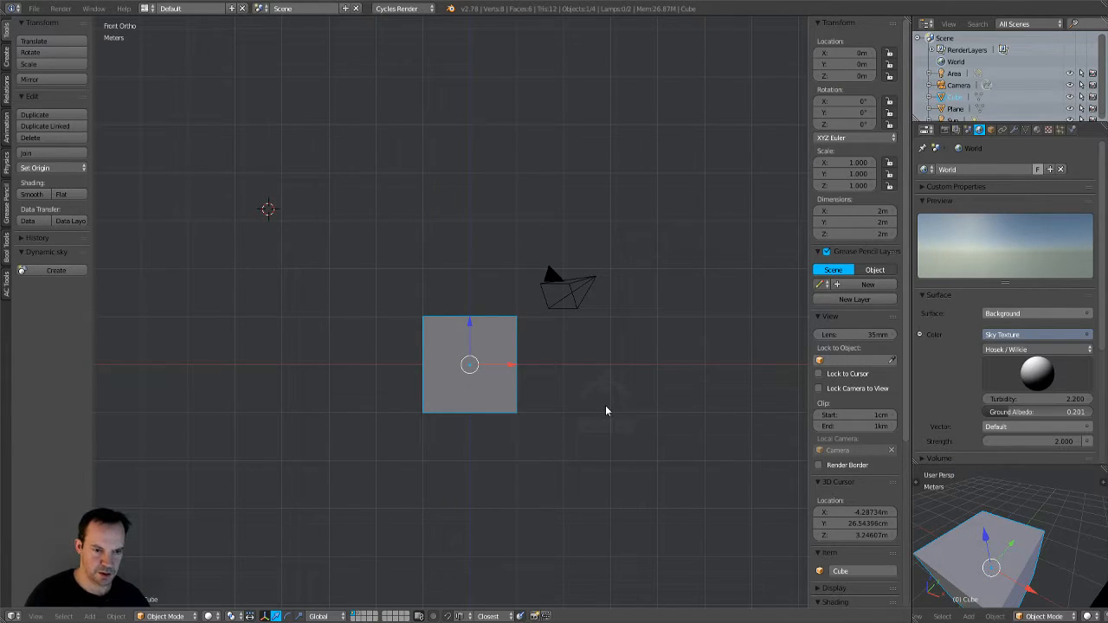
key(shift+s)
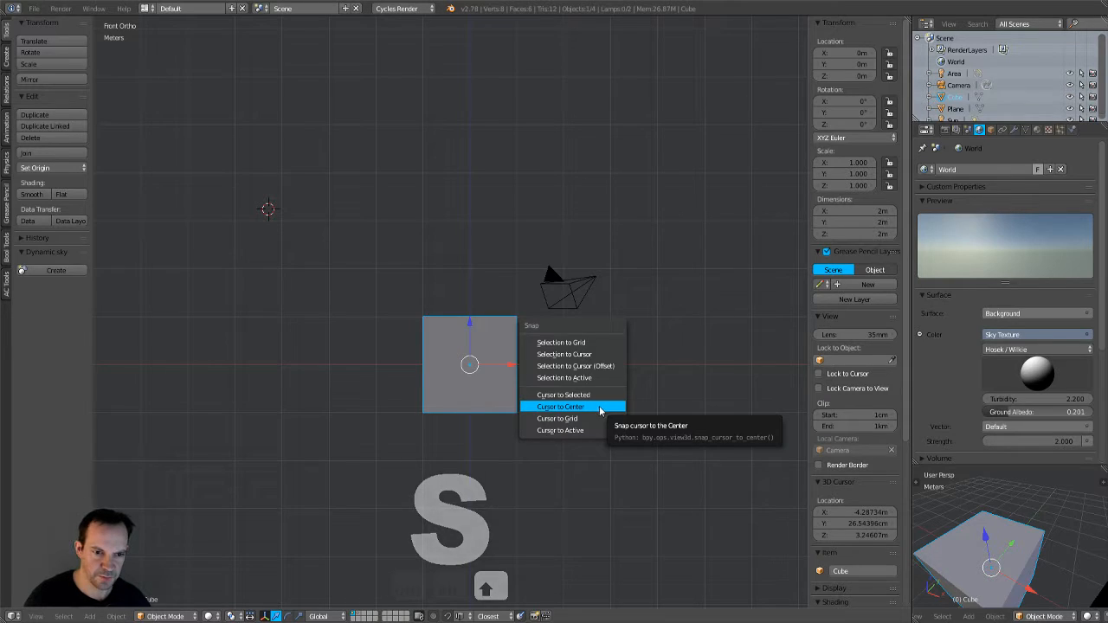
click(599, 410)
Step: Scale the cube down to about 87 cm wide and flatten it along Z to about 12.7 cm thick
key(s)
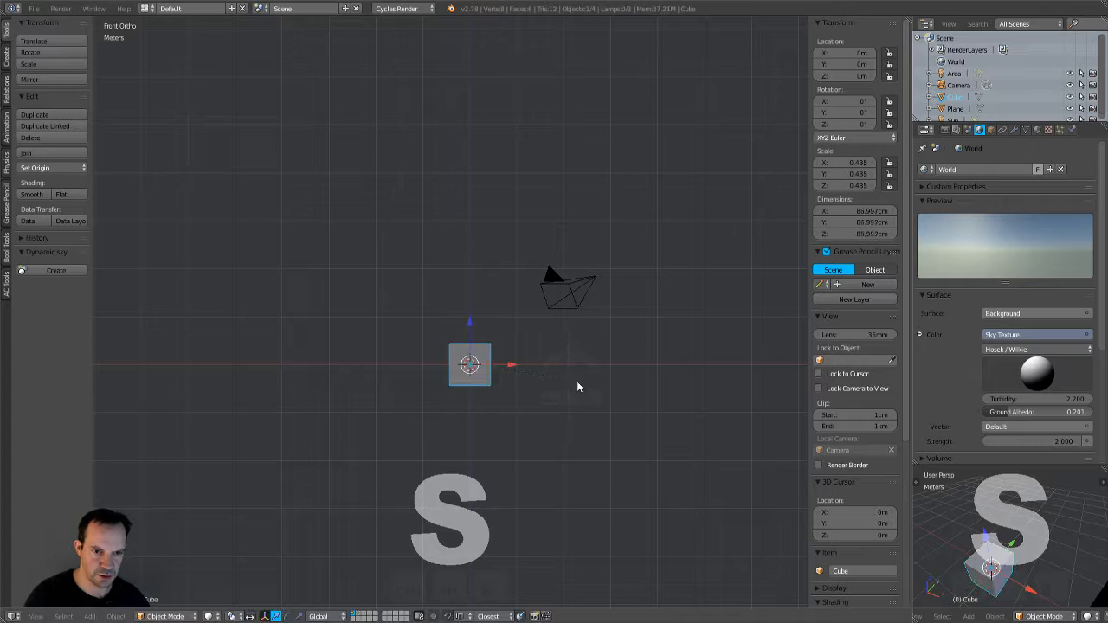
key(z)
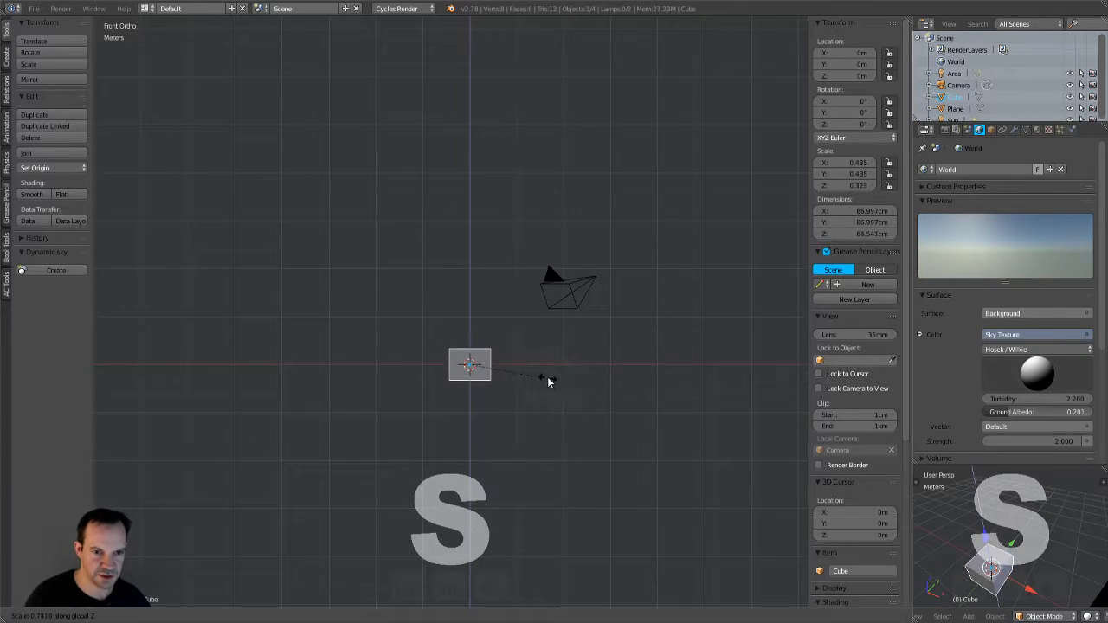
click(487, 367)
Step: Stretch the flattened cube along X into a plank about 2.63 m long
middle_drag(587, 371, 504, 433)
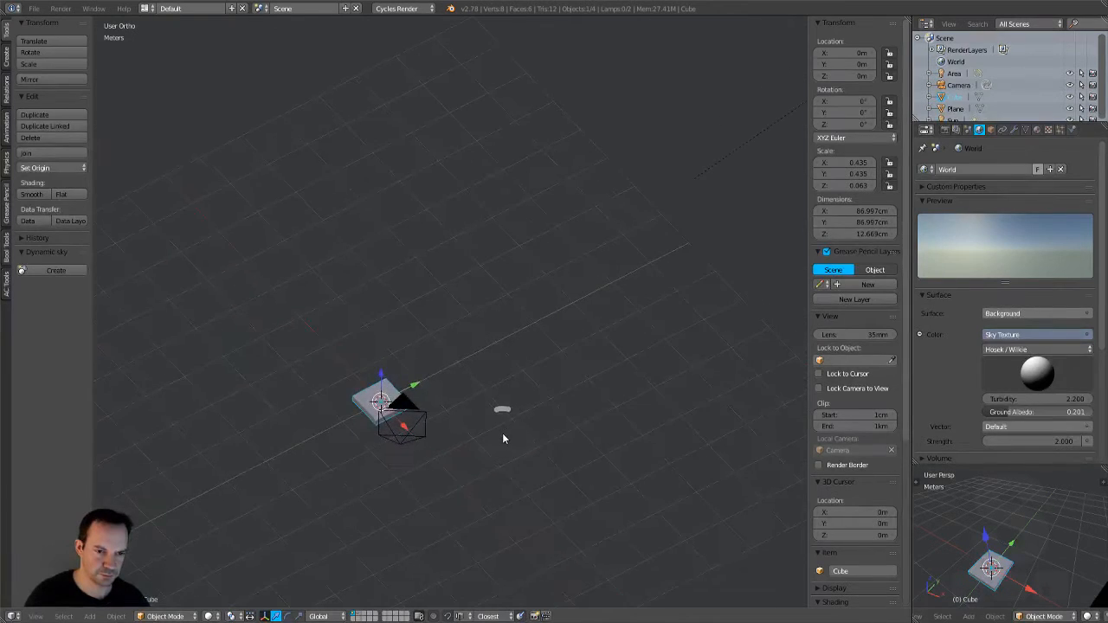
scroll(508, 430, down, 2)
key(s)
key(x)
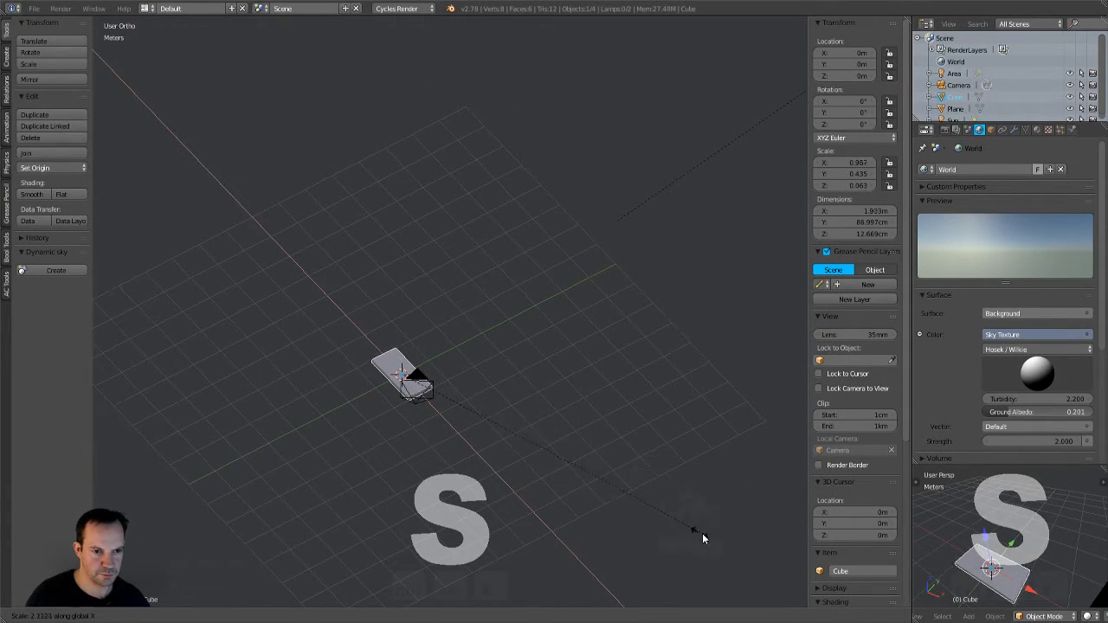
click(714, 537)
middle_drag(548, 457, 587, 472)
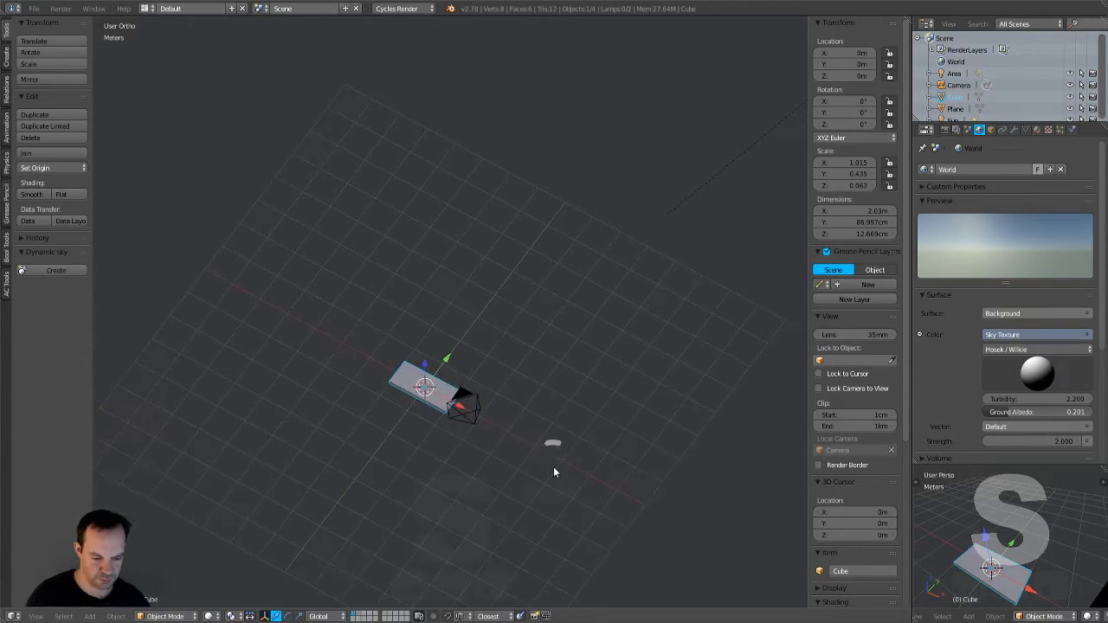
key(s)
key(x)
click(554, 477)
Step: Move the plank along X to about 1.68 m and scale it down uniformly to about 2.23 m long
middle_drag(553, 472, 552, 502)
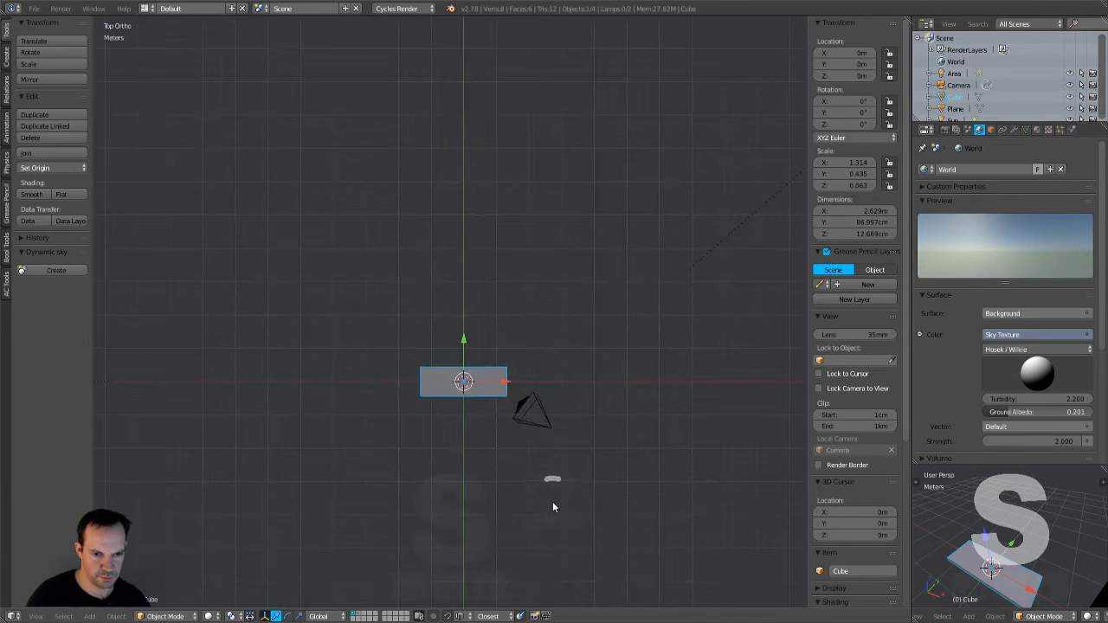
drag(506, 384, 564, 390)
mouse_move(588, 418)
middle_down()
mouse_move(603, 383)
mouse_move(603, 406)
middle_up()
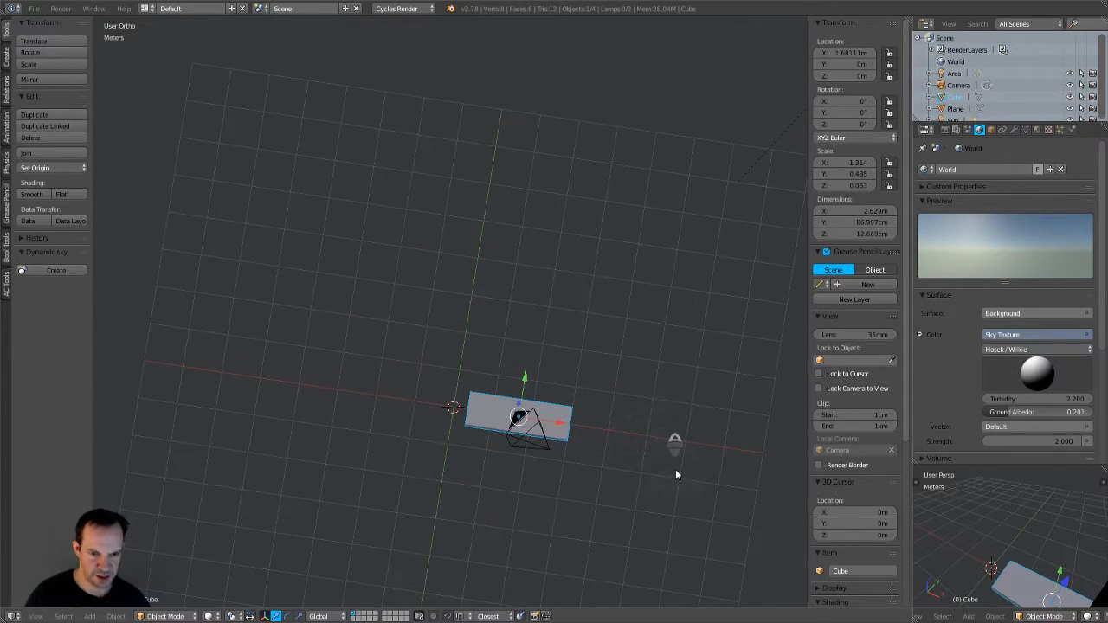
key(s)
click(653, 455)
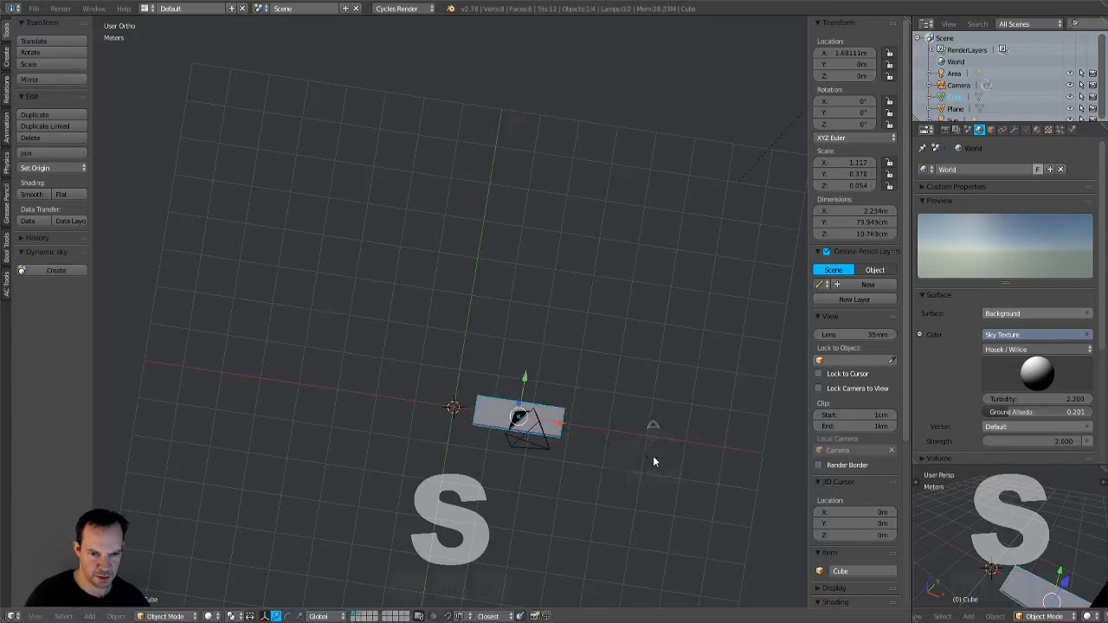
Step: Apply the plank's rotation and scale
key(shift+a)
mouse_move(654, 457)
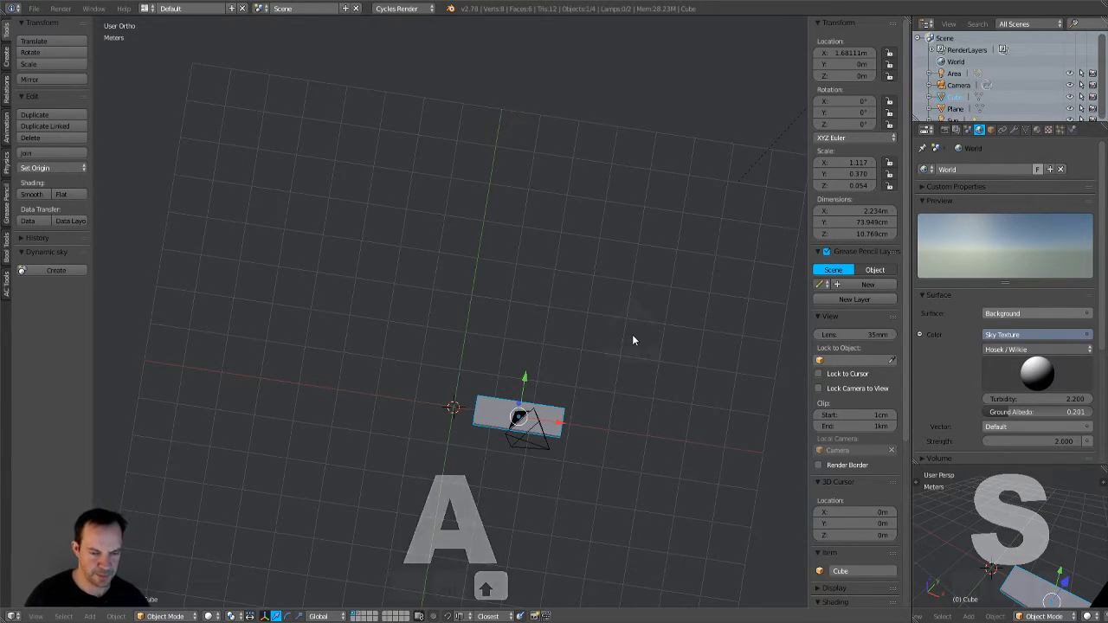
key(ctrl+a)
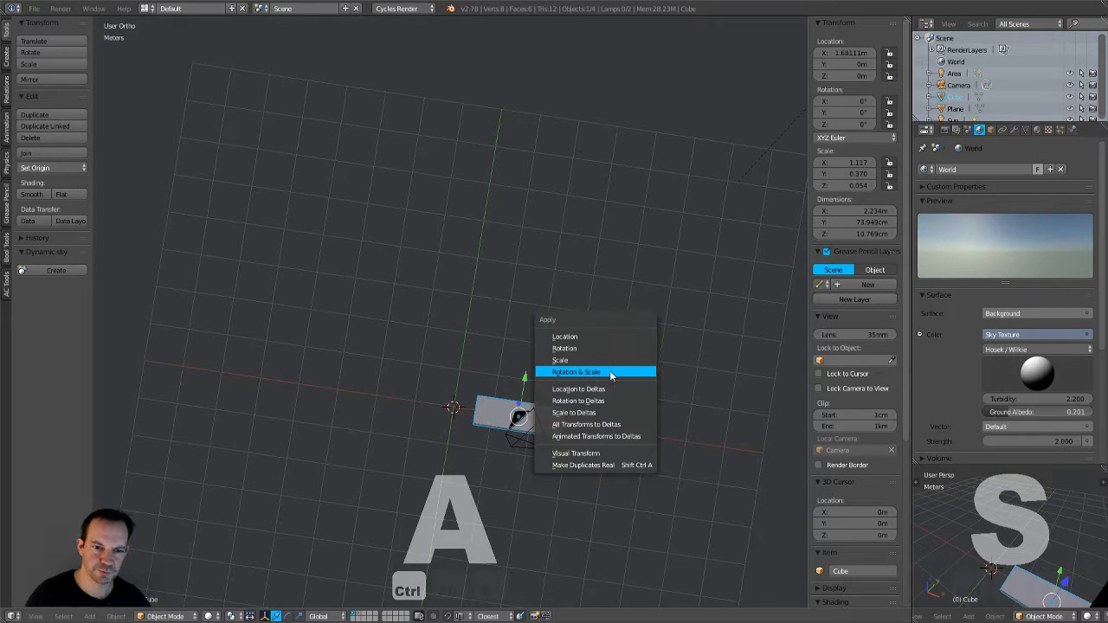
click(609, 372)
Step: Stretch the plank along X to about 2.5 m long
middle_drag(591, 415, 618, 431)
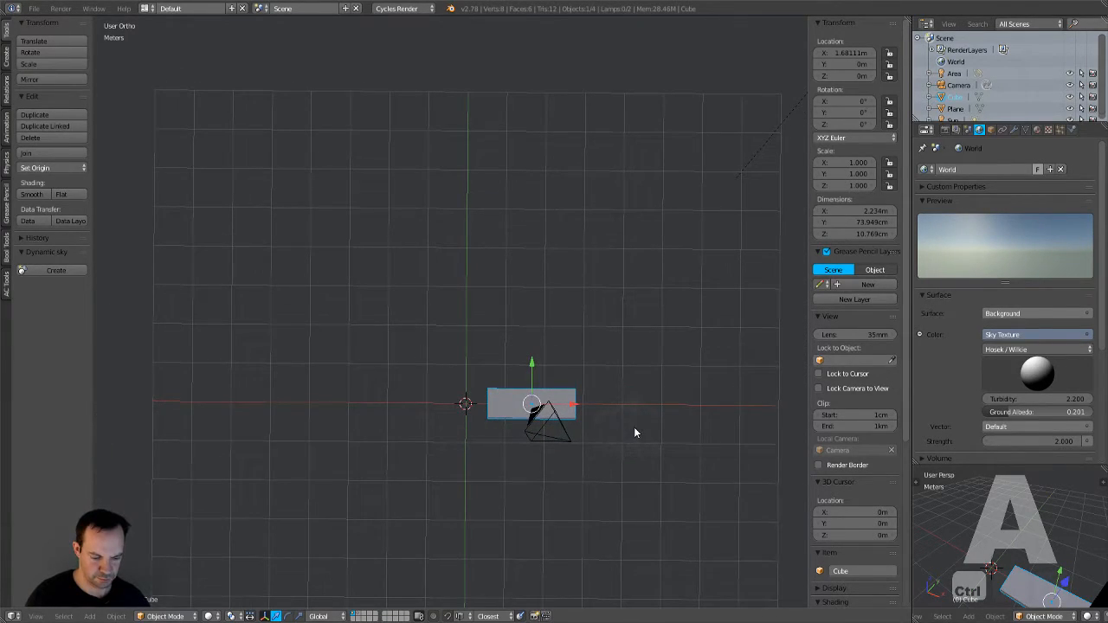
key(s)
key(x)
click(647, 427)
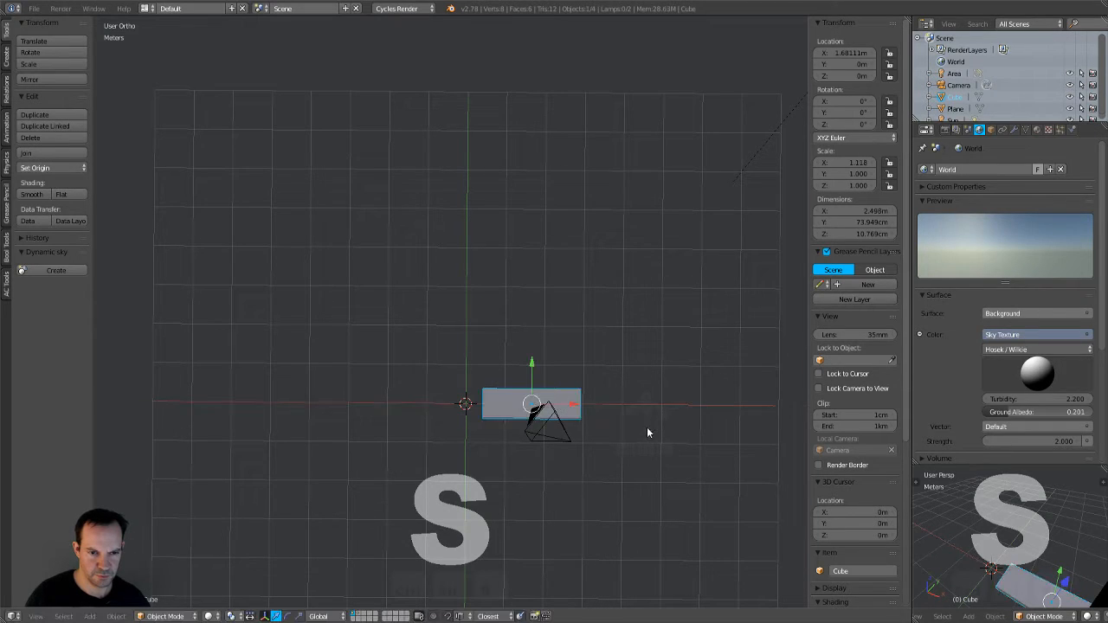
Step: Duplicate the plank and move the copy straight down along Z by about 14.3 cm
middle_drag(644, 455, 614, 365)
key(KP_1)
scroll(626, 370, up, 2)
scroll(627, 374, up, 1)
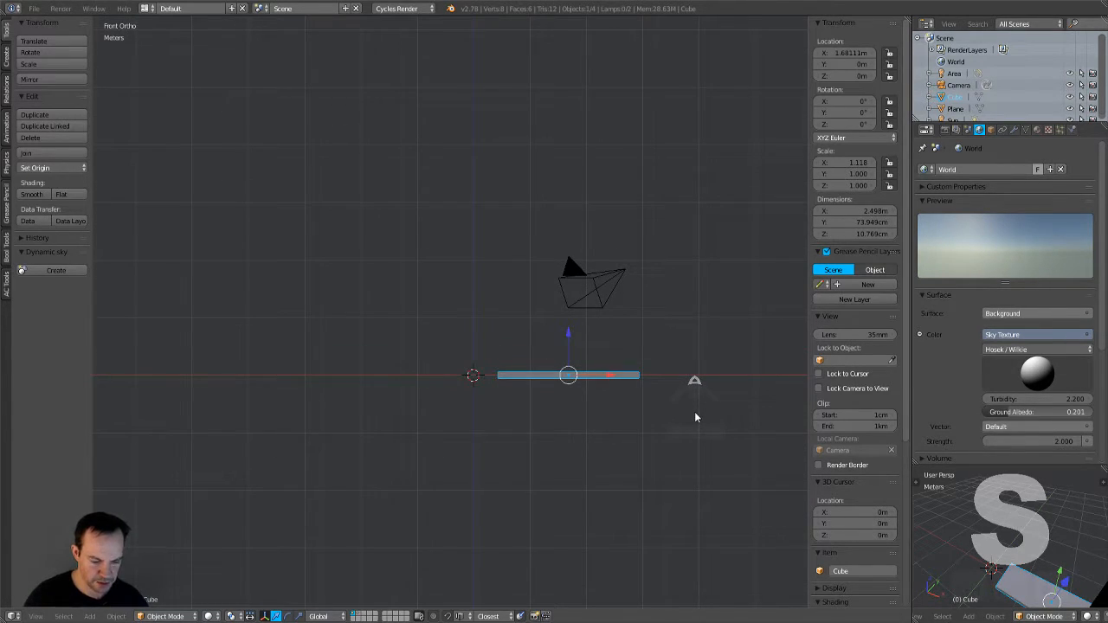
key(shift+d)
key(z)
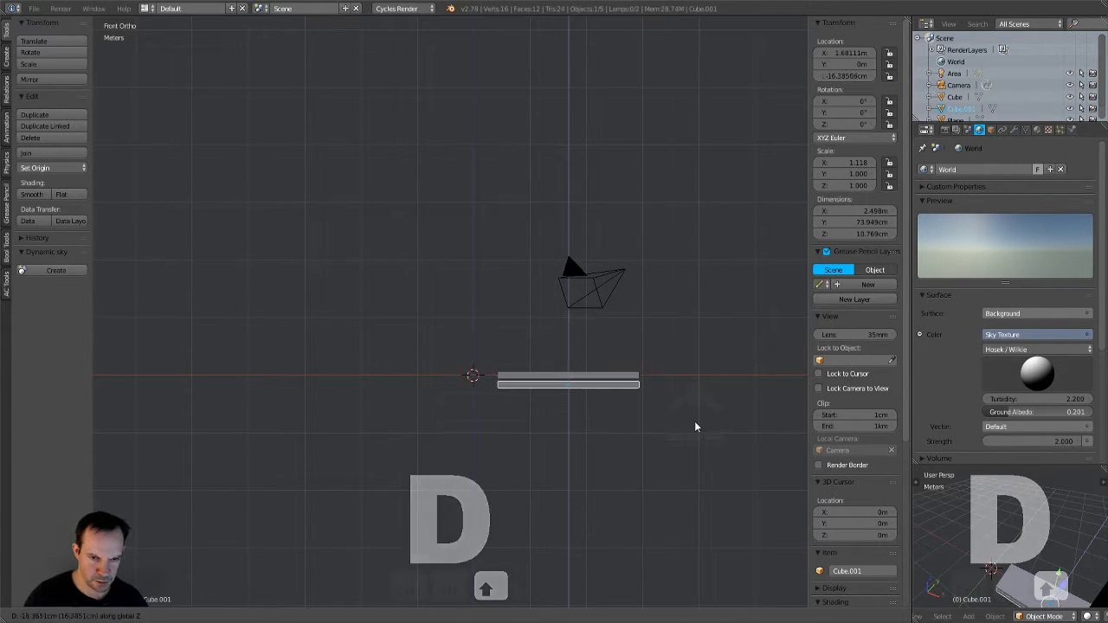
click(694, 422)
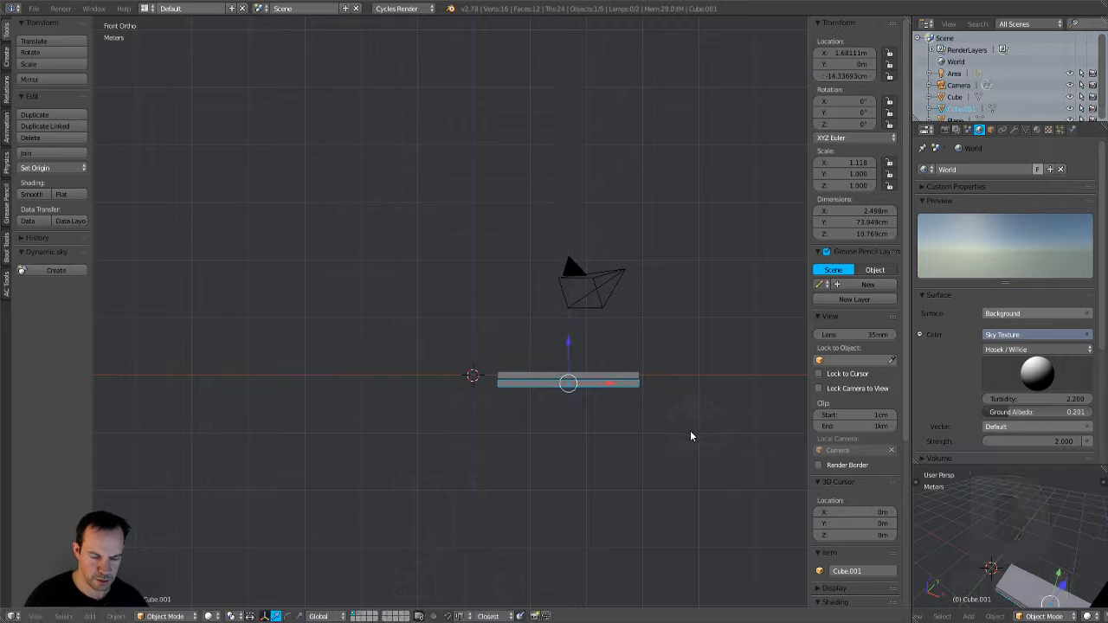
Step: Narrow the lower plank along Y into a beam about 11.1 cm wide
scroll(689, 430, down, 2)
middle_drag(701, 389, 571, 400)
key(KP_3)
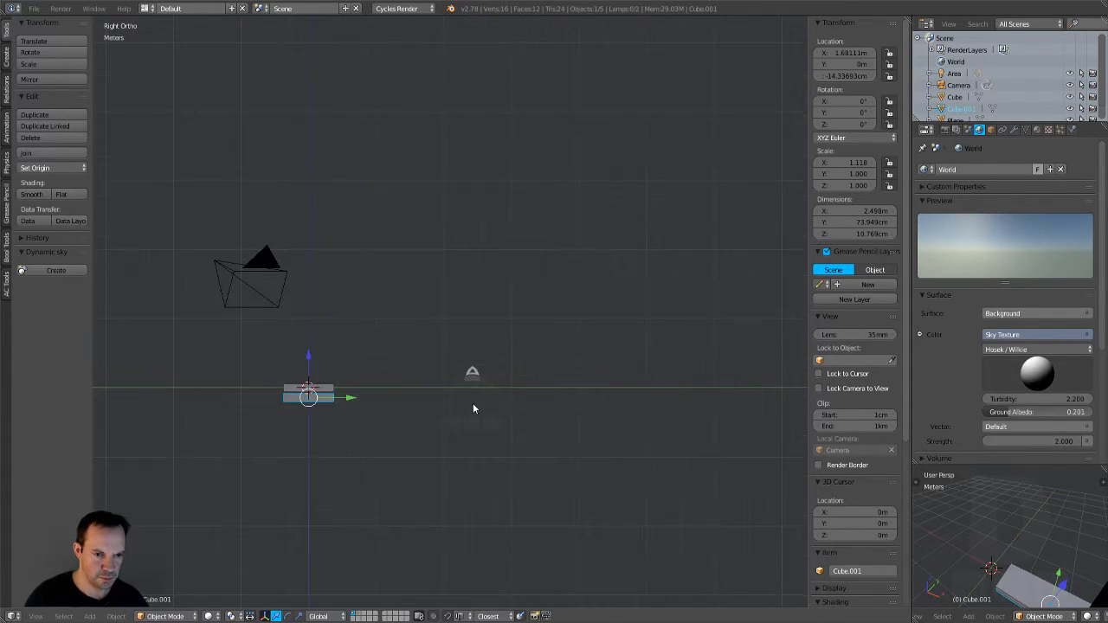
scroll(438, 401, up, 2)
shift+middle_drag(381, 376, 547, 318)
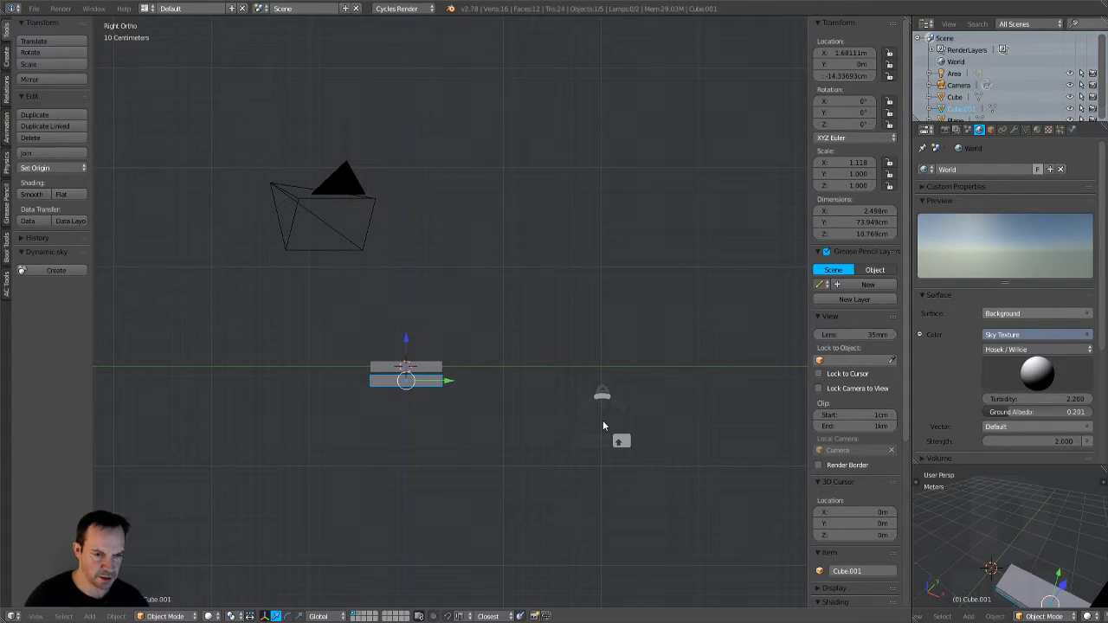
key(s)
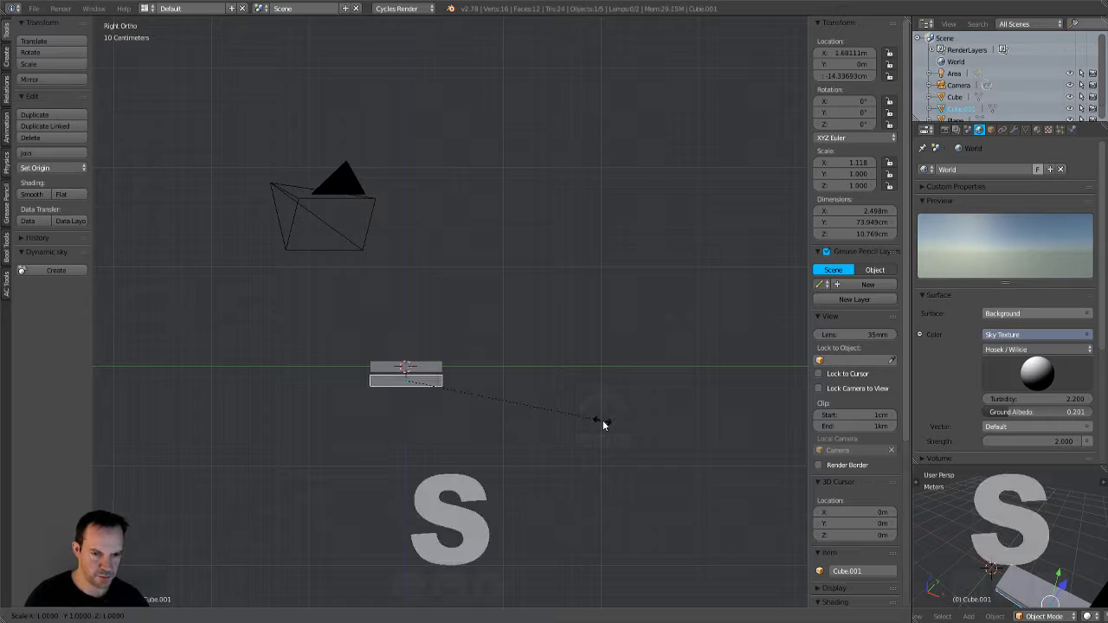
key(y)
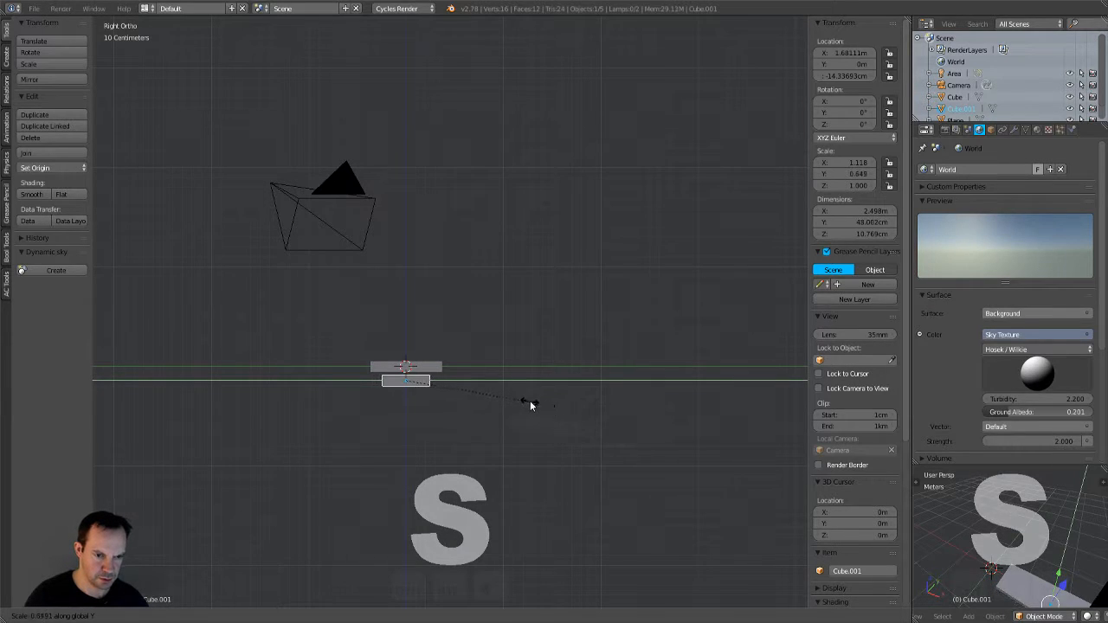
click(438, 390)
Step: Raise the beam along Z to about -11.4 cm so it sits just beneath the plank
key(KP_1)
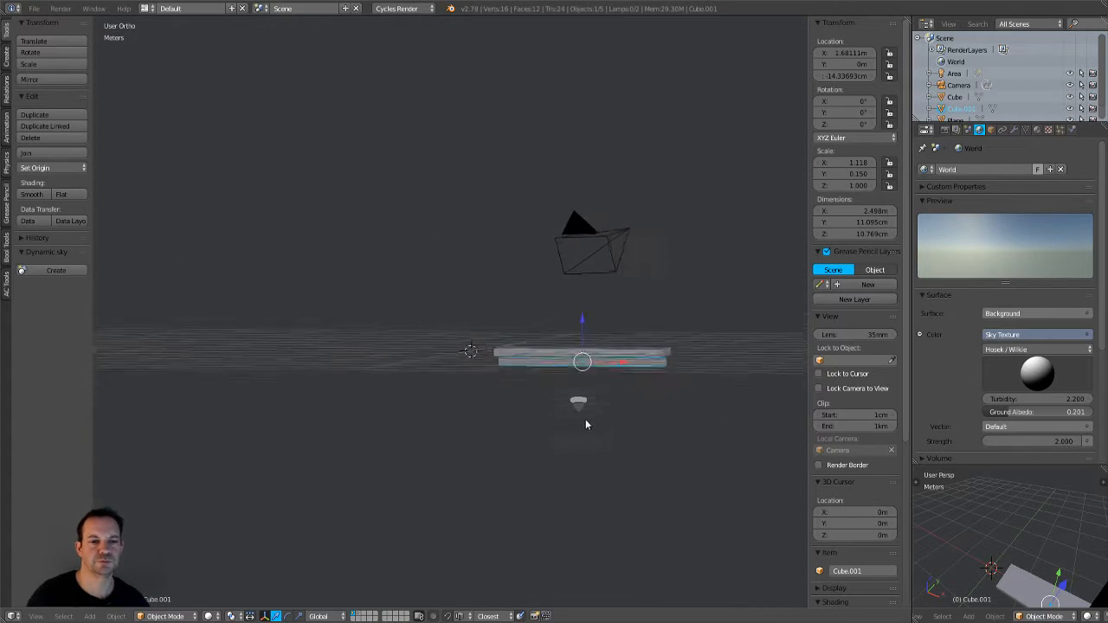
scroll(604, 420, up, 3)
shift+middle_drag(695, 462, 542, 425)
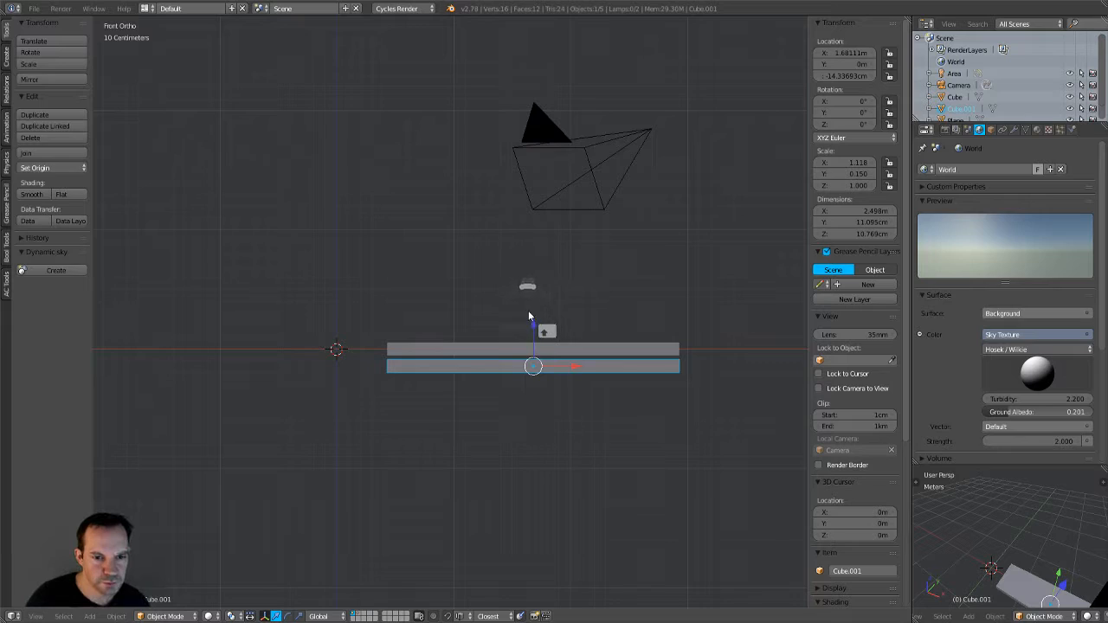
drag(533, 327, 538, 327)
Step: Put the beam in Edit Mode with face selection and select its end face nearest the 3D cursor
middle_drag(602, 426, 575, 461)
key(Tab)
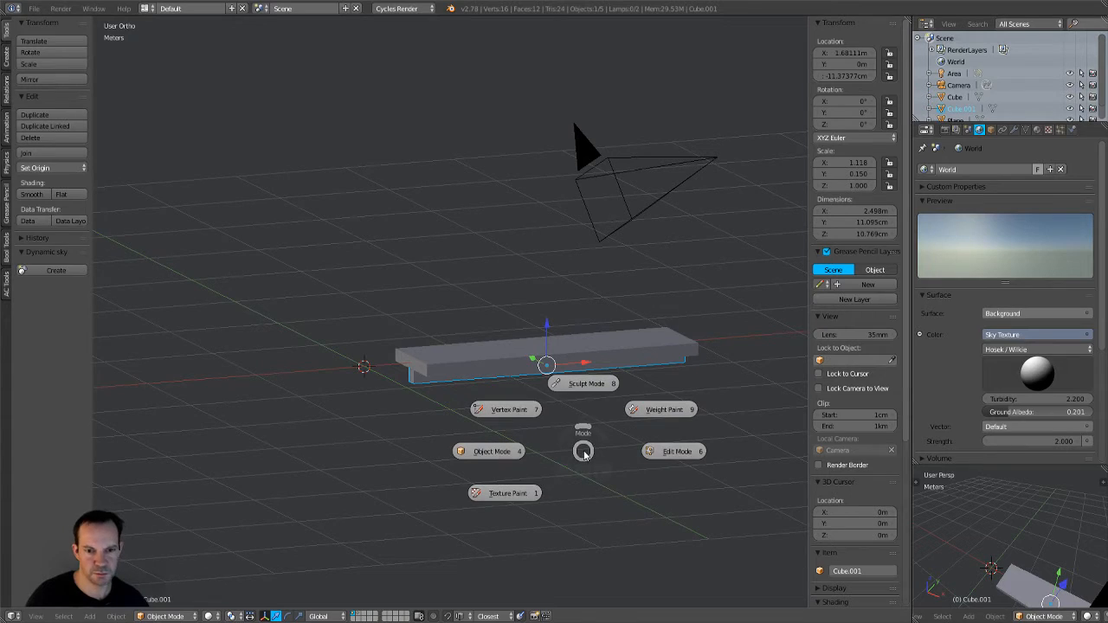
click(671, 453)
middle_drag(491, 427, 517, 436)
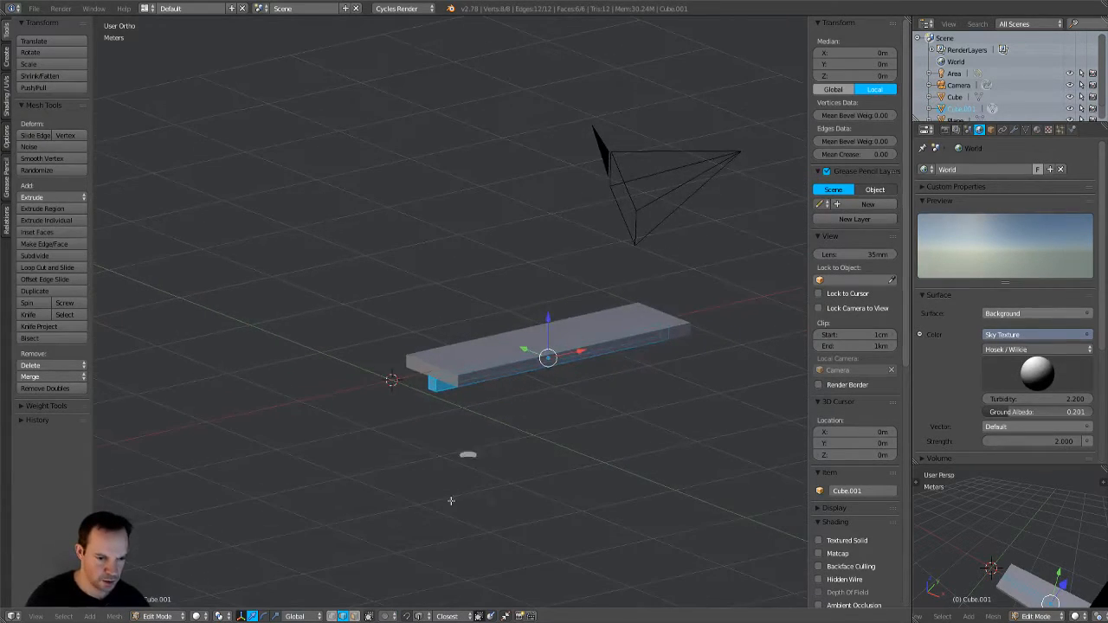
click(354, 615)
right_click(436, 384)
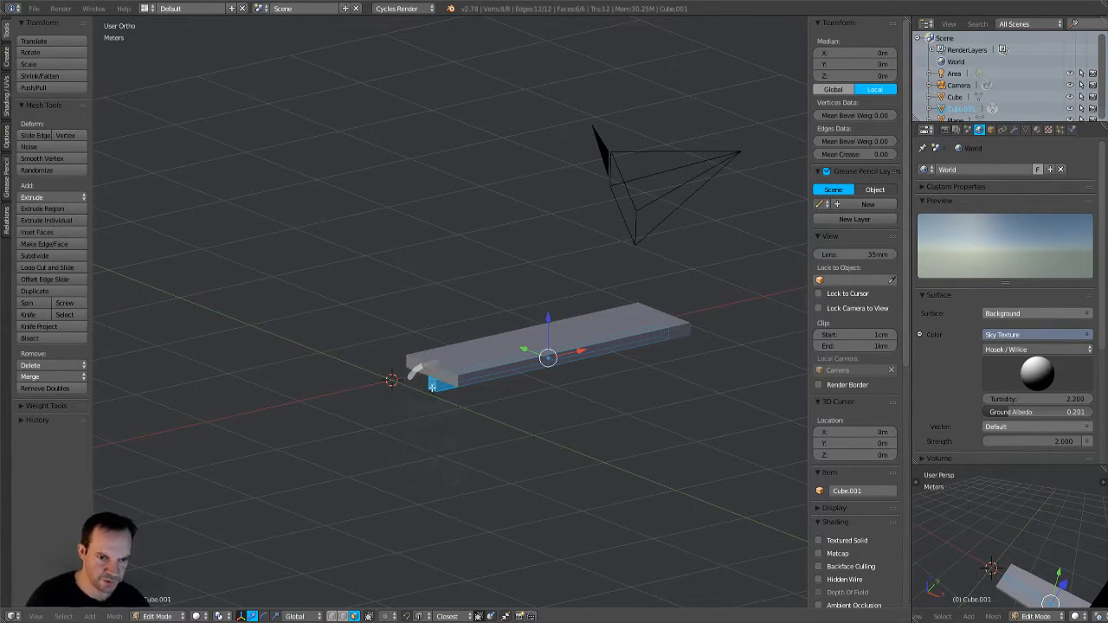
Step: Turn on snapping and set the snap element to Increment
middle_drag(452, 429, 422, 438)
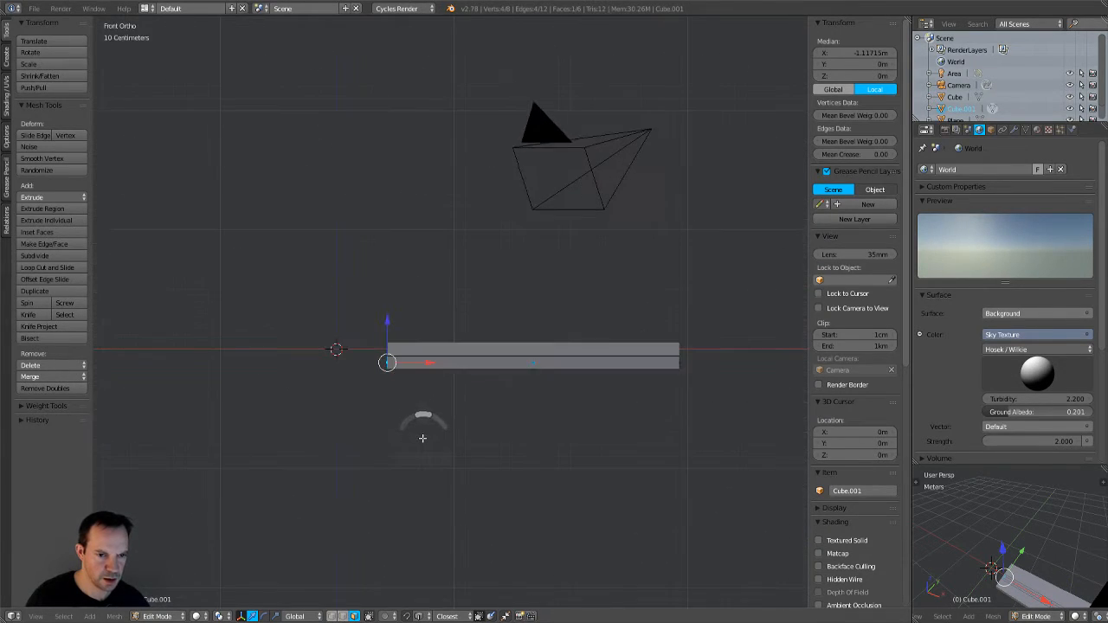
scroll(416, 466, up, 1)
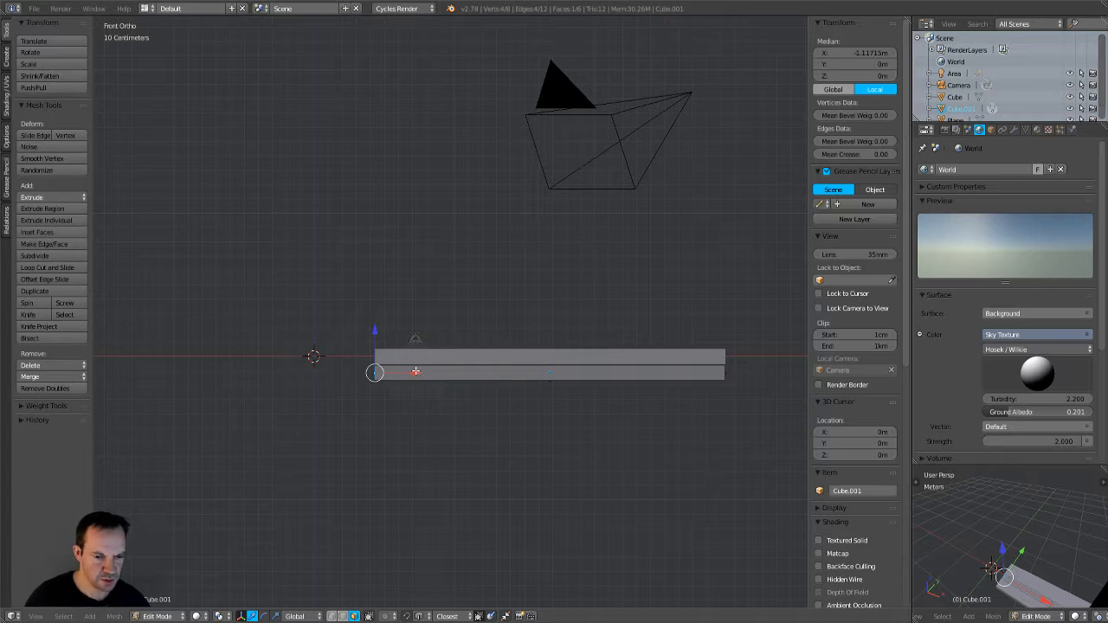
click(407, 616)
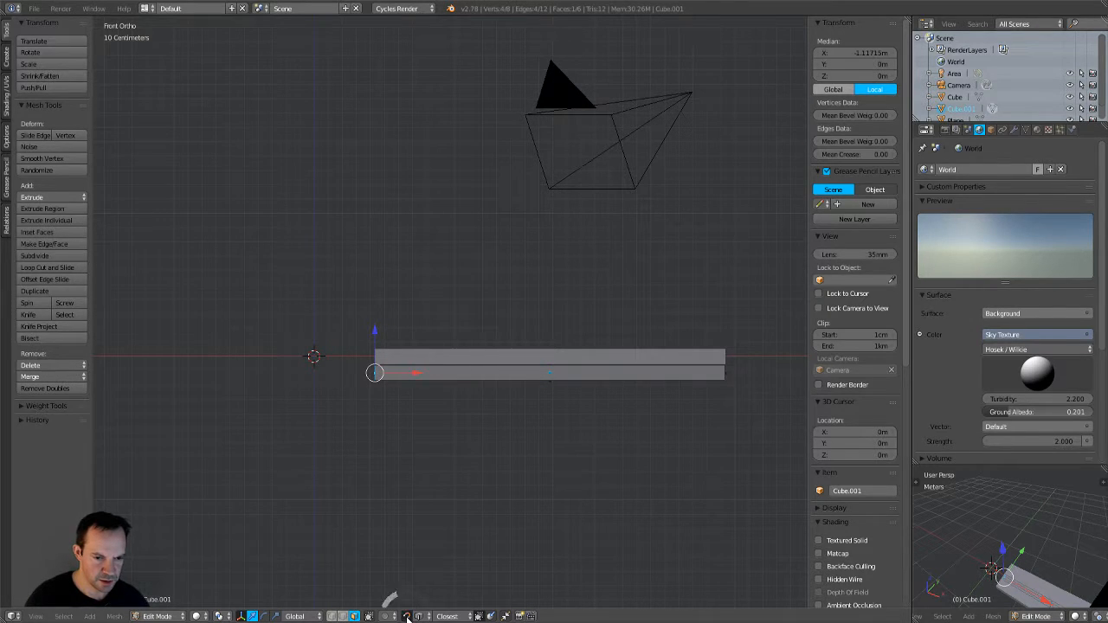
click(420, 617)
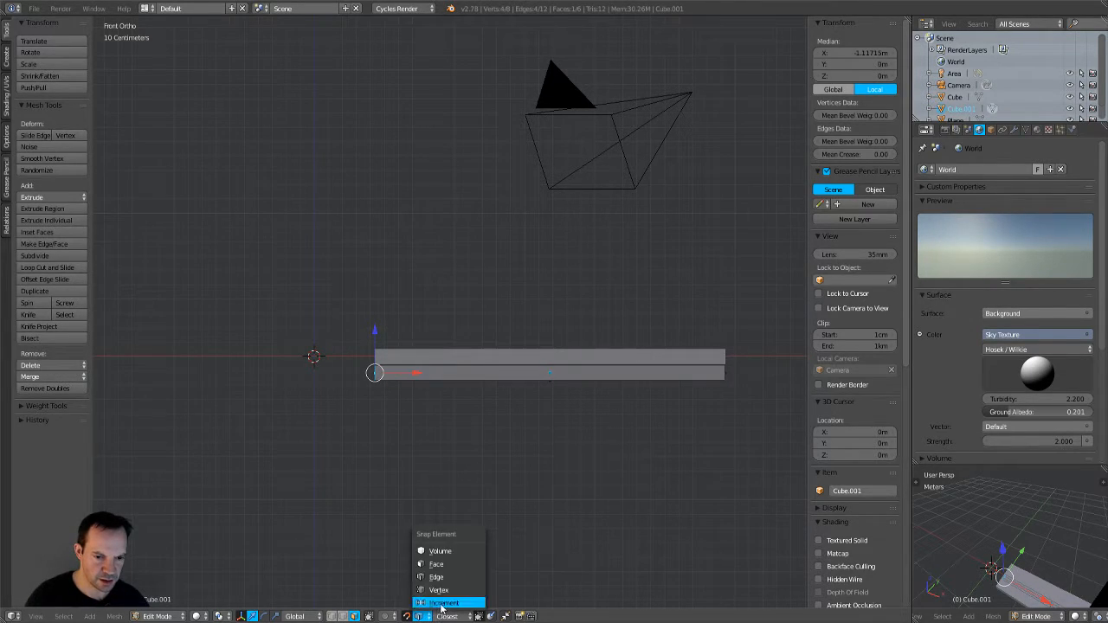
click(441, 604)
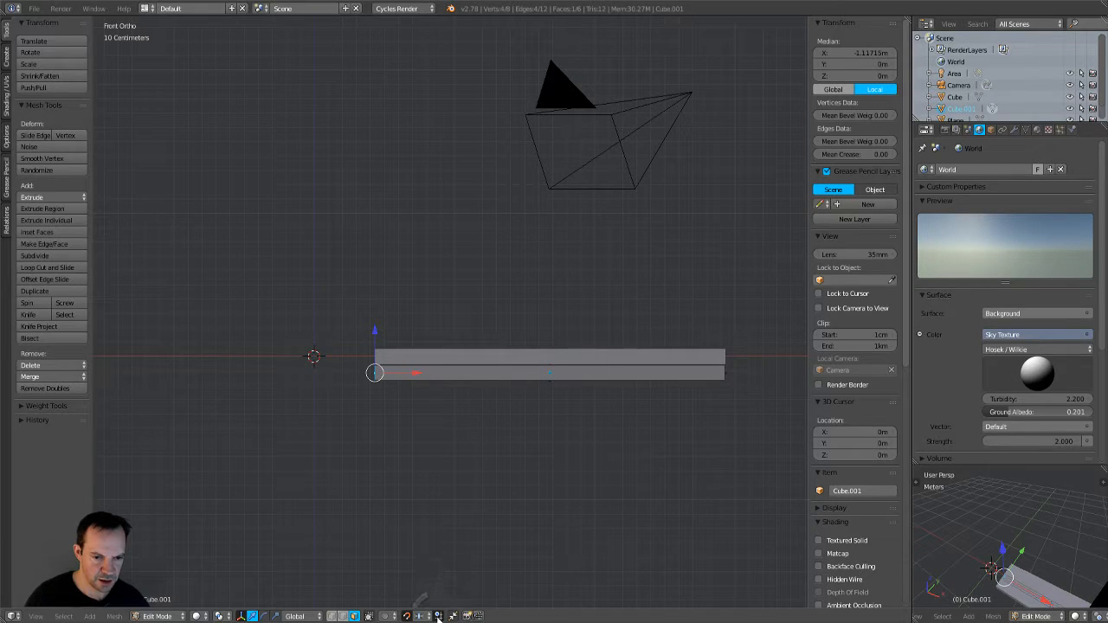
Step: Move the beam's selected end face along X with snapping so it lines up with the 3D cursor at the world origin
drag(417, 372, 357, 372)
scroll(472, 434, down, 3)
middle_drag(472, 433, 439, 457)
scroll(614, 433, up, 2)
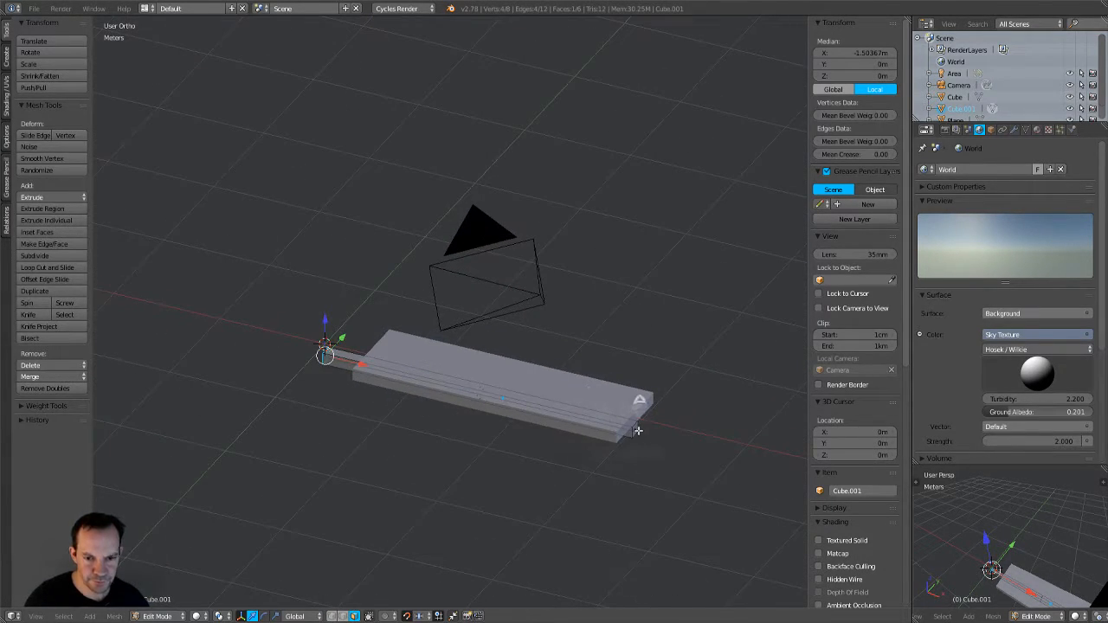
Step: Extrude the beam's opposite end face outward by about 11.4 cm, past the end of the plank
right_click(635, 428)
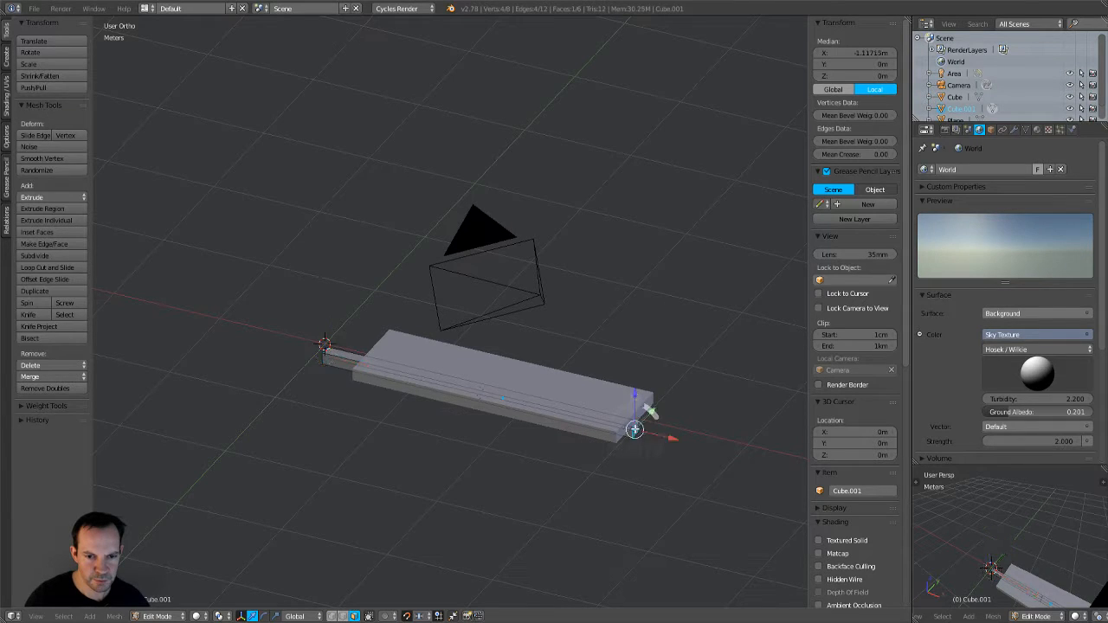
key(KP_1)
shift+middle_drag(676, 424, 626, 415)
key(e)
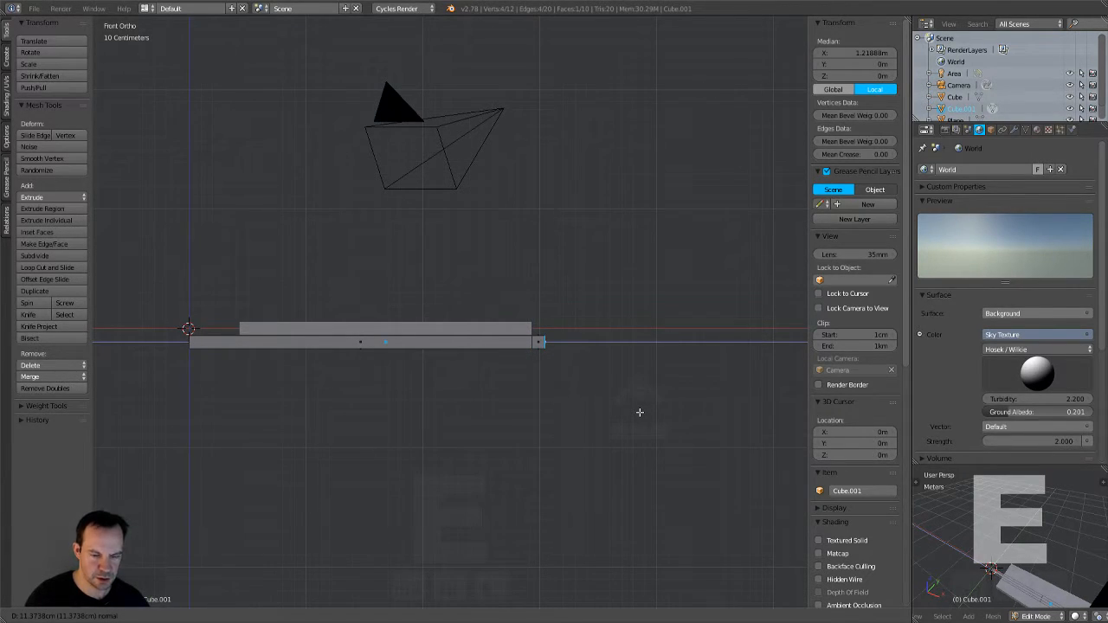
click(640, 412)
middle_drag(638, 406, 606, 445)
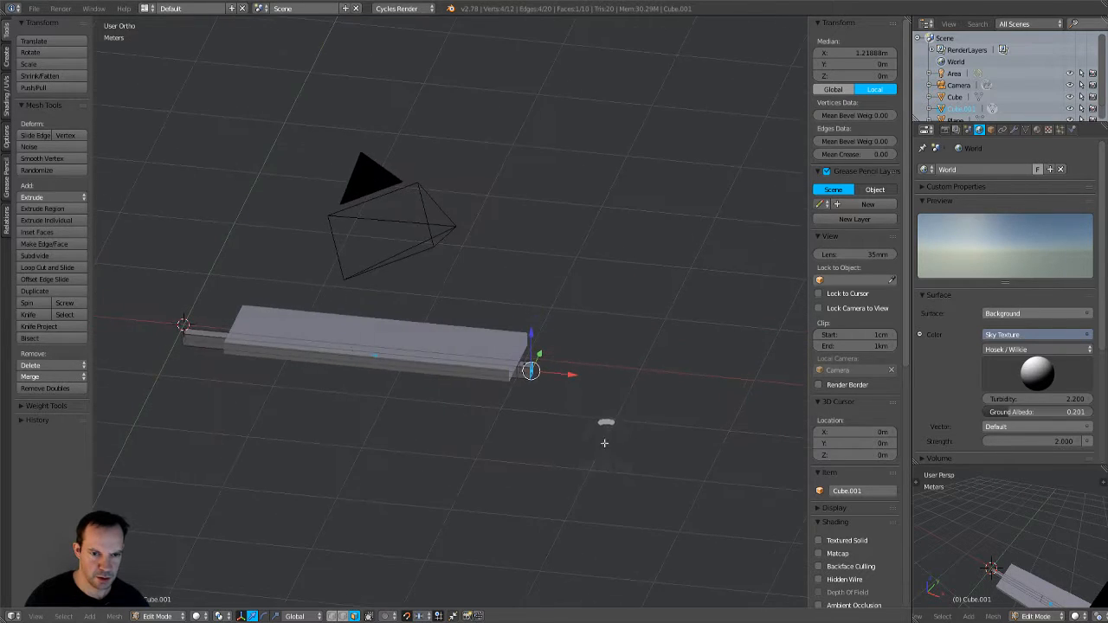
Step: Extrude the top face of the beam's short end segment upward into a vertical post, making the beam object about 2.17 m tall overall
right_click(523, 361)
middle_drag(589, 408, 607, 363)
key(KP_1)
scroll(605, 344, down, 2)
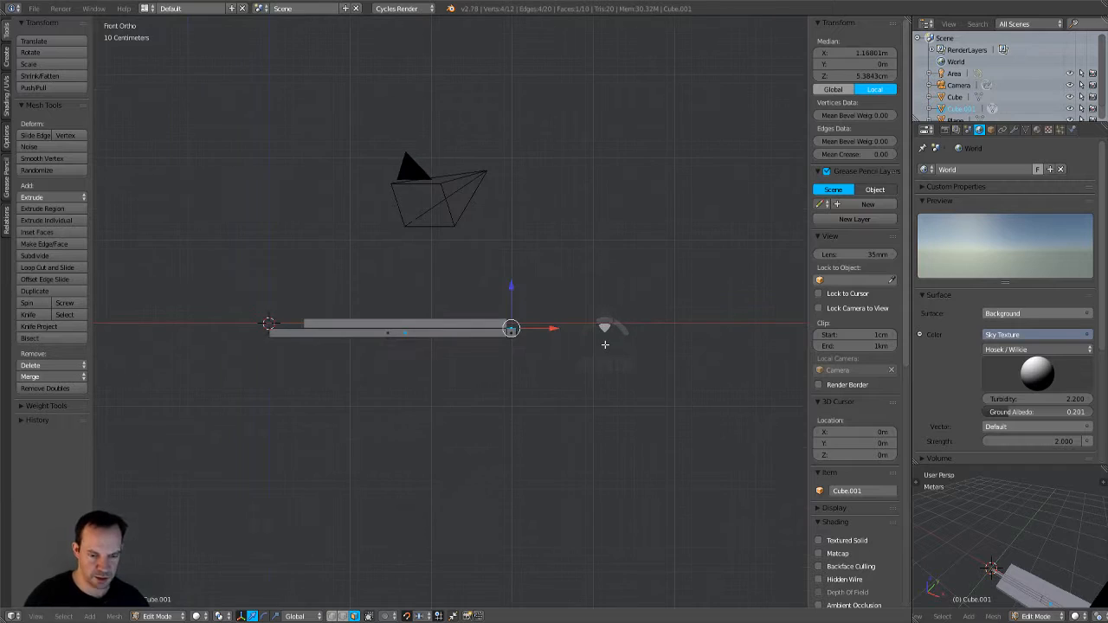
key(e)
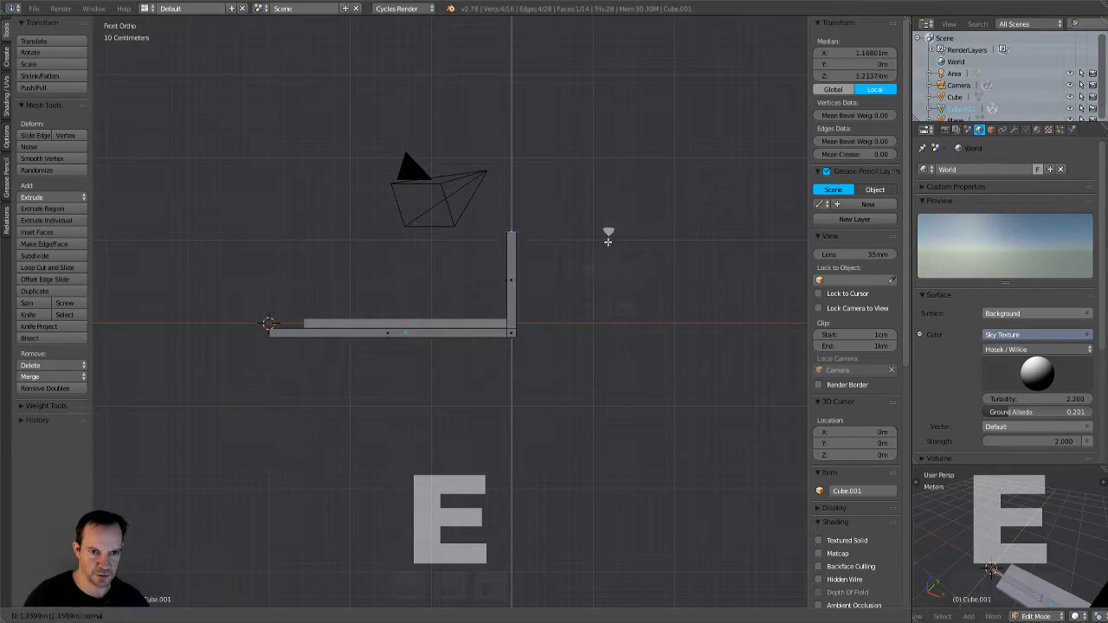
click(603, 170)
middle_drag(601, 309, 598, 349)
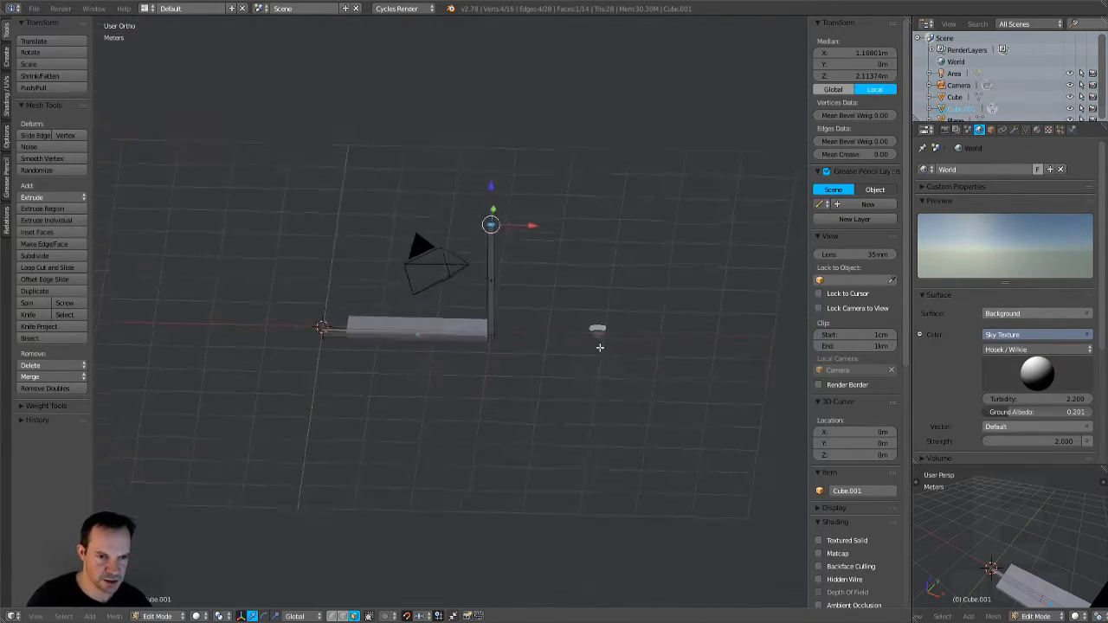
key(KP_1)
scroll(597, 330, up, 2)
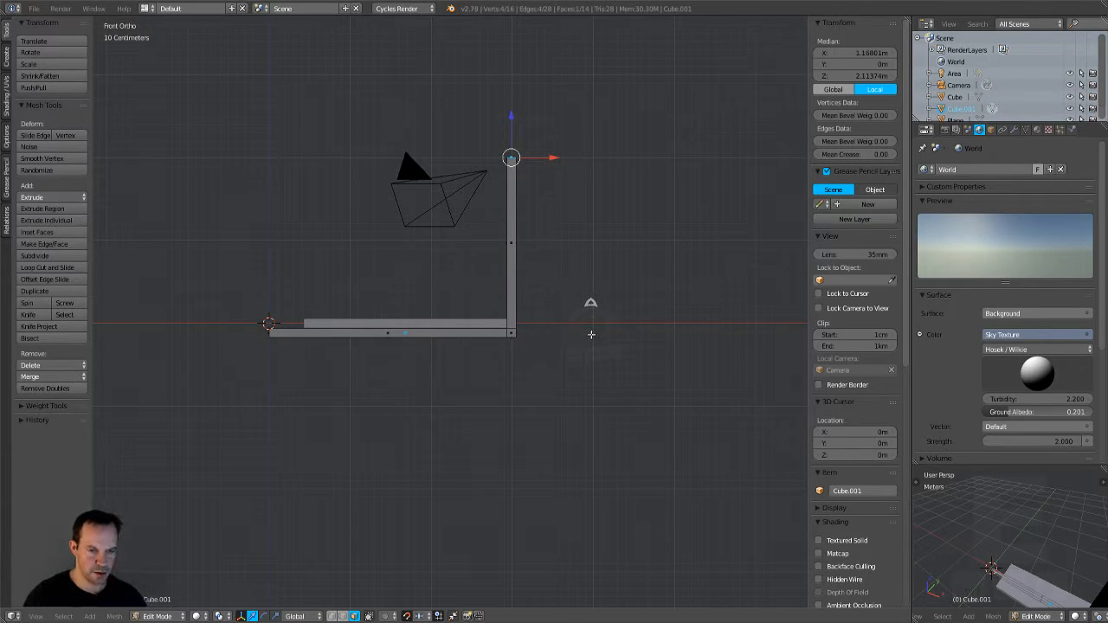
Step: Return to Object Mode and join the plank with the beam and post into one object
middle_drag(588, 331, 574, 361)
key(Tab)
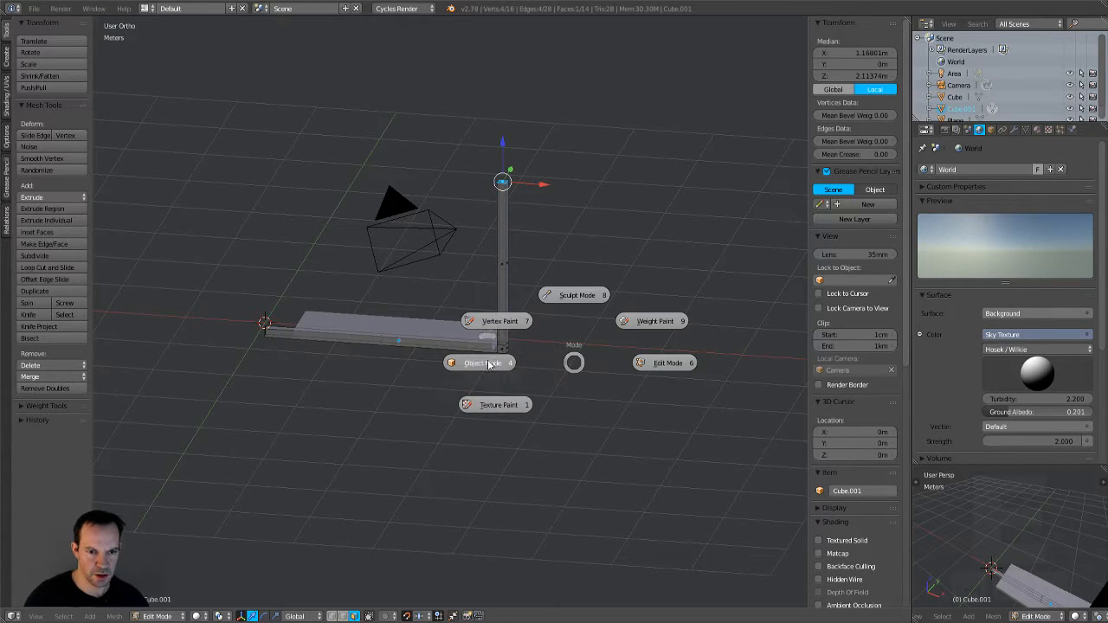
click(488, 363)
right_click(472, 344)
shift+right_click(506, 298)
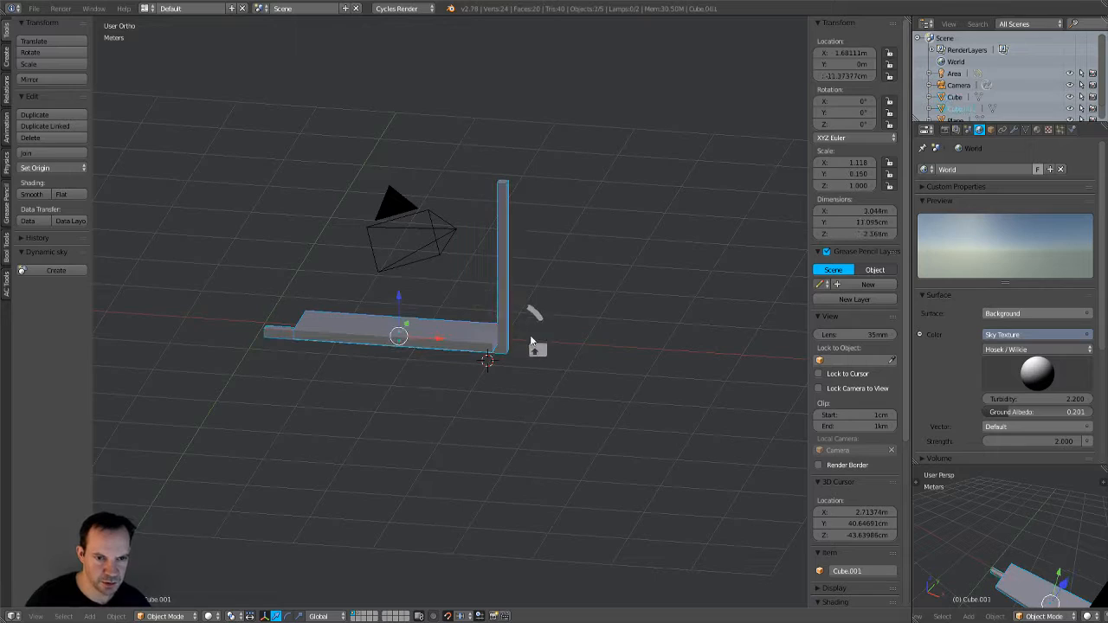
middle_drag(525, 309, 566, 320)
key(KP_1)
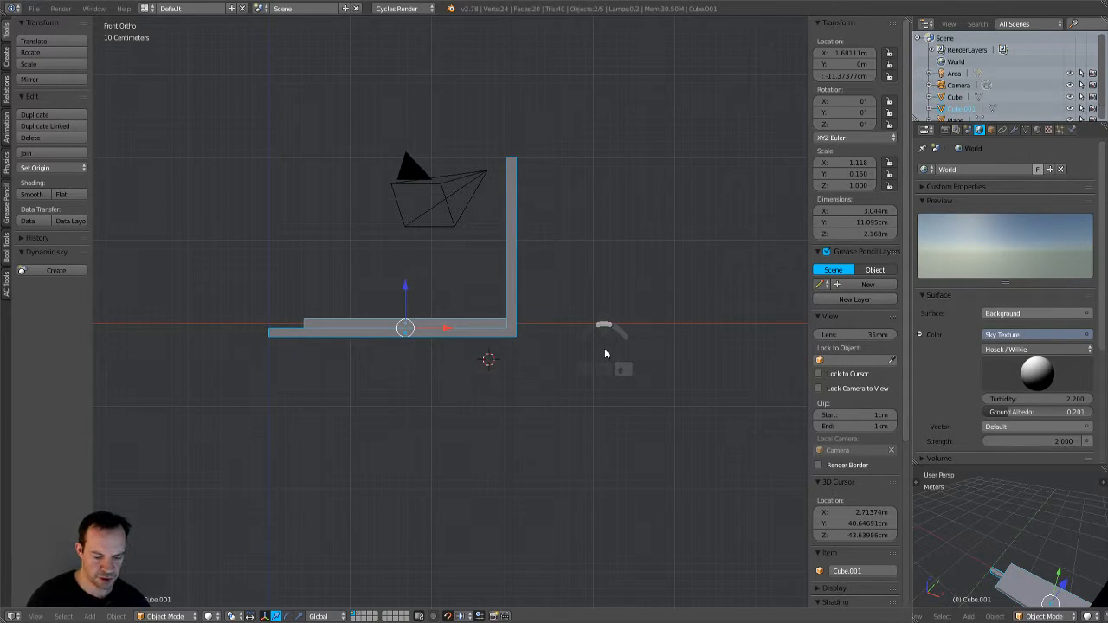
key(ctrl+j)
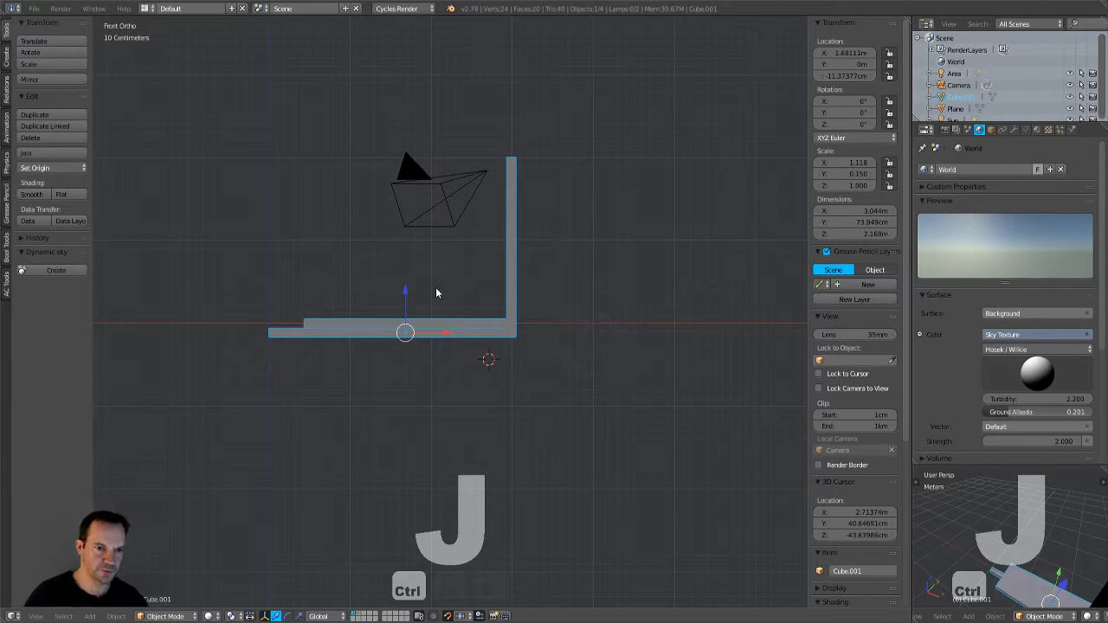
Step: Move the joined object up along Z to a Z location of 0 m
key(g)
key(z)
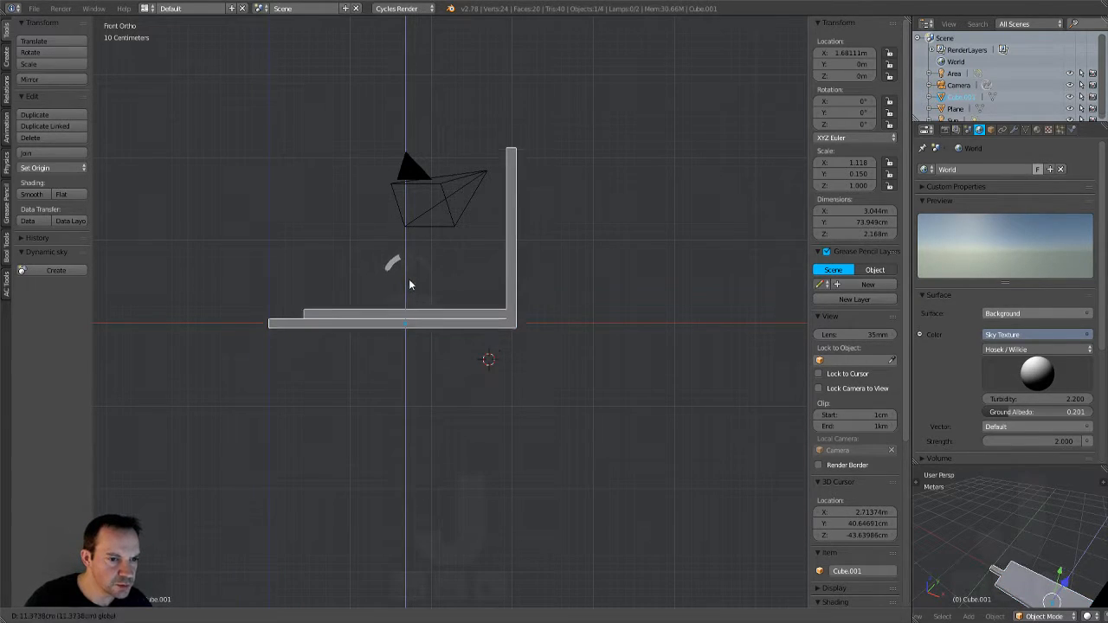
click(413, 289)
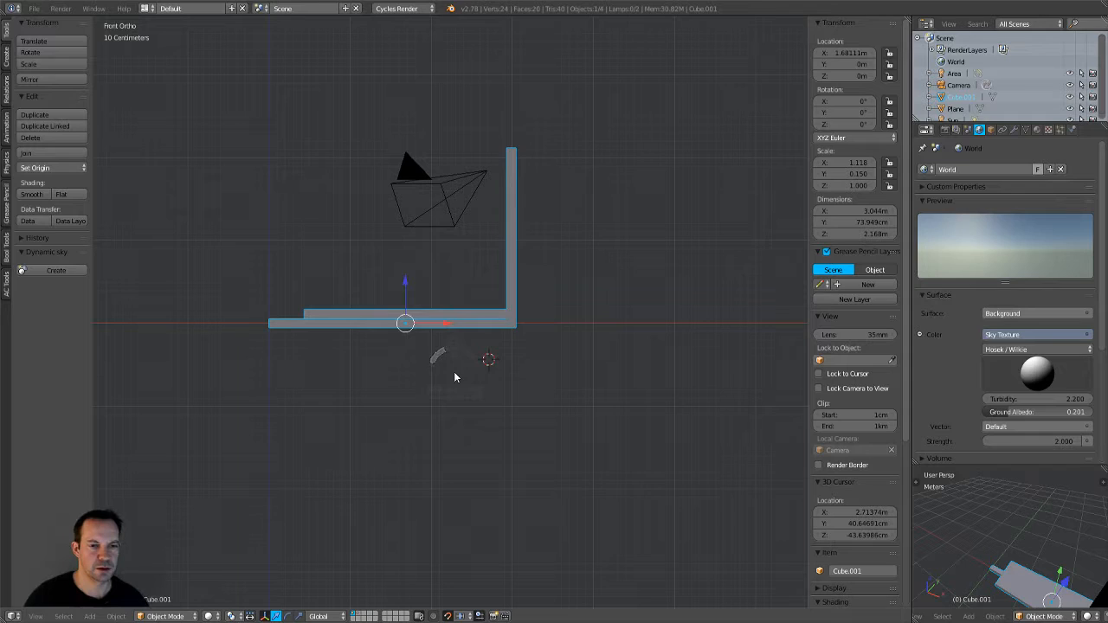
middle_drag(453, 371, 501, 421)
key(KP_1)
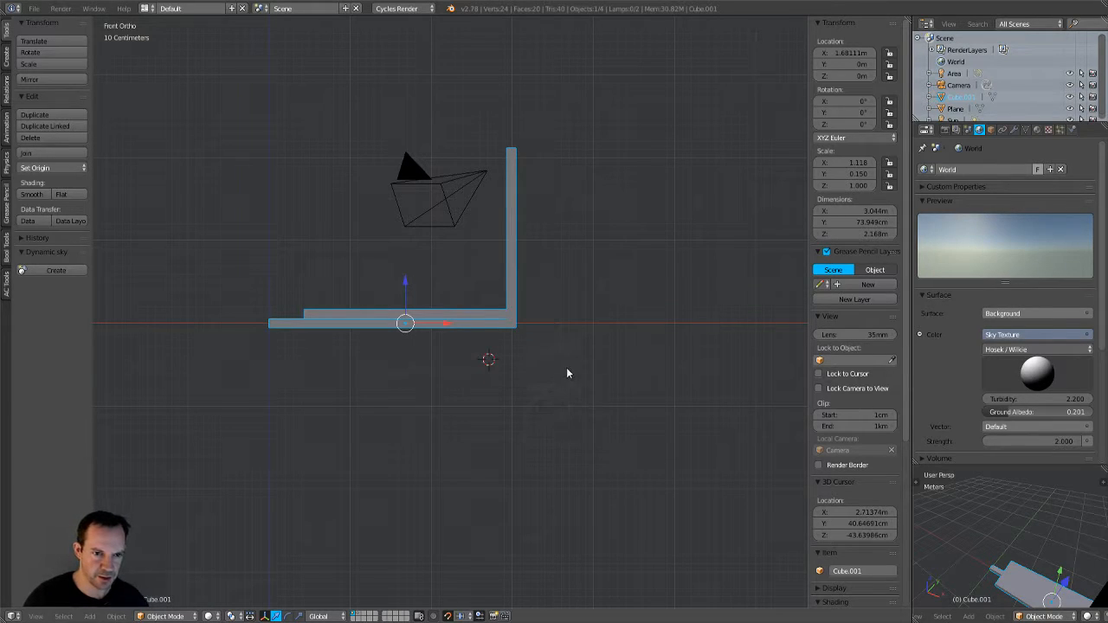
middle_drag(559, 375, 372, 344)
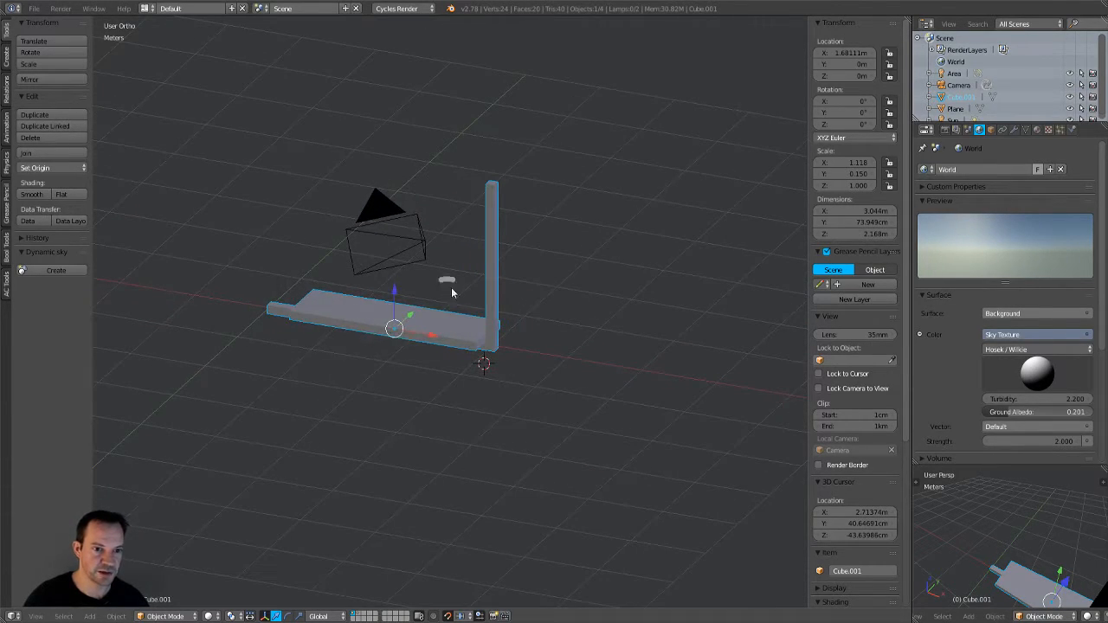
middle_drag(408, 420, 494, 378)
key(KP_1)
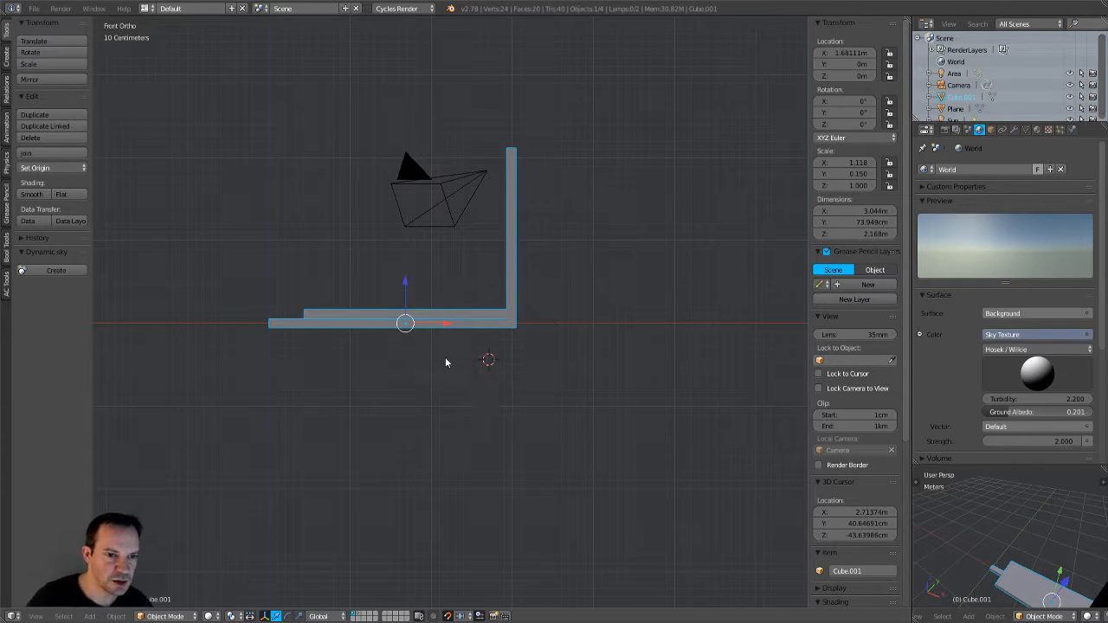
middle_drag(374, 364, 405, 381)
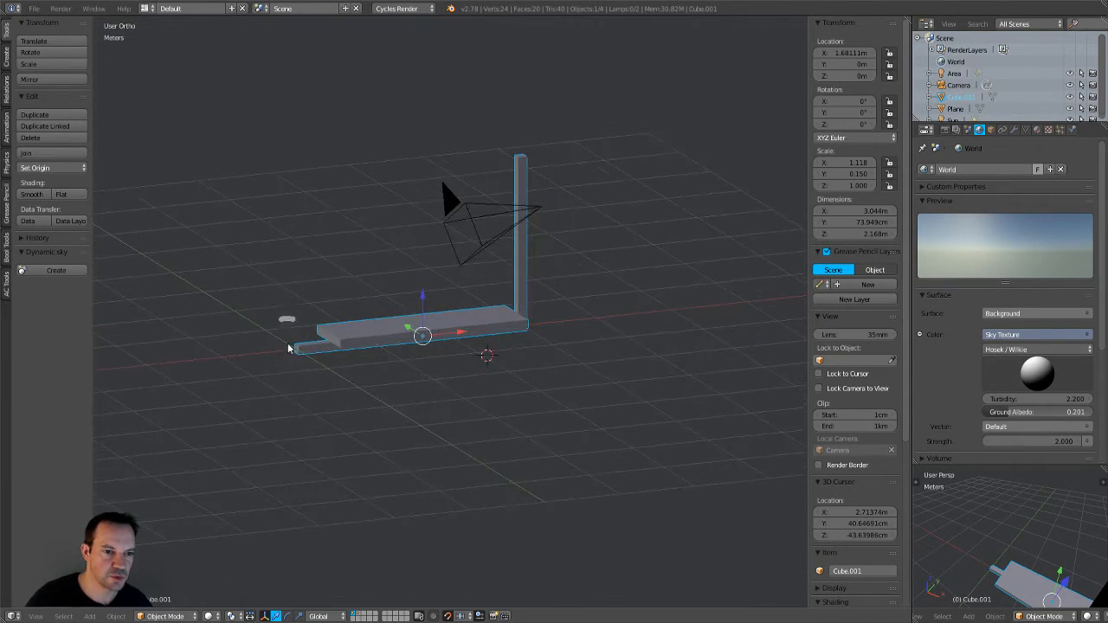
key(KP_1)
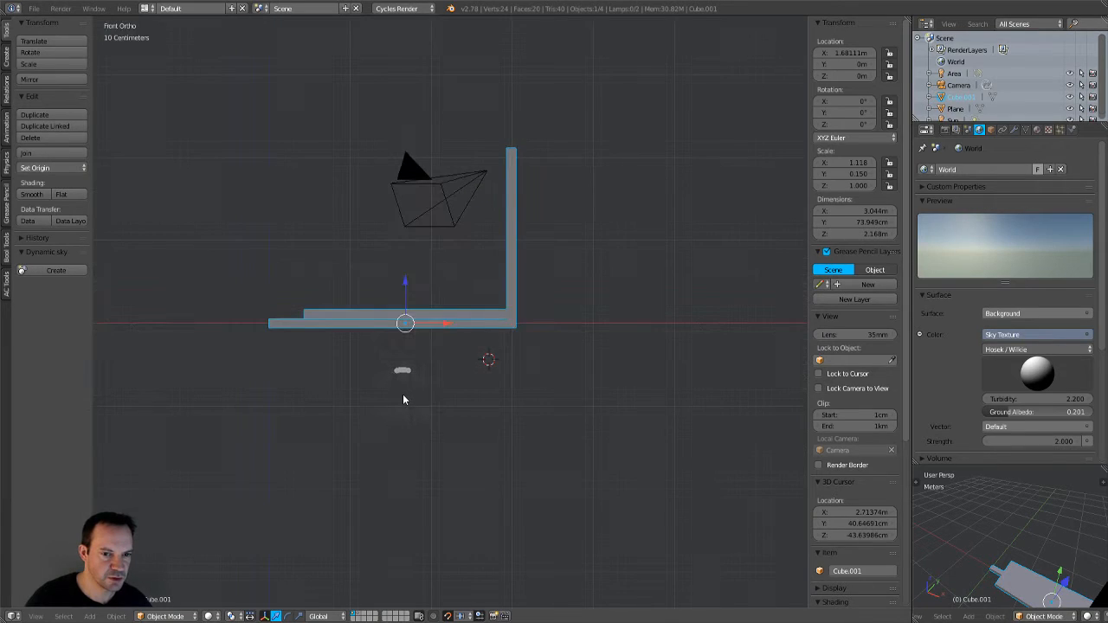
Step: Reset the 3D cursor to the world center and set the joined object's origin to the 3D cursor
key(shift+s)
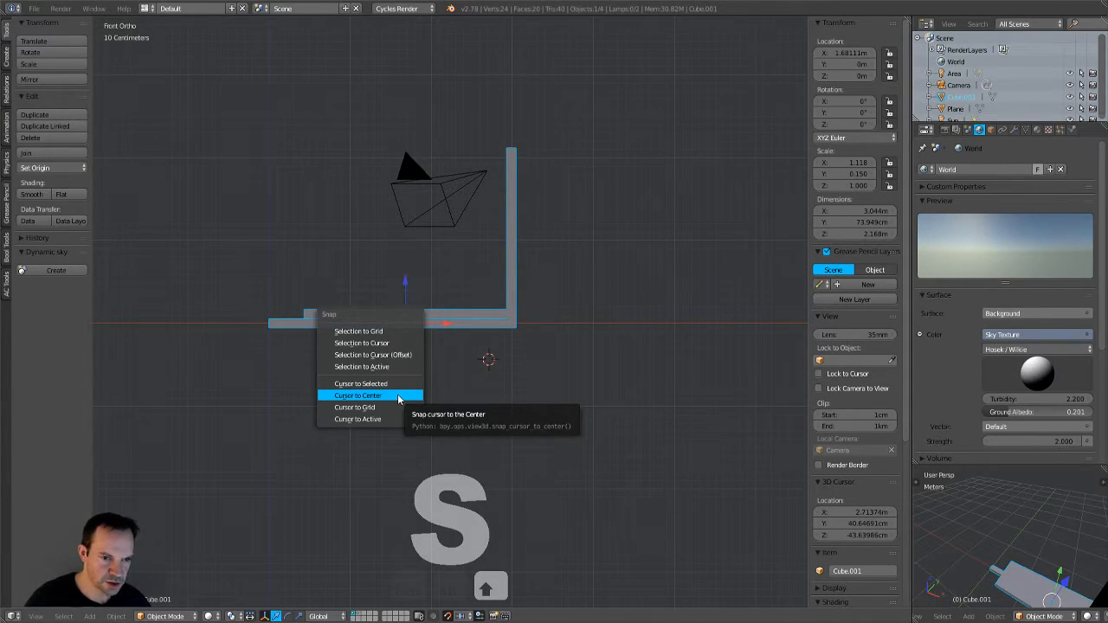
click(372, 396)
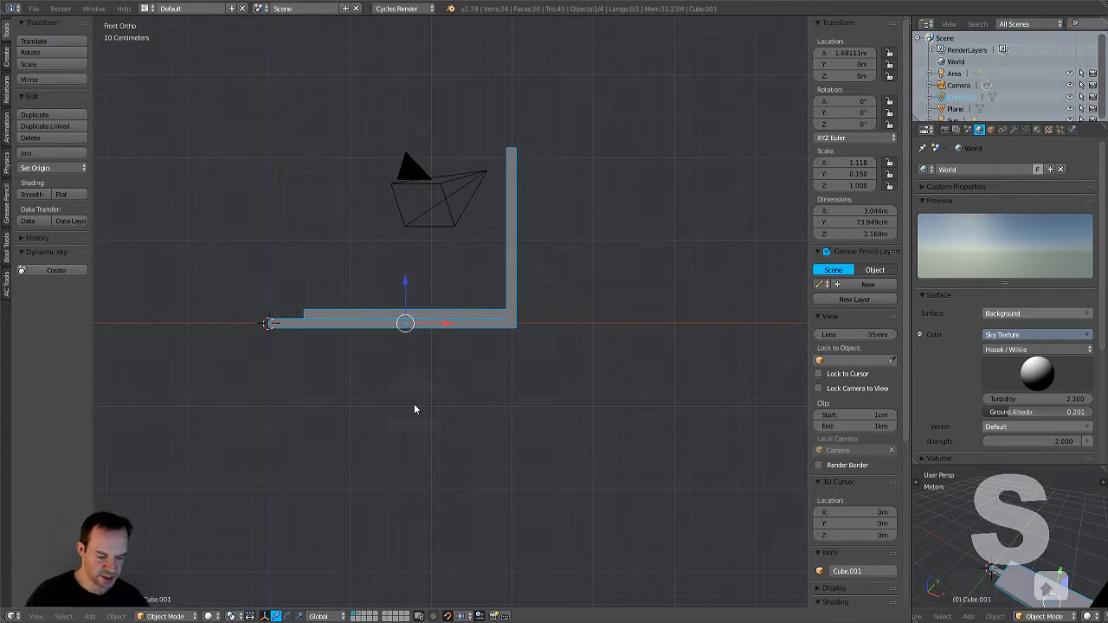
key(ctrl+alt+shift+c)
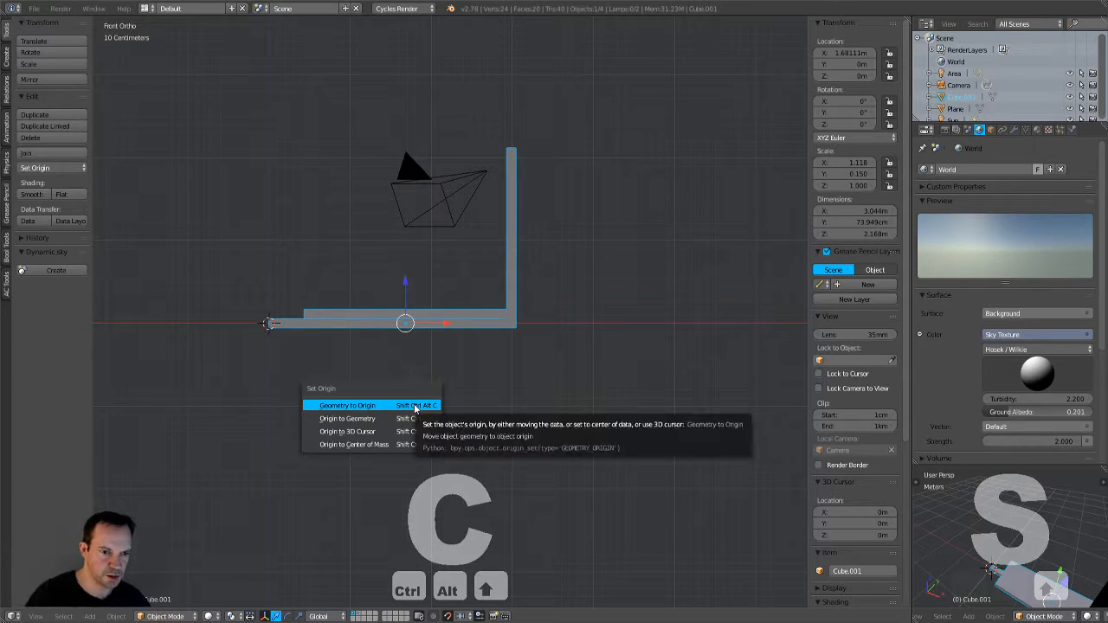
click(372, 432)
mouse_move(386, 356)
middle_down()
mouse_move(364, 410)
mouse_move(350, 412)
mouse_move(375, 388)
mouse_move(381, 358)
middle_up()
key(KP_1)
middle_drag(409, 397, 394, 428)
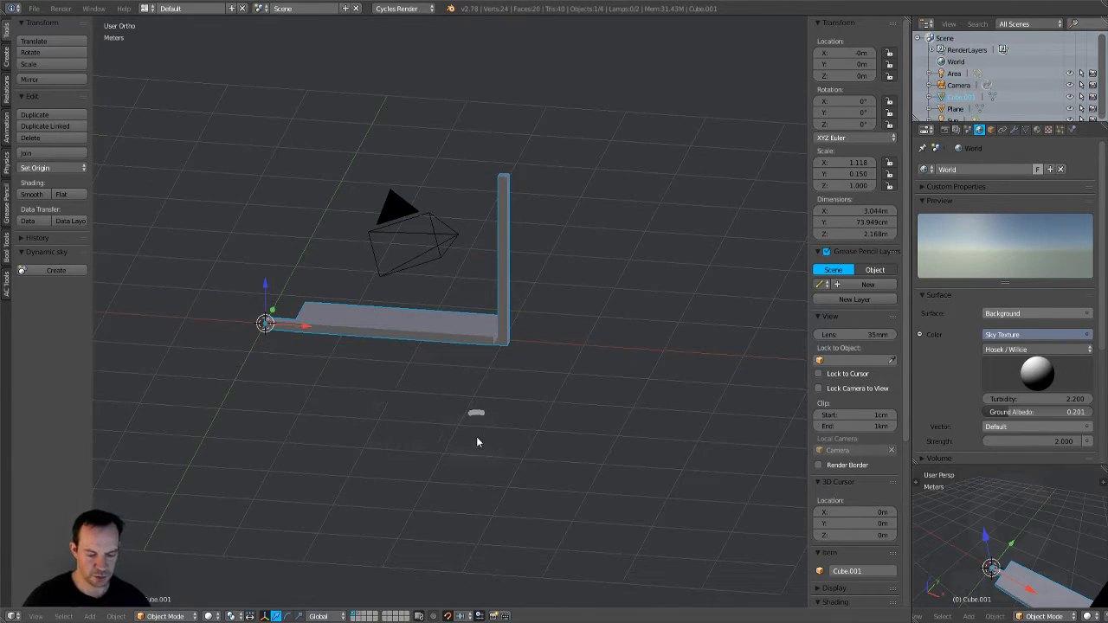
key(r)
key(z)
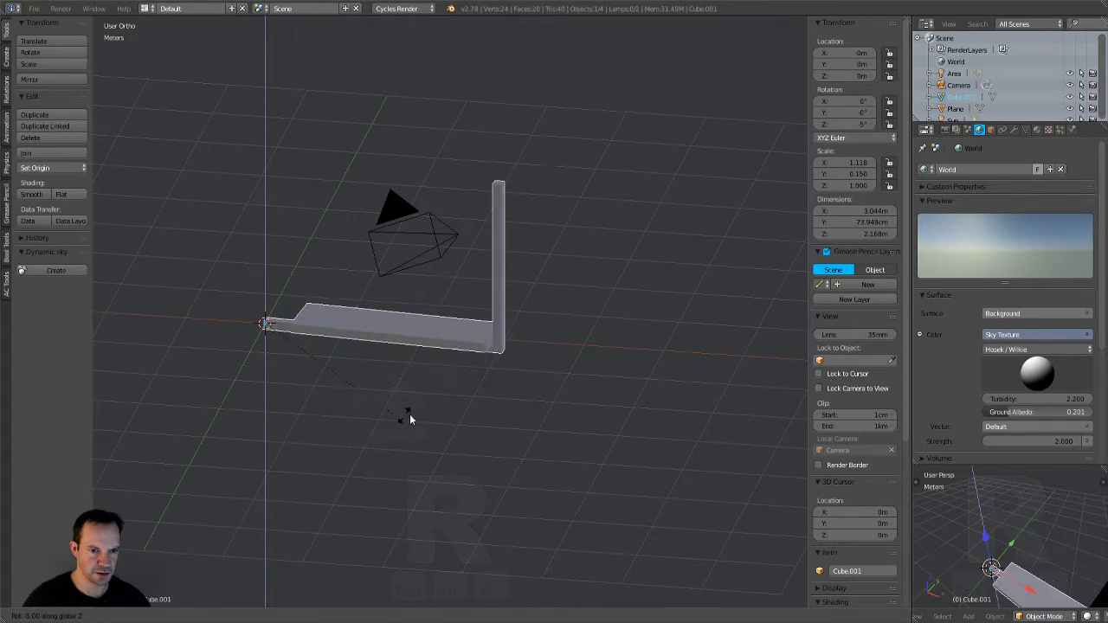
right_click(403, 416)
middle_drag(405, 415, 434, 398)
key(KP_1)
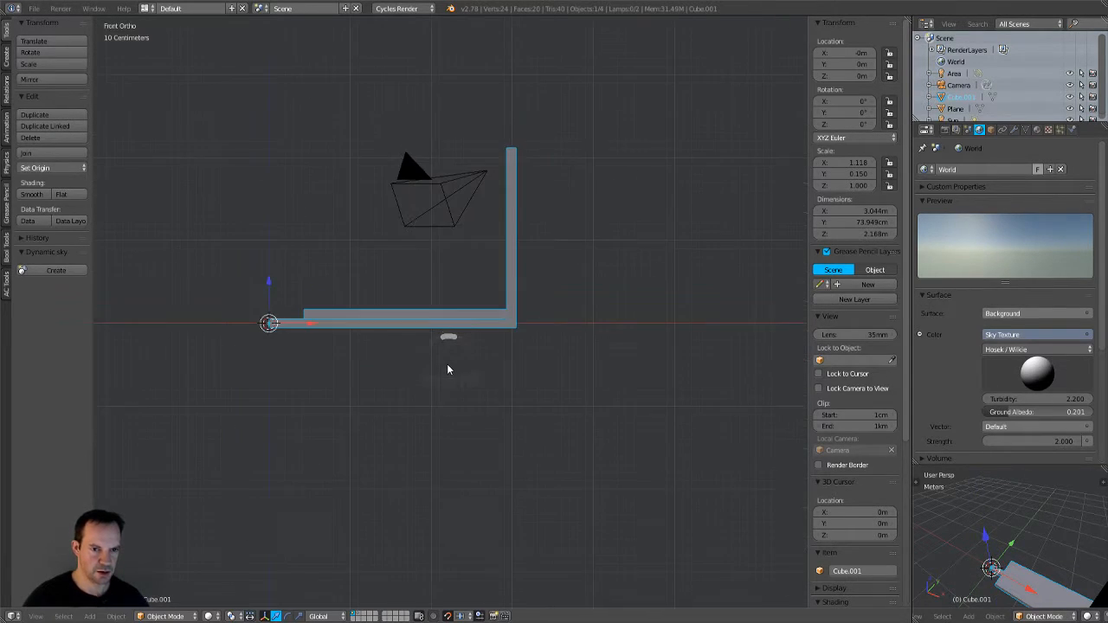
Step: Add a Plain Axes empty at the world origin
scroll(450, 392, down, 1)
scroll(450, 391, up, 2)
scroll(450, 392, down, 2)
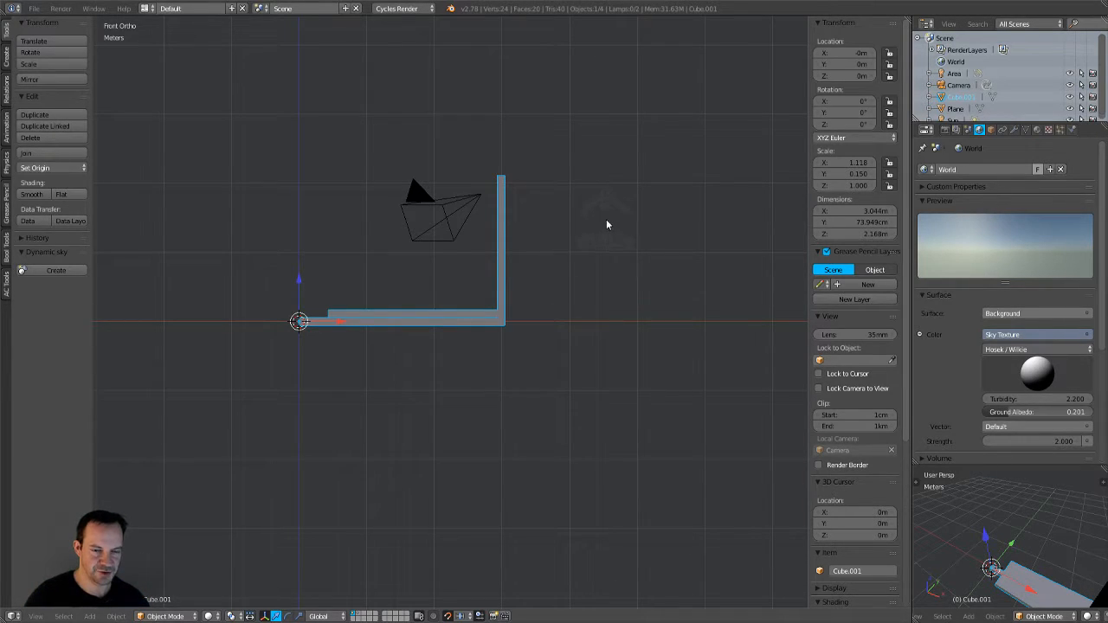
middle_drag(633, 218, 613, 309)
key(KP_1)
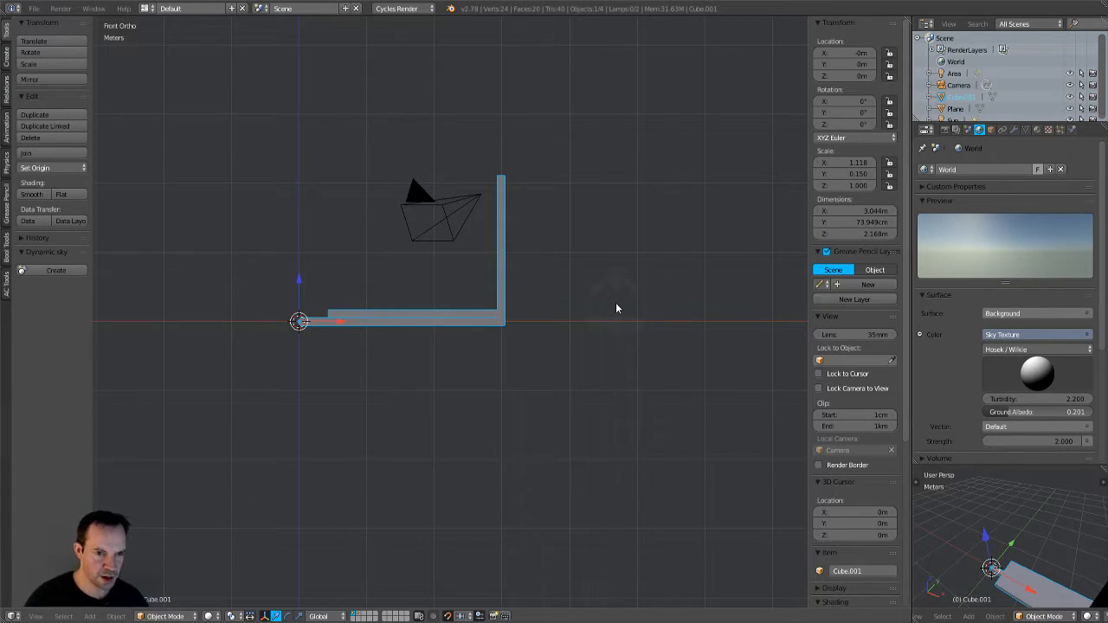
key(shift+a)
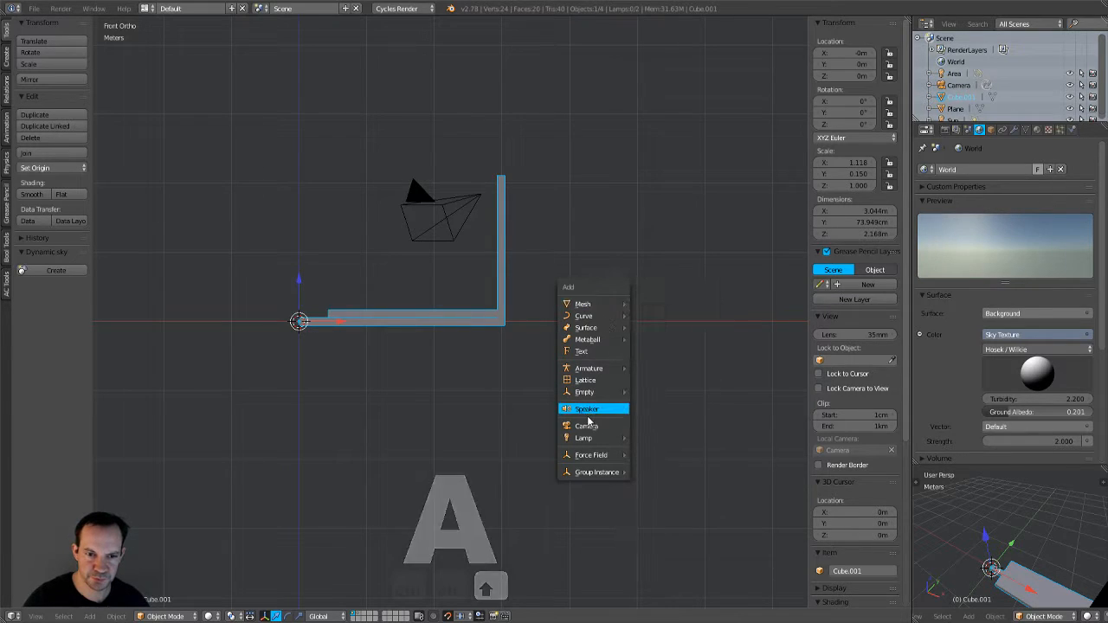
mouse_move(597, 372)
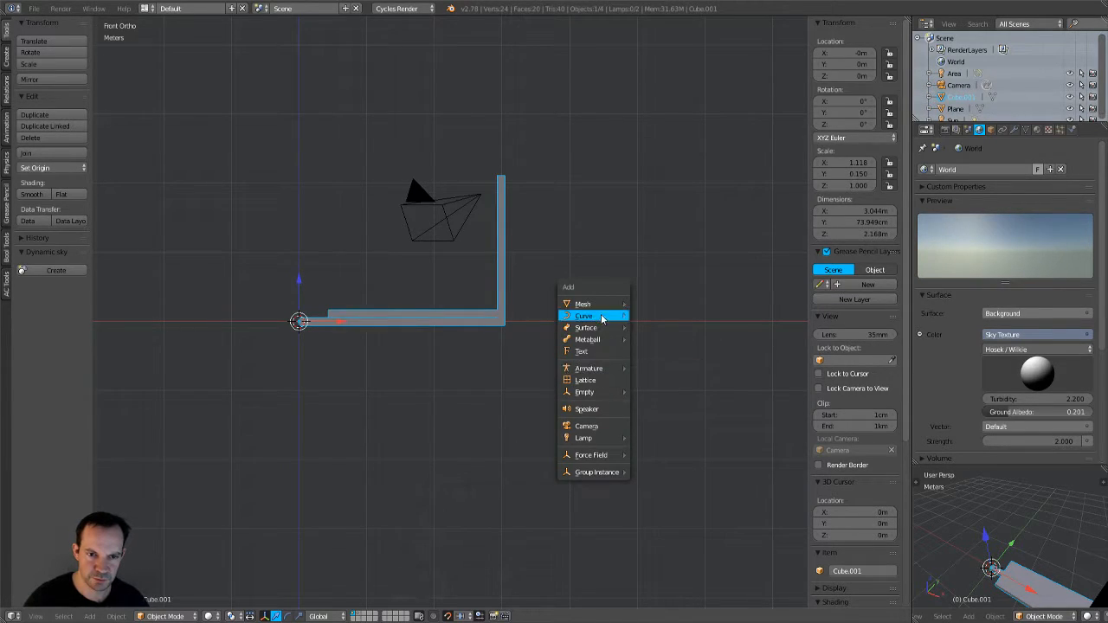
mouse_move(596, 307)
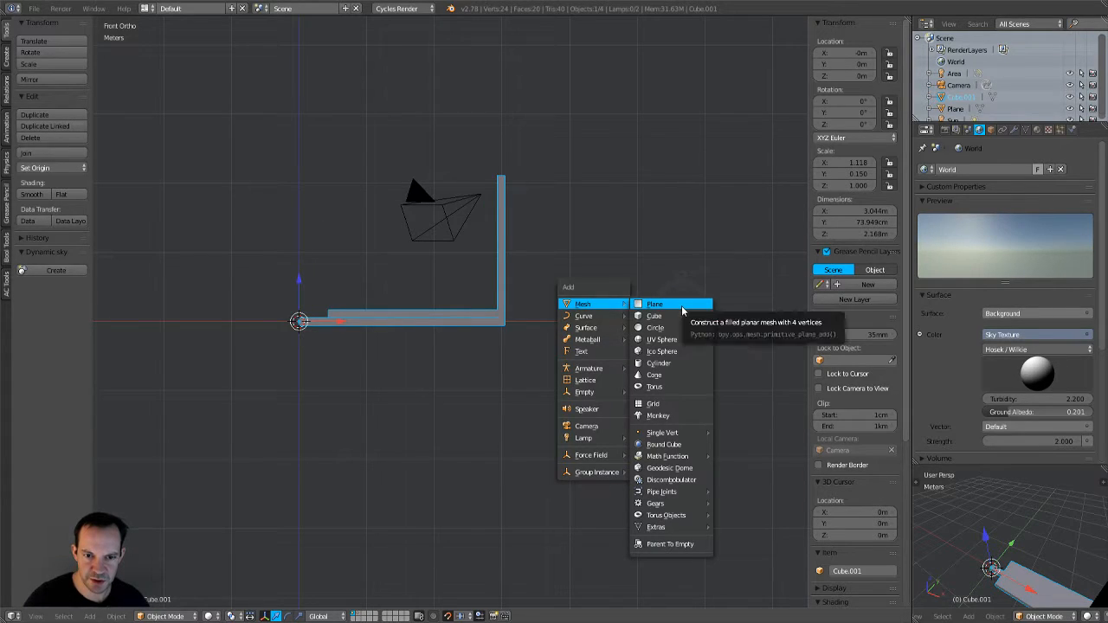
mouse_move(599, 392)
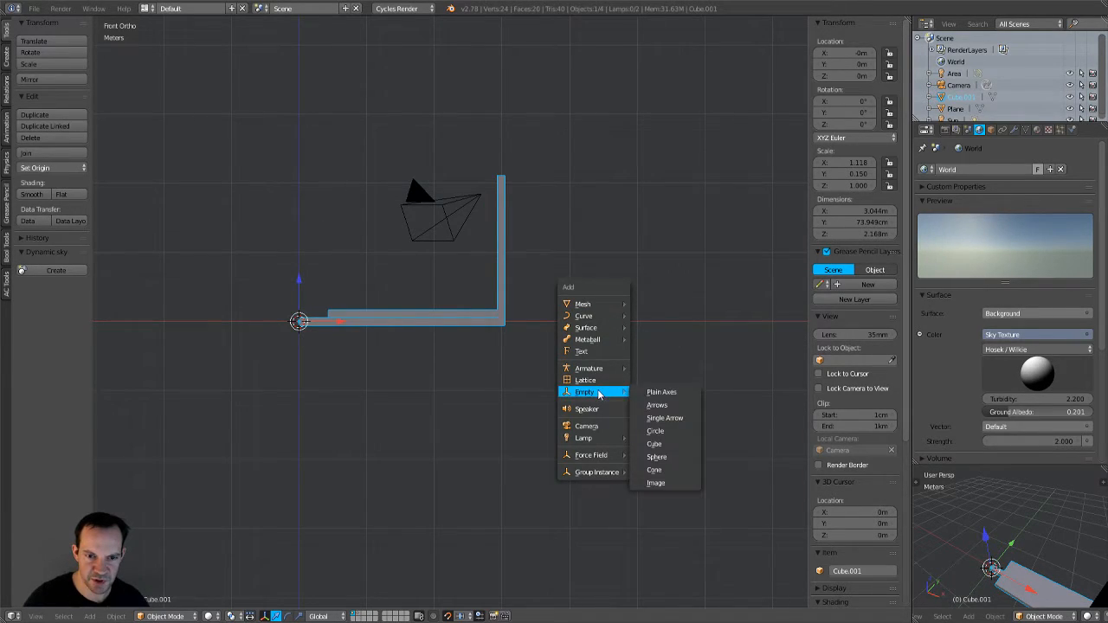
click(676, 394)
mouse_move(601, 345)
middle_down()
mouse_move(537, 429)
mouse_move(592, 352)
middle_up()
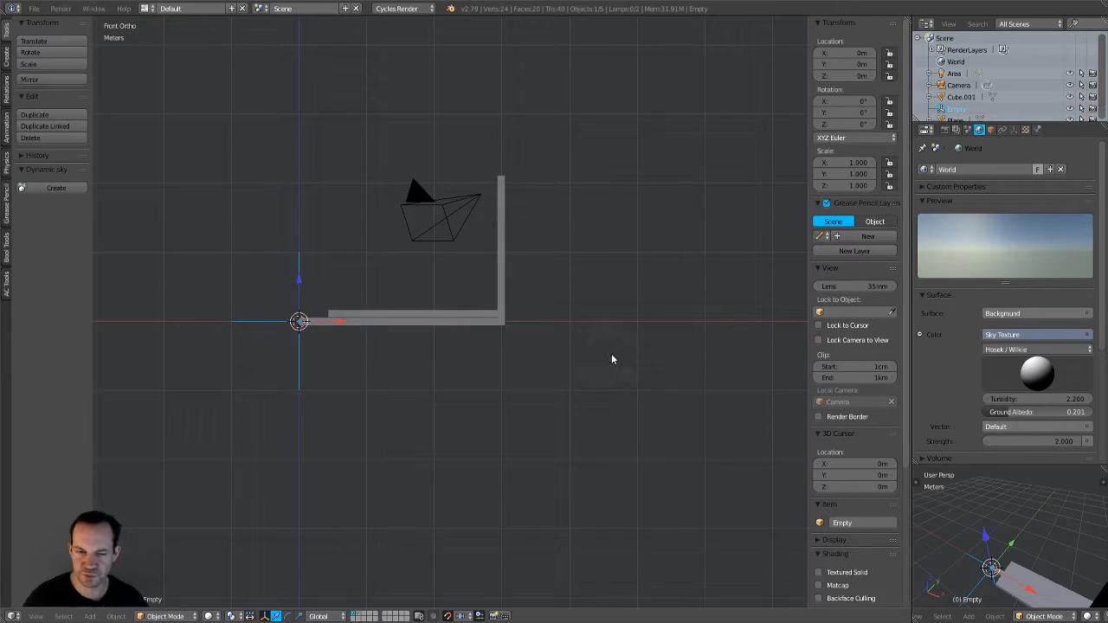
Step: Add an Array modifier with a fixed count of 2 to the joined step, beam and post object
right_click(443, 315)
mouse_move(601, 362)
middle_down()
mouse_move(591, 381)
mouse_move(605, 361)
middle_up()
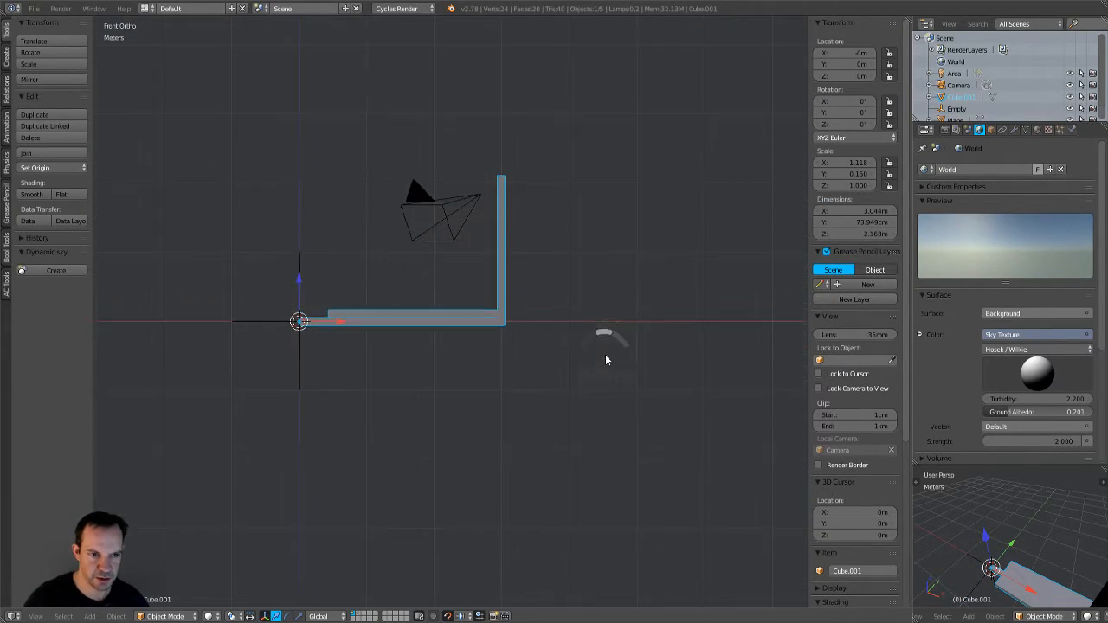
click(1014, 130)
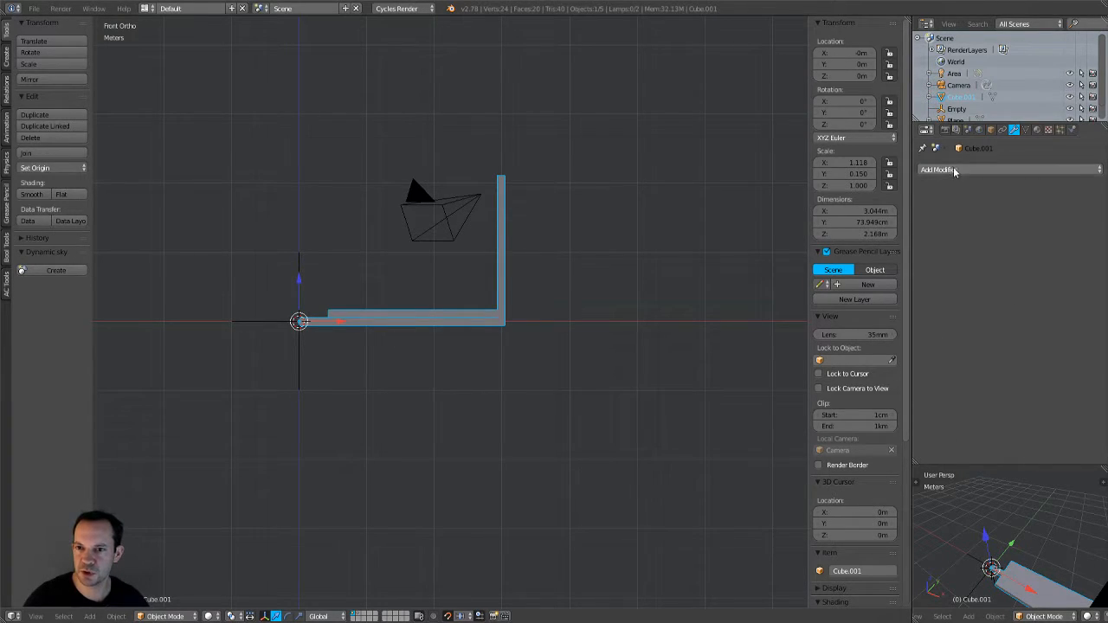
click(954, 171)
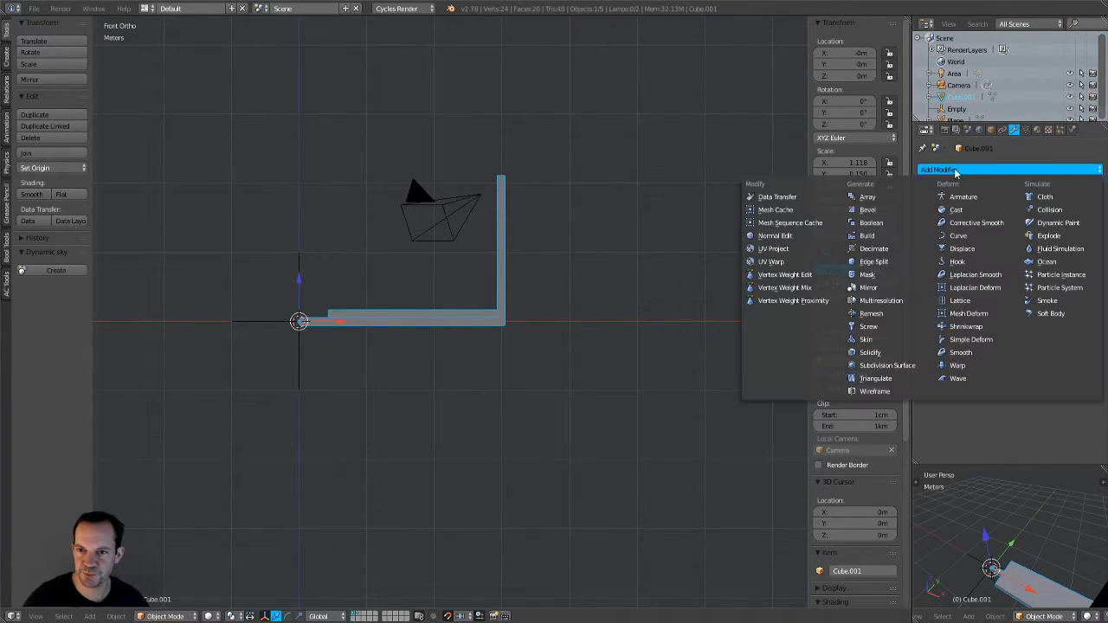
click(868, 198)
middle_drag(659, 278, 563, 316)
drag(957, 243, 1006, 244)
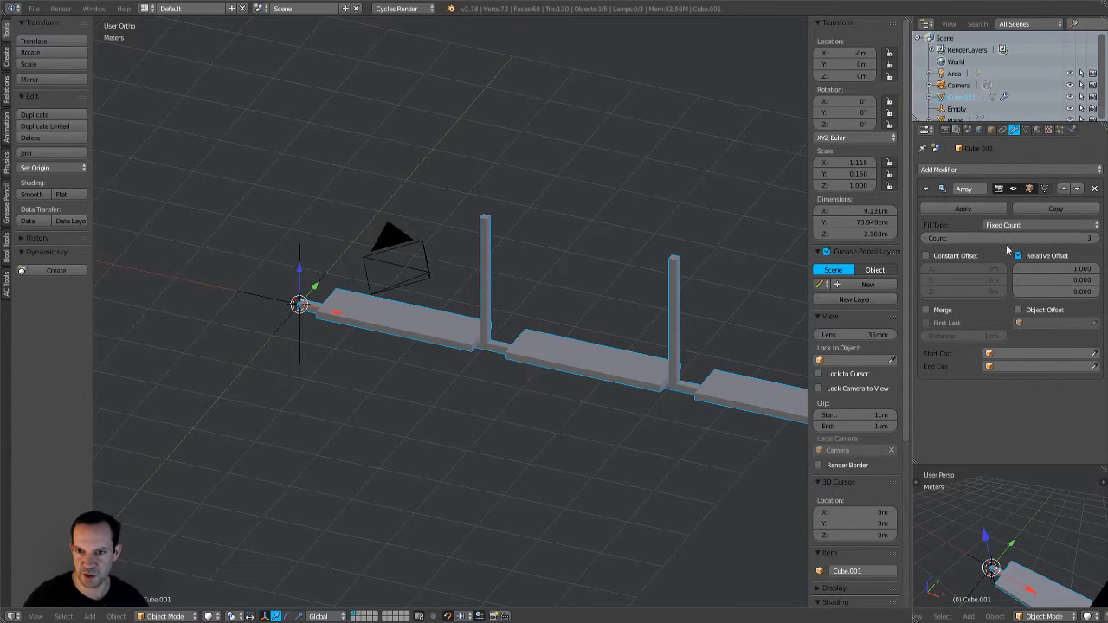
click(927, 238)
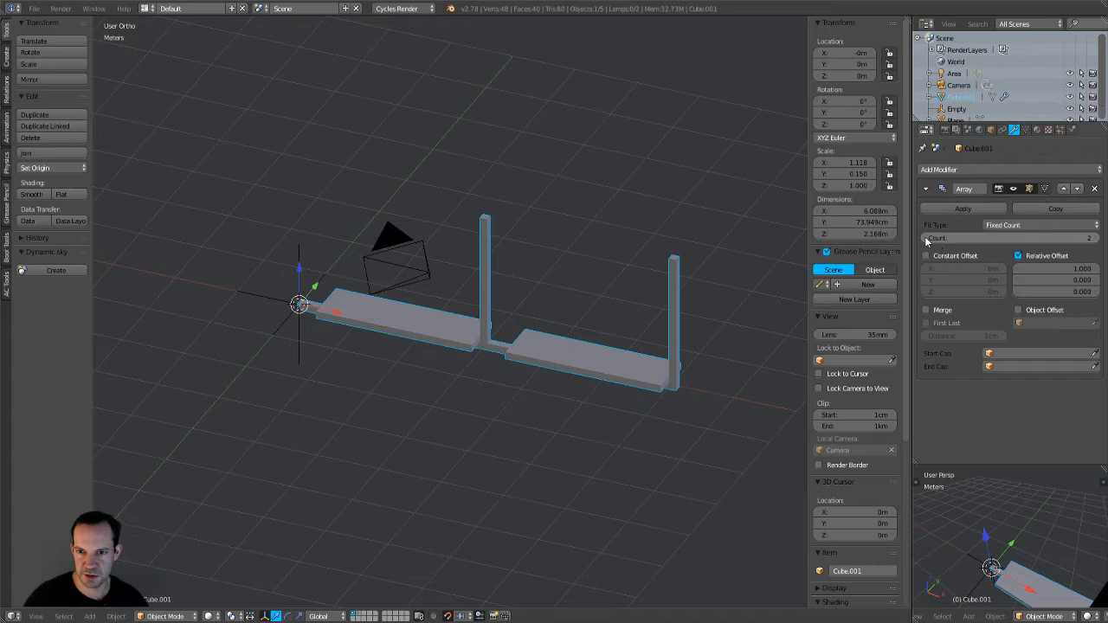
Step: Enable the array's Object Offset with Empty as the offset object, and apply the step object's rotation and scale
scroll(616, 319, down, 2)
middle_drag(616, 319, 696, 318)
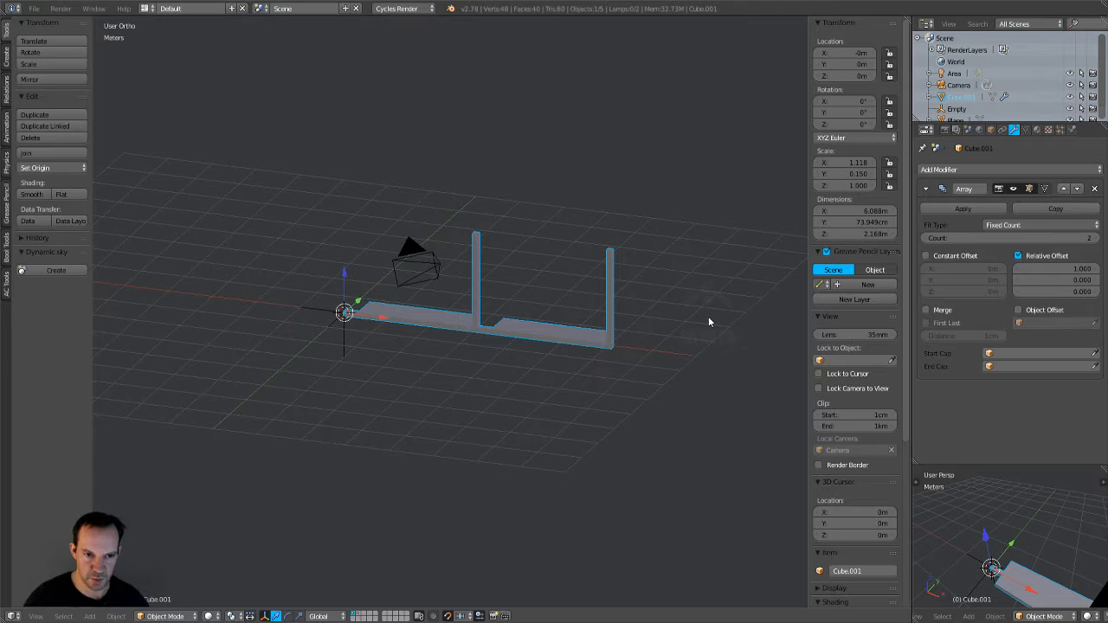
middle_drag(584, 354, 563, 379)
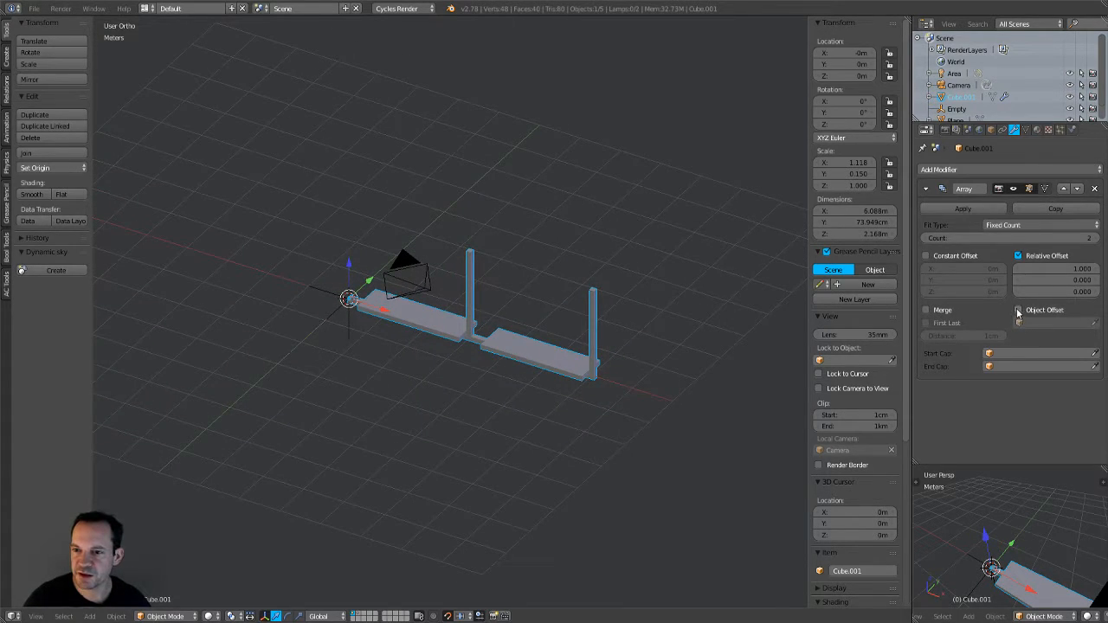
click(1018, 312)
click(1048, 323)
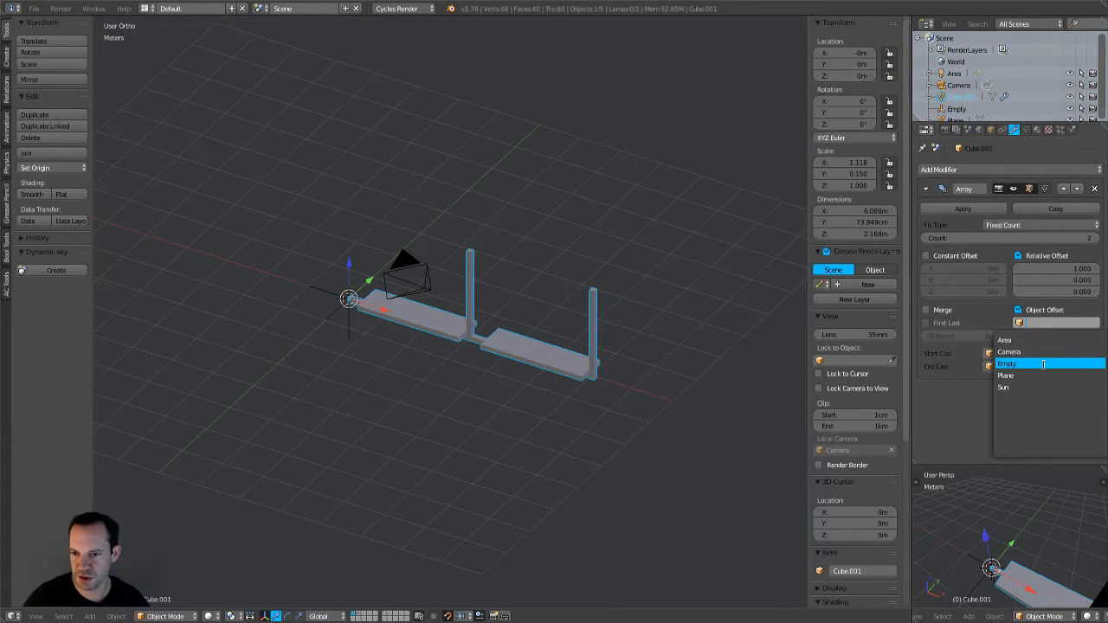
click(1044, 364)
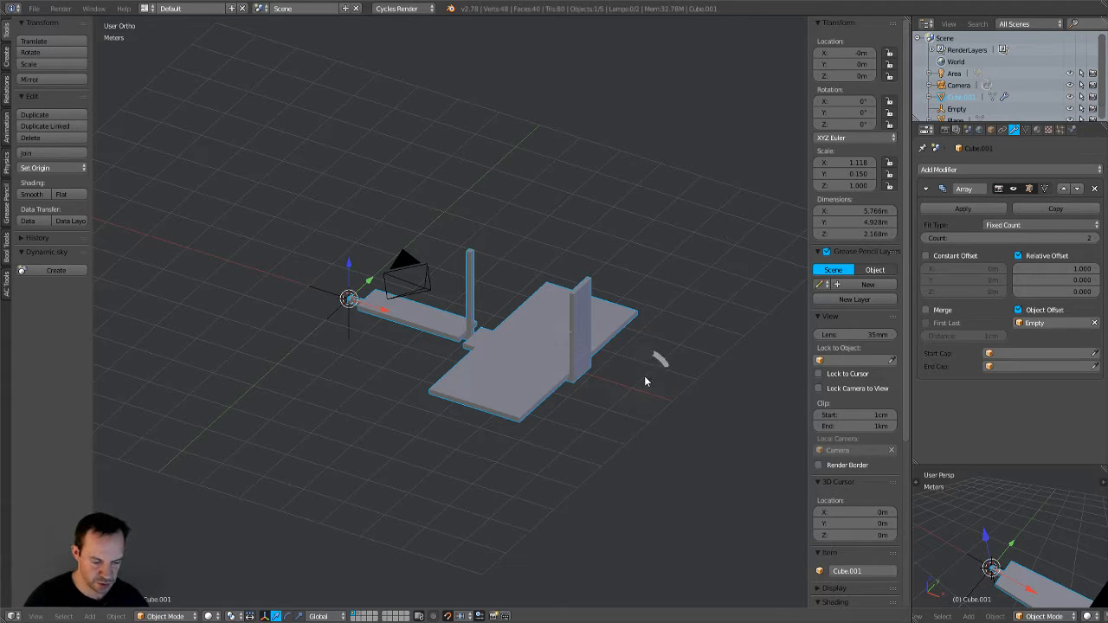
key(ctrl+a)
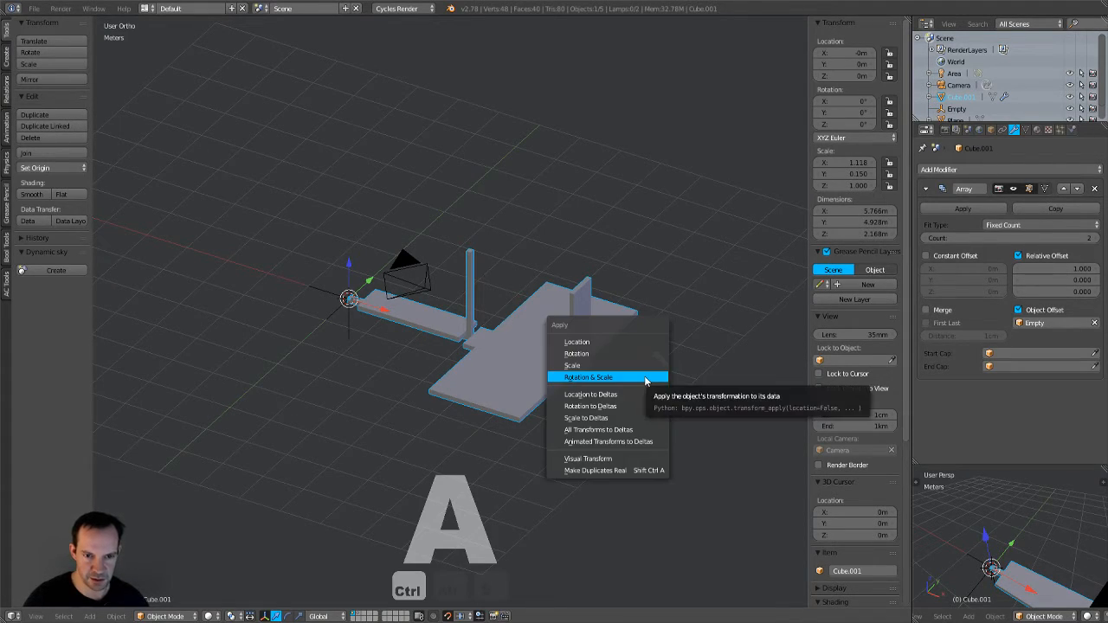
click(645, 381)
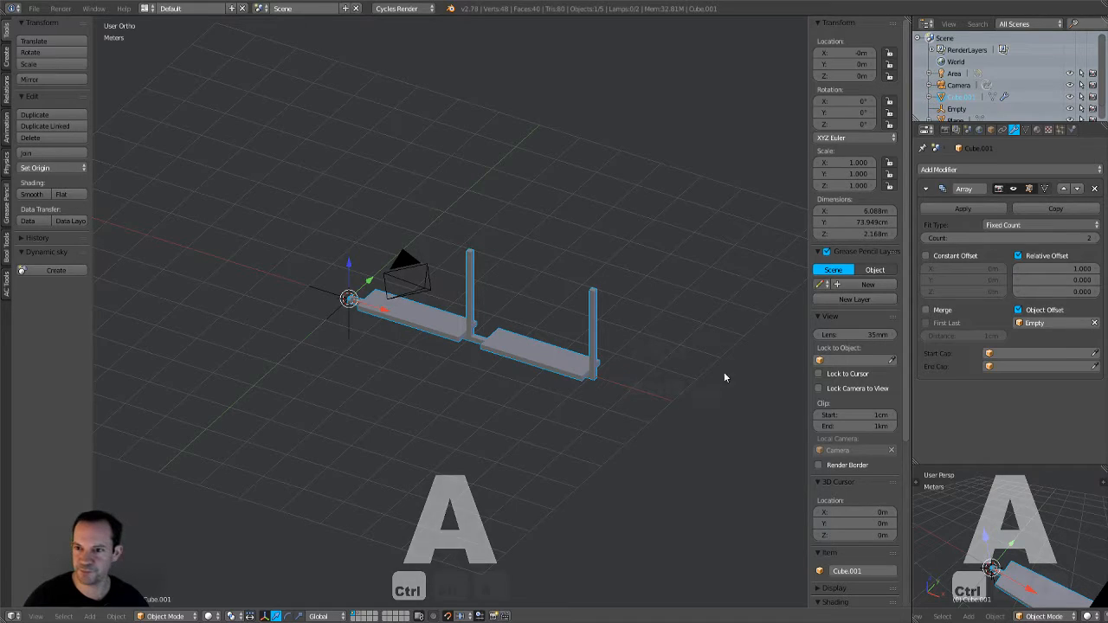
Step: Set the array's relative offset to 0 in X and 0.5 in Z so the copies stack upward
click(1076, 269)
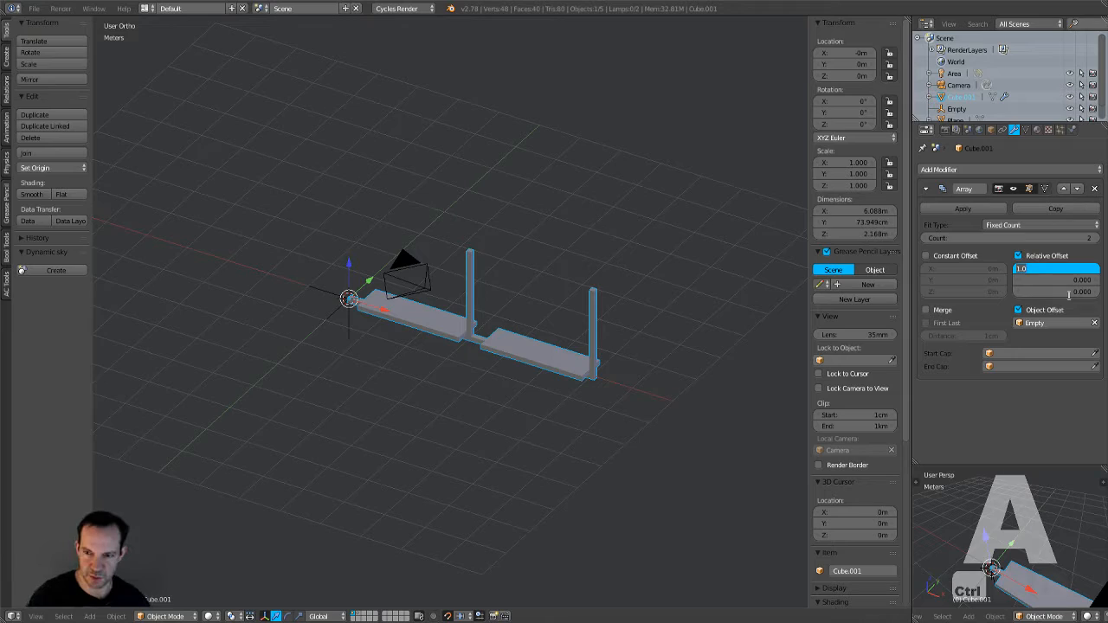
key(Return)
click(1069, 293)
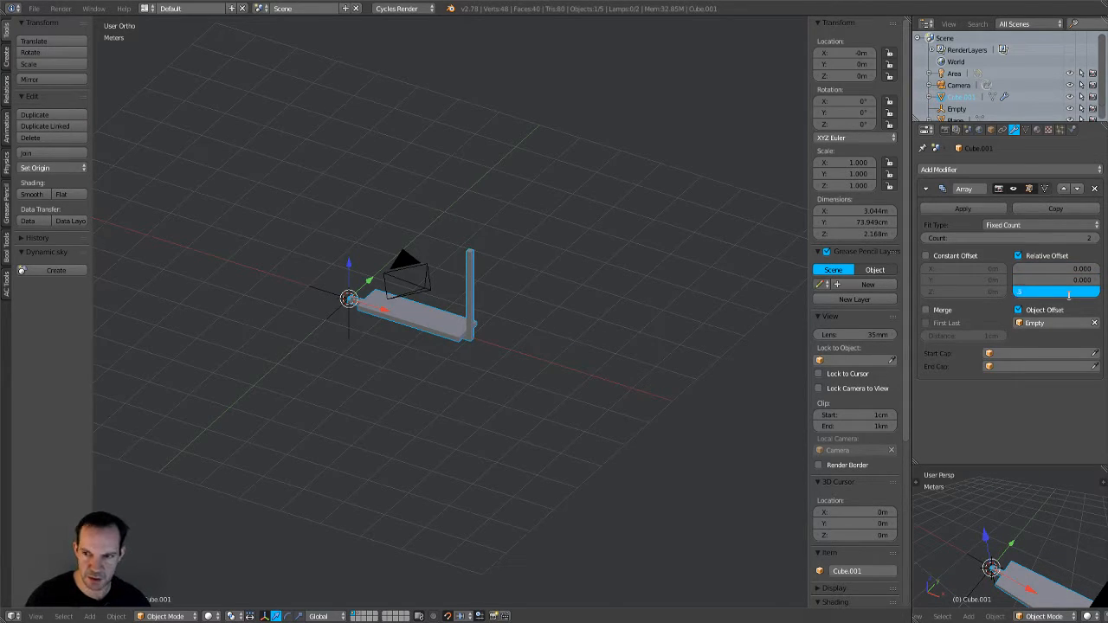
key(Return)
mouse_move(628, 363)
middle_down()
mouse_move(657, 341)
mouse_move(663, 314)
mouse_move(636, 356)
mouse_move(657, 347)
mouse_move(663, 313)
mouse_move(639, 353)
middle_up()
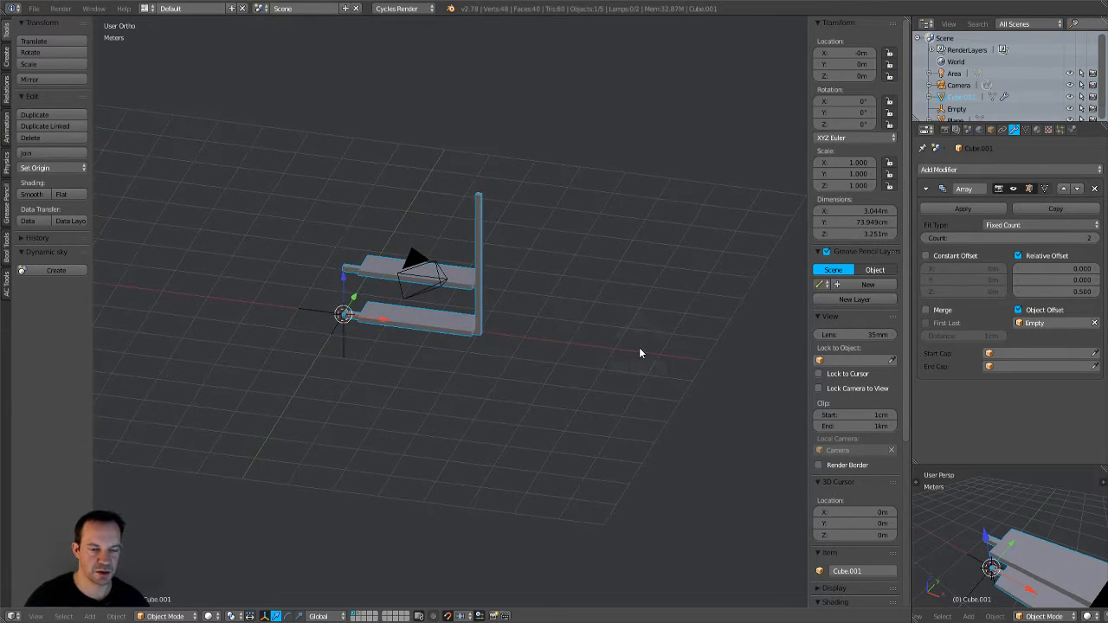
Step: Rotate the Empty 20° about the global Z axis to turn each arrayed step
middle_drag(386, 376, 407, 360)
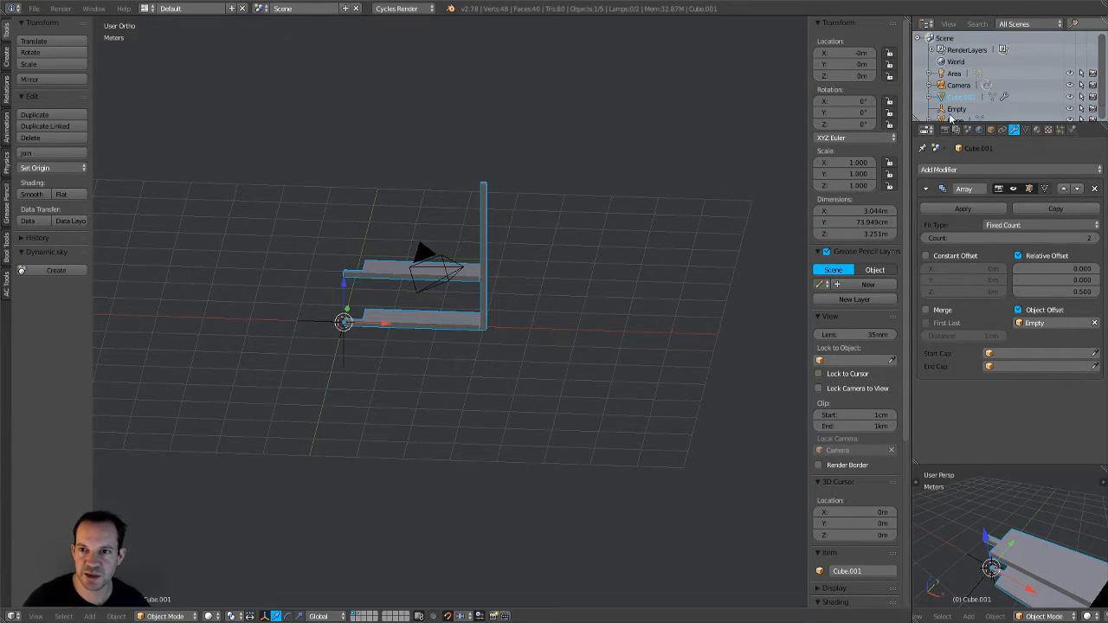
click(956, 110)
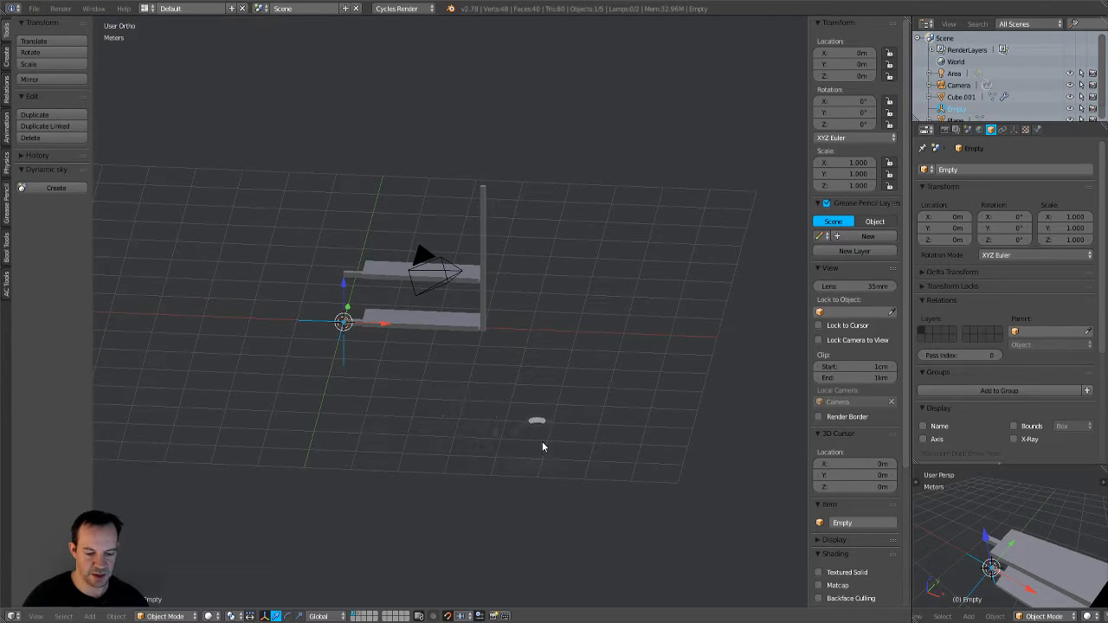
key(r)
key(z)
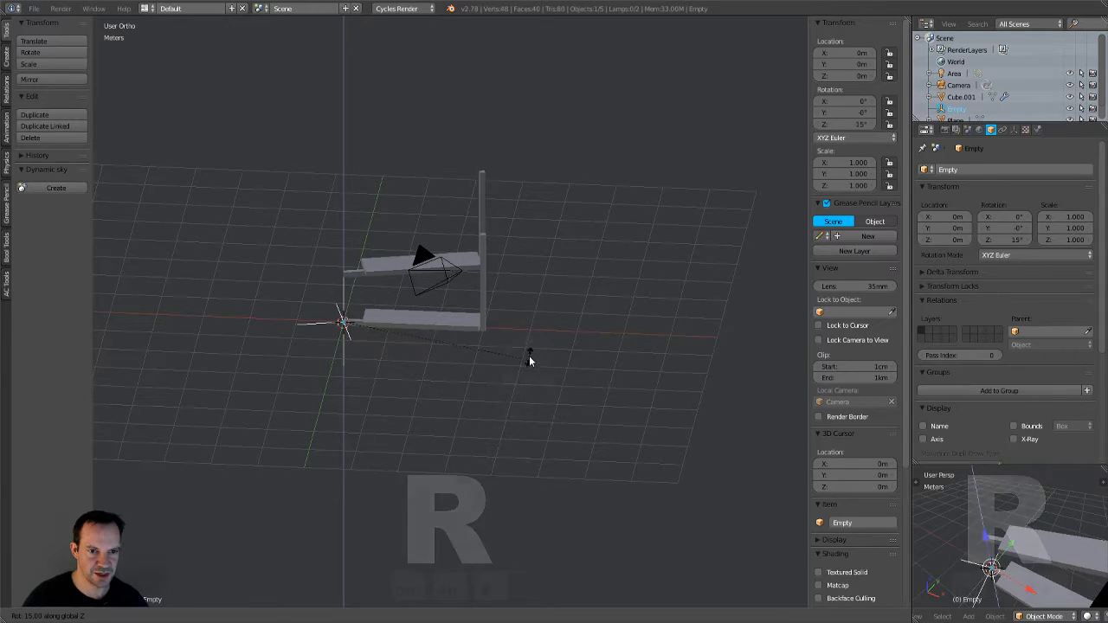
click(529, 345)
Step: Raise the step object's array count to 14 to extend the spiral staircase
middle_drag(529, 344, 549, 336)
key(KP_1)
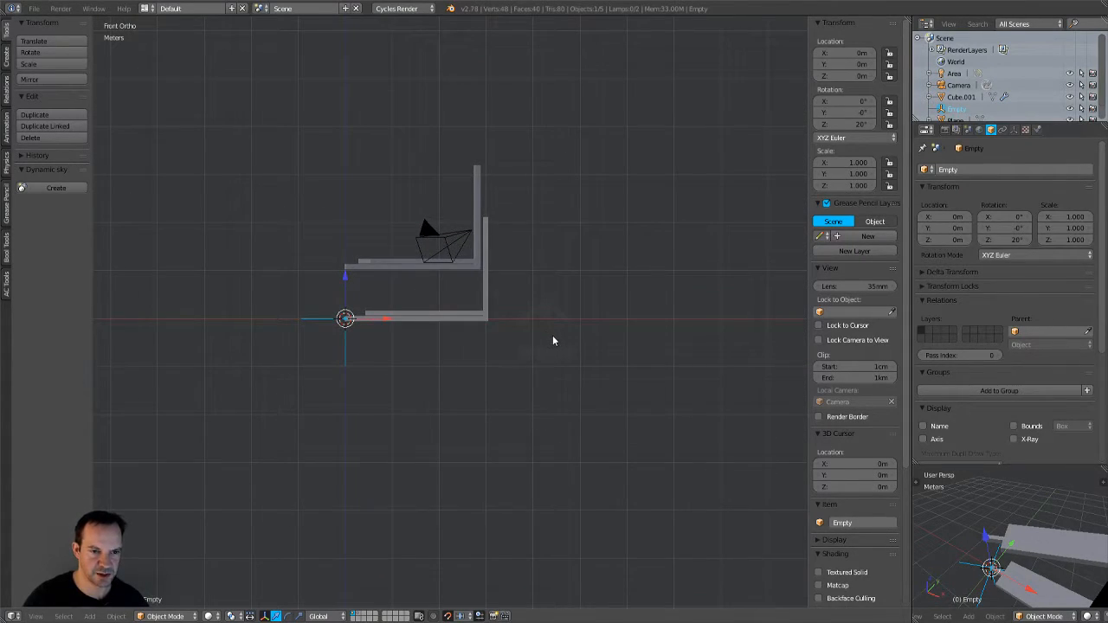
right_click(400, 315)
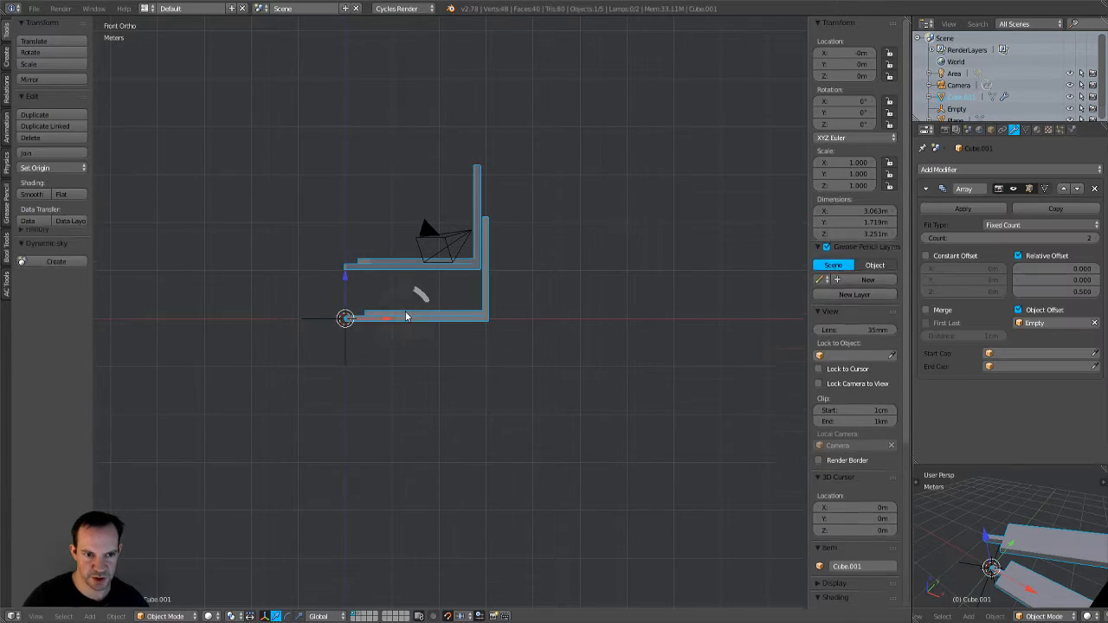
click(1096, 239)
click(1096, 238)
click(1095, 239)
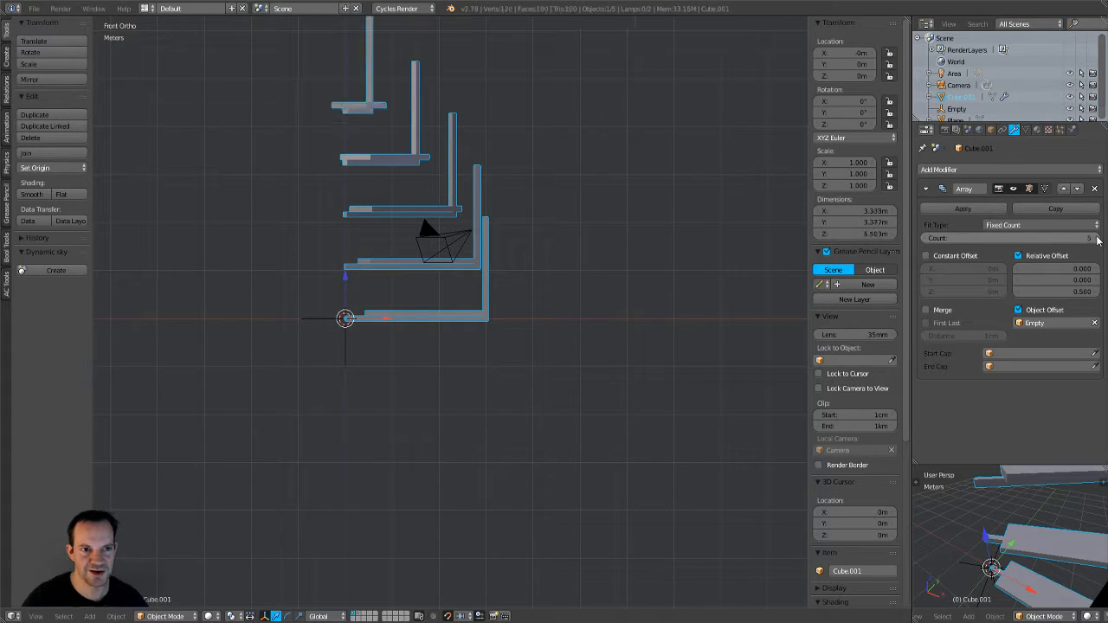
click(1096, 239)
click(1095, 239)
scroll(580, 259, down, 5)
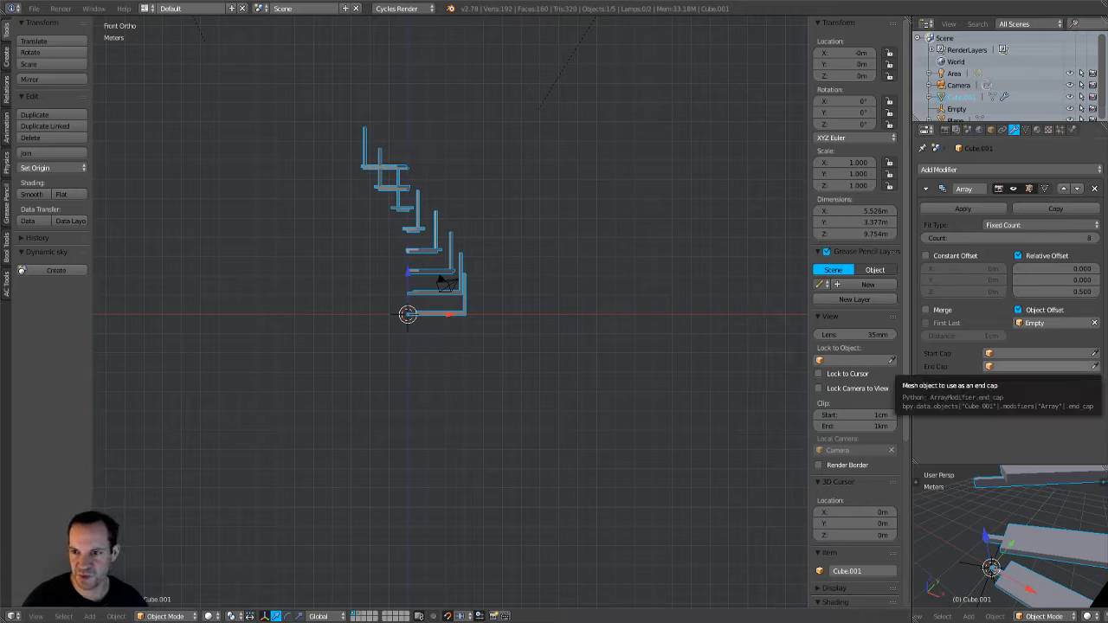
click(1096, 239)
click(1096, 239)
click(1095, 239)
click(1096, 239)
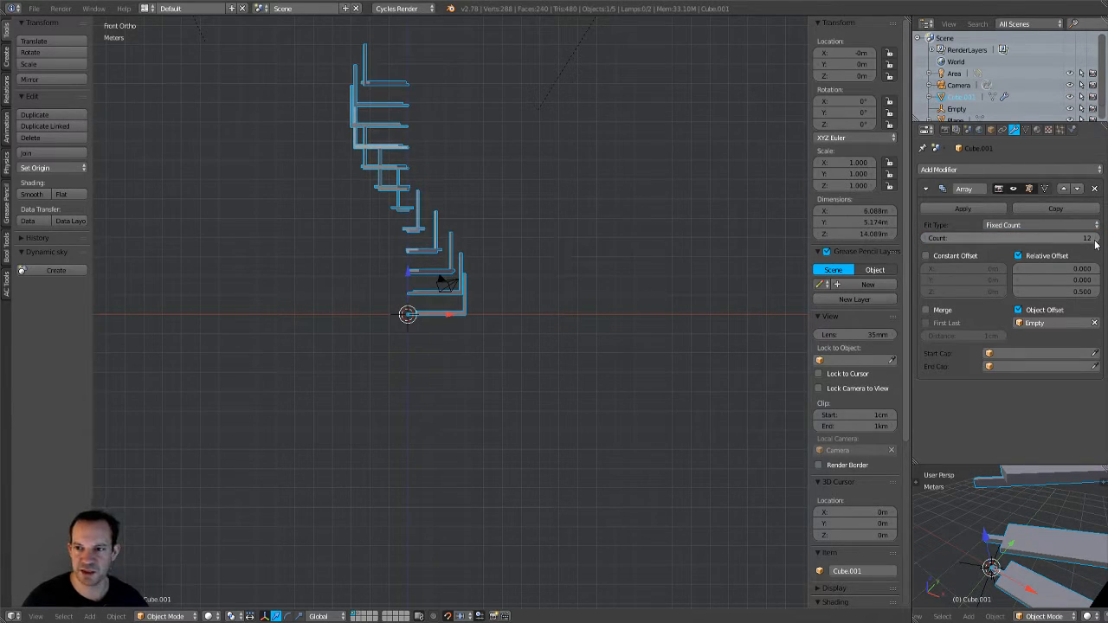
middle_drag(594, 148, 629, 257)
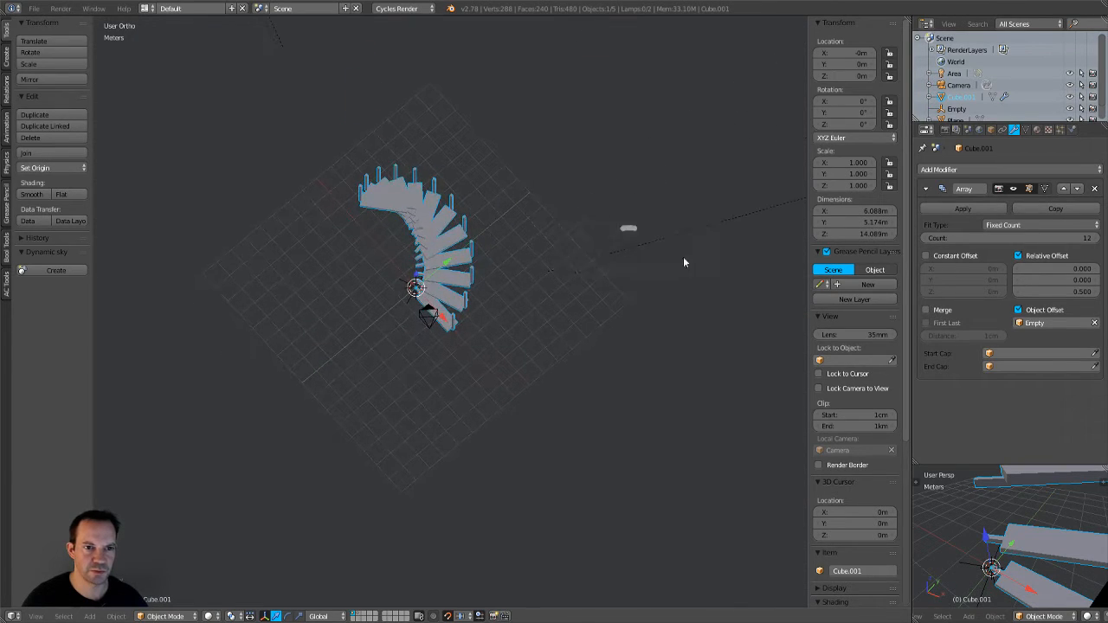
click(1095, 239)
click(1095, 239)
middle_drag(566, 210, 524, 167)
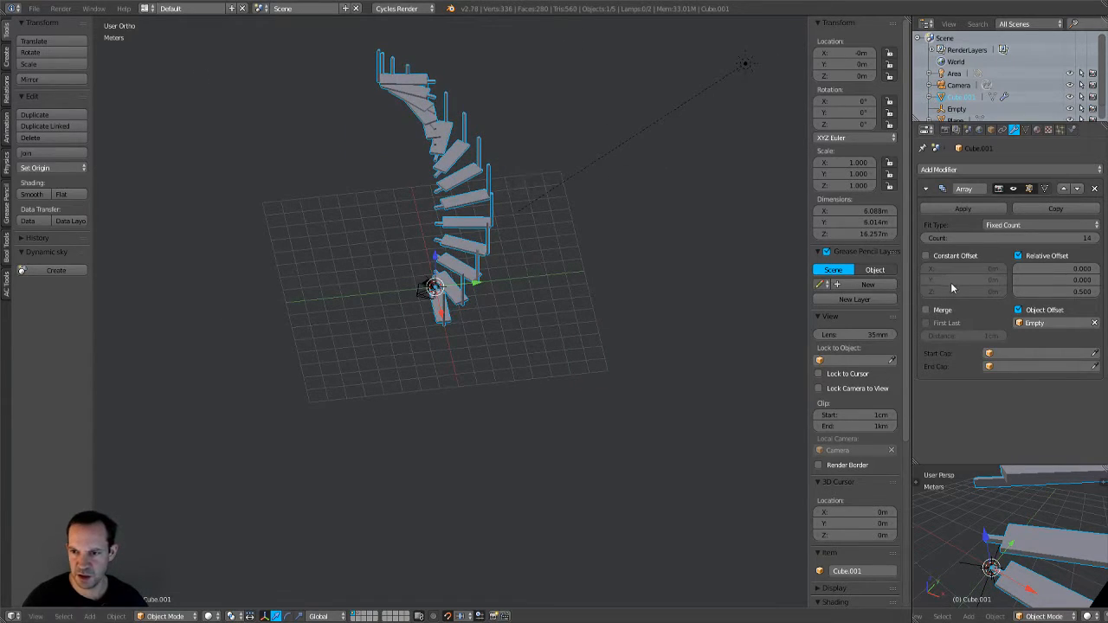
Step: Reduce the array's relative Z offset to 0.4 to bring the steps closer together vertically
click(1016, 292)
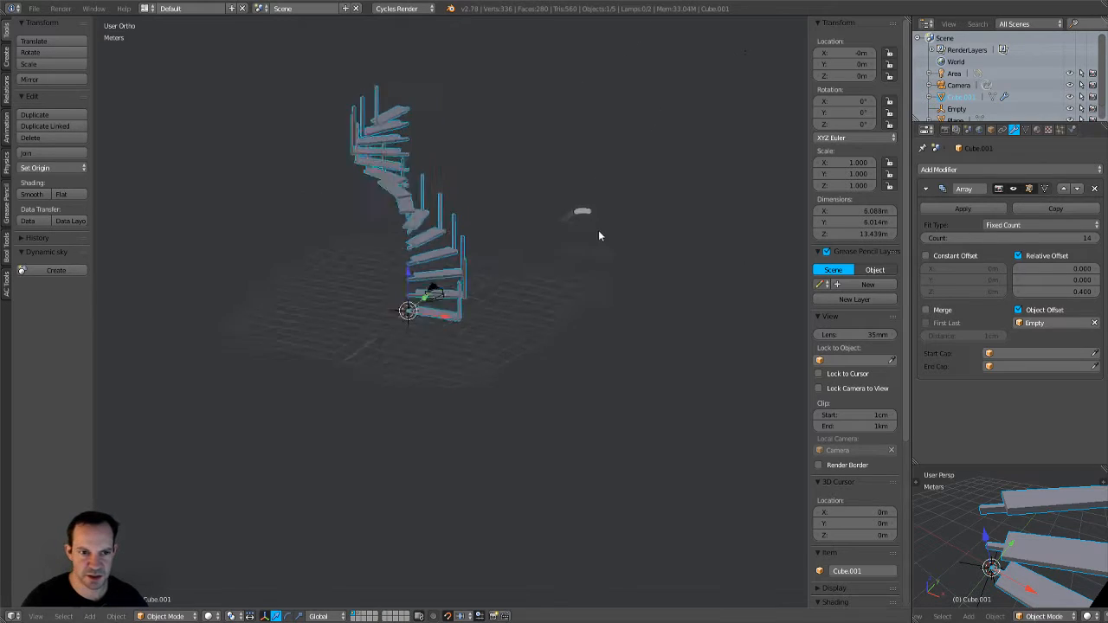
key(KP_1)
mouse_move(626, 204)
middle_down()
mouse_move(433, 331)
mouse_move(615, 209)
middle_up()
key(KP_1)
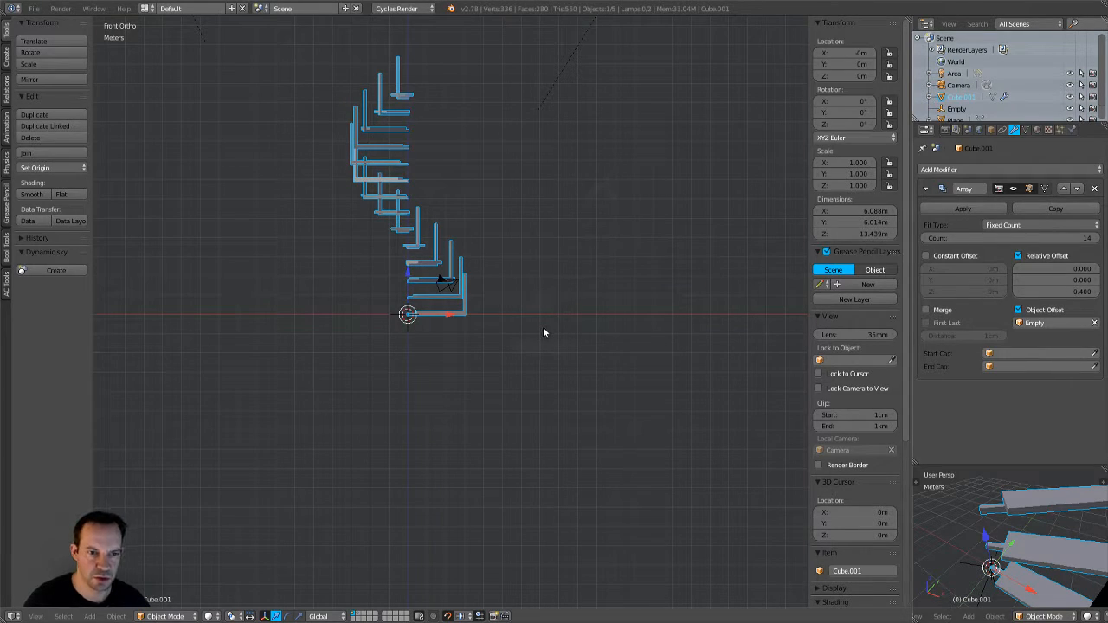
Step: Select the Empty and switch the viewport shading to Rendered to preview the staircase
click(956, 110)
middle_drag(511, 336, 482, 383)
key(e)
key(z)
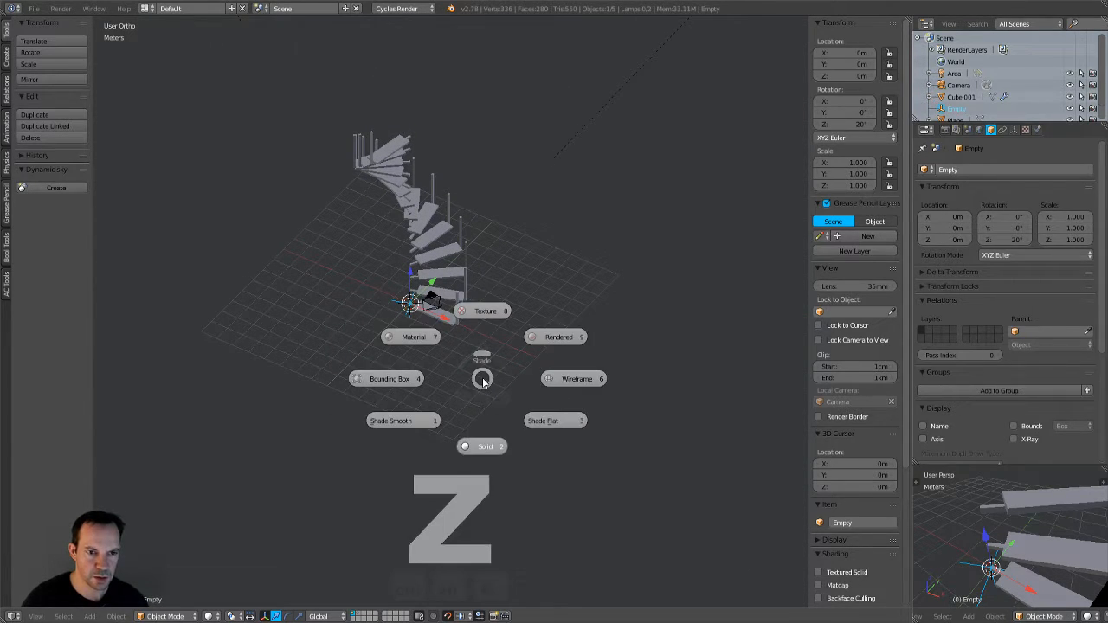
click(547, 311)
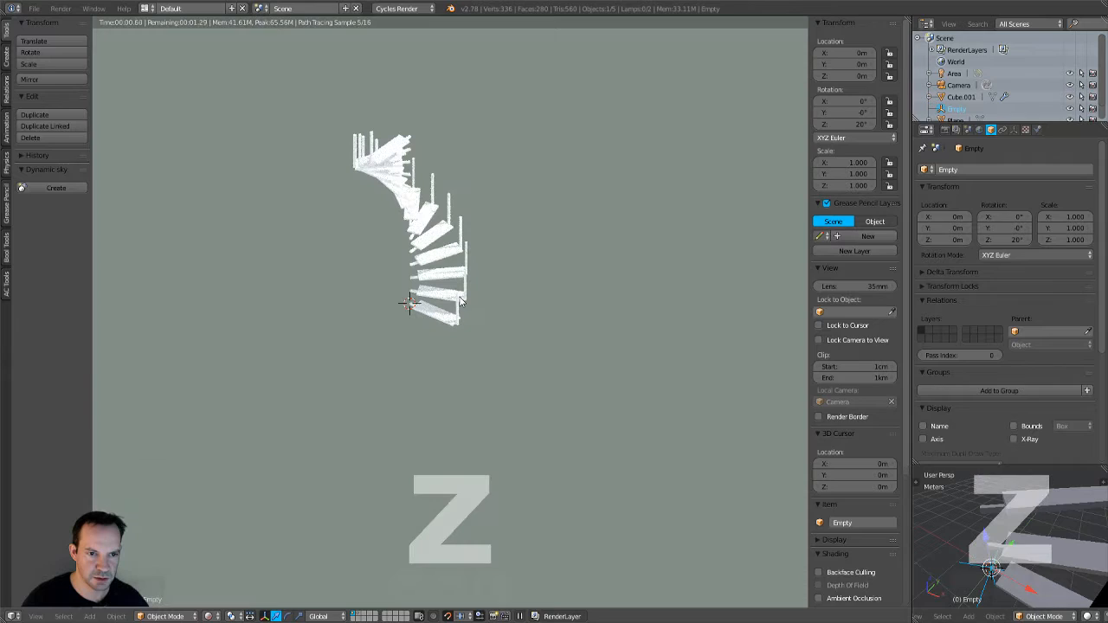
Step: Return the viewport shading to Solid and reselect the Empty in front view
click(208, 617)
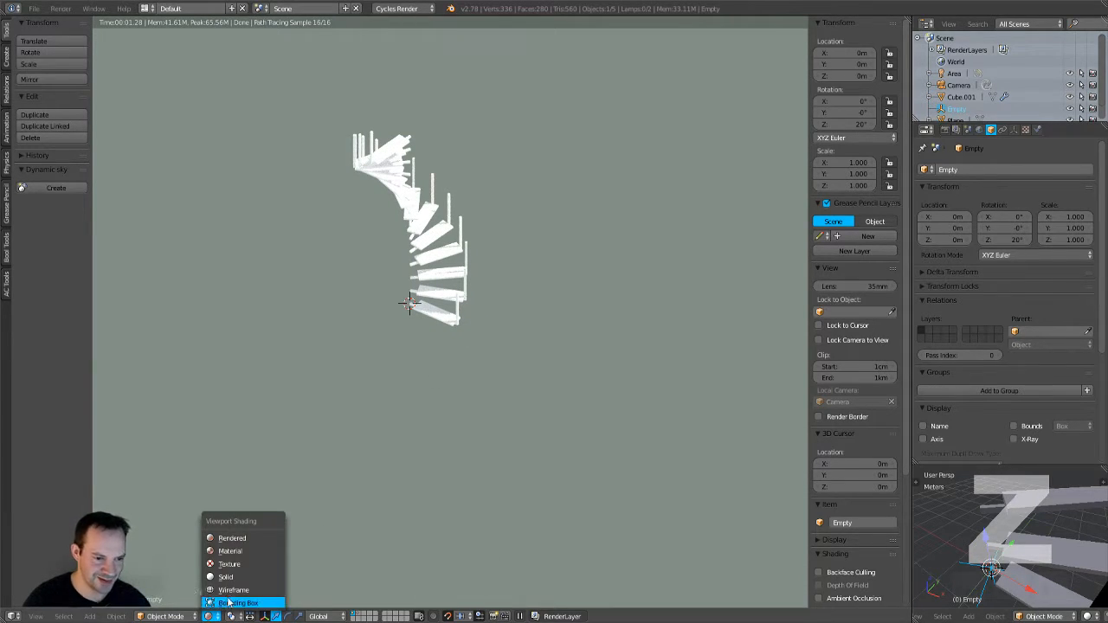
click(234, 577)
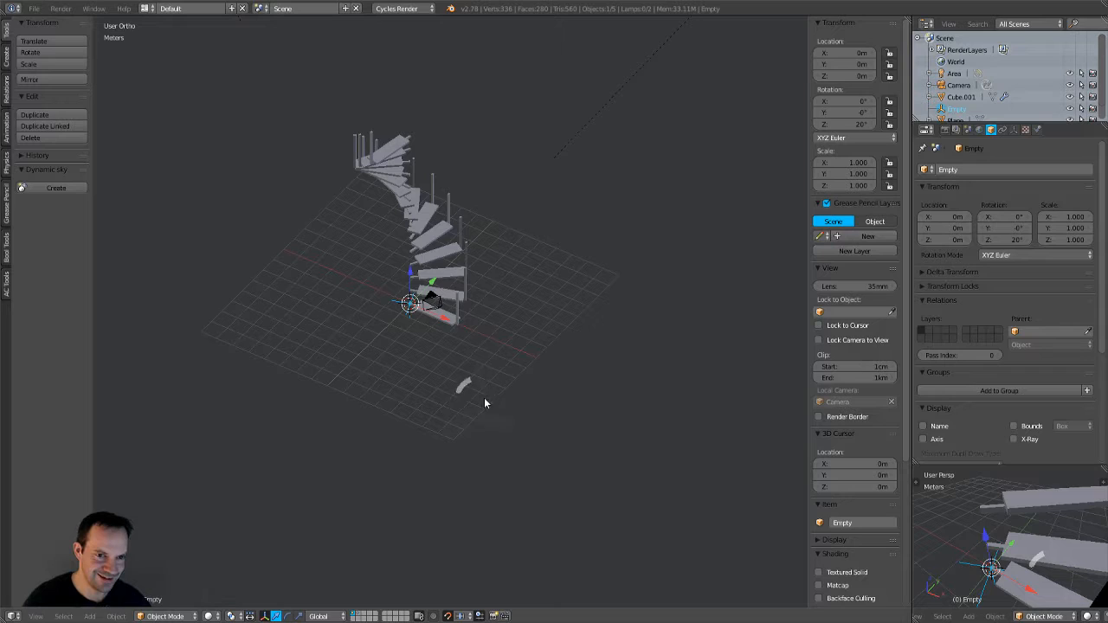
right_click(439, 322)
middle_drag(468, 368, 514, 344)
click(956, 109)
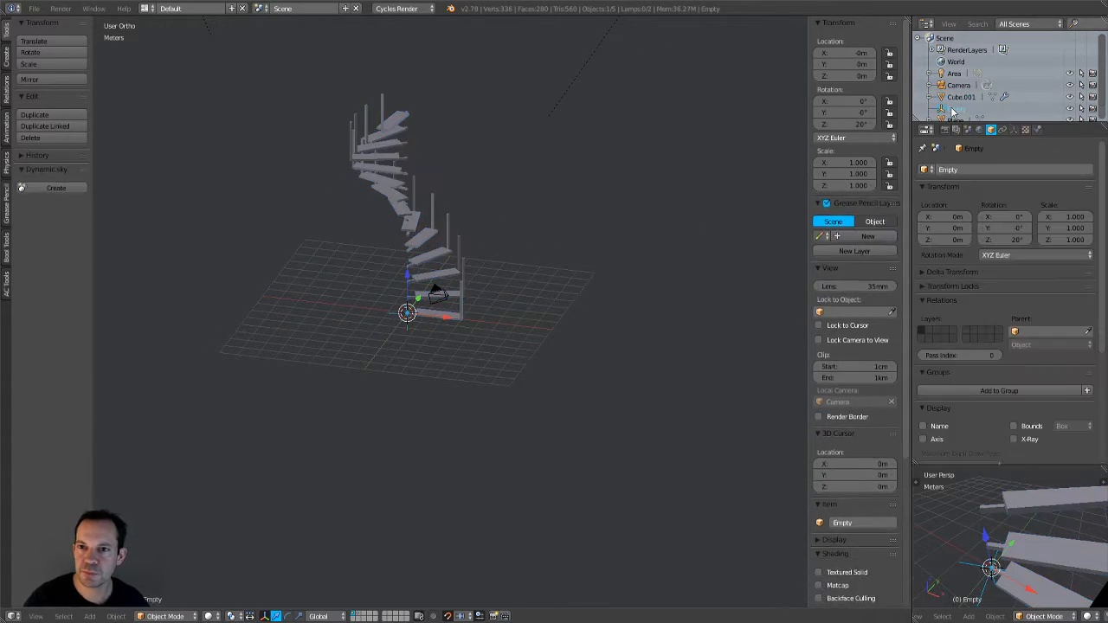
key(KP_1)
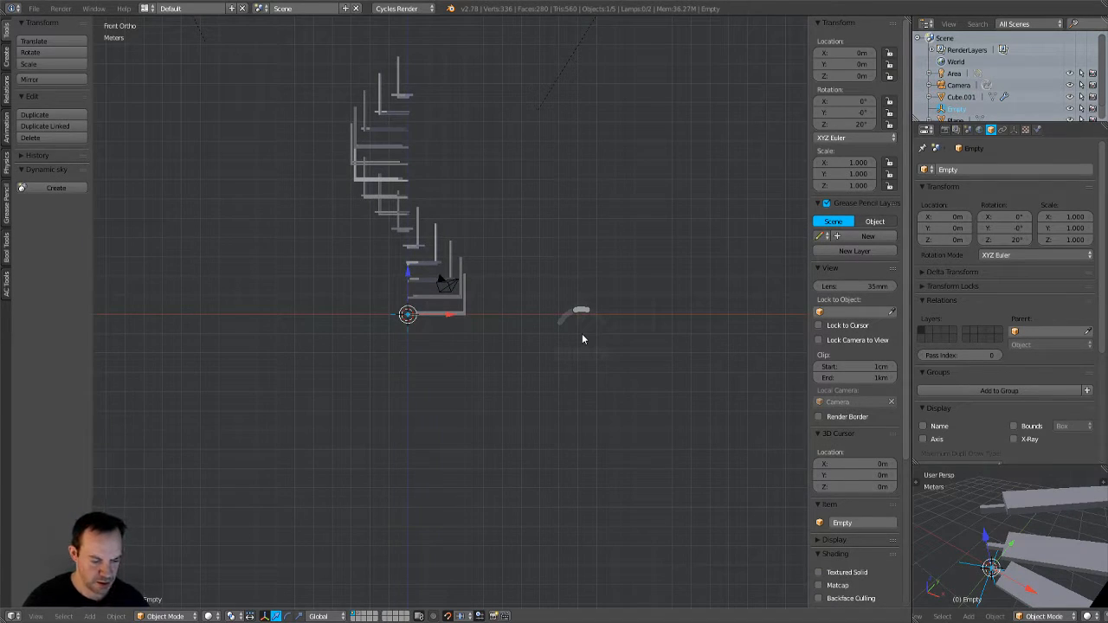
Step: Save the scene as stairs.blend in the Blender project folder
key(ctrl+s)
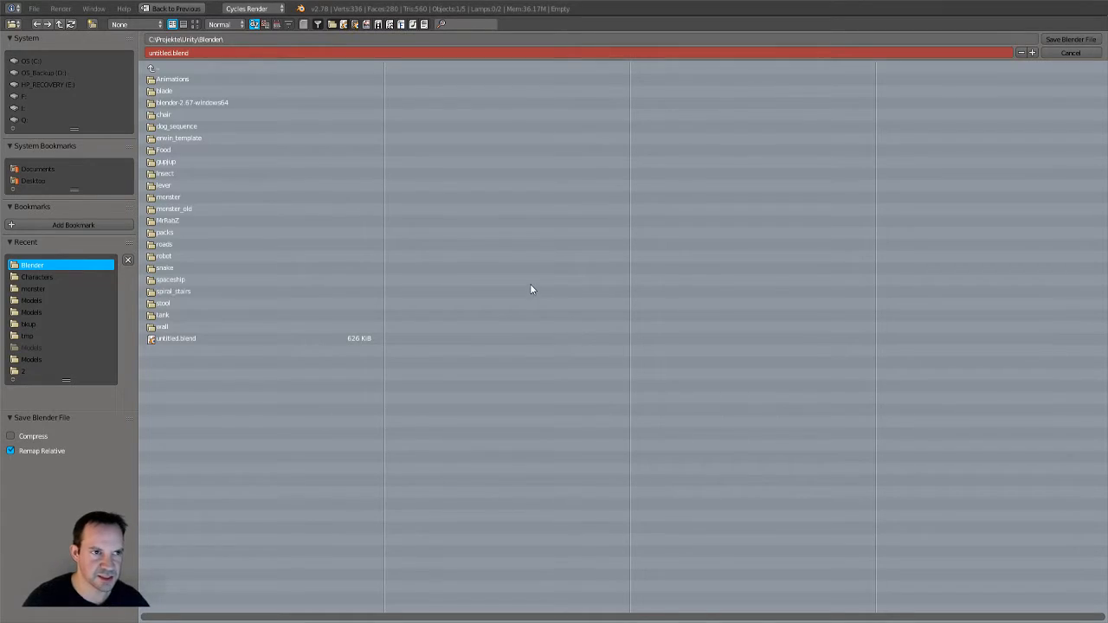
click(173, 53)
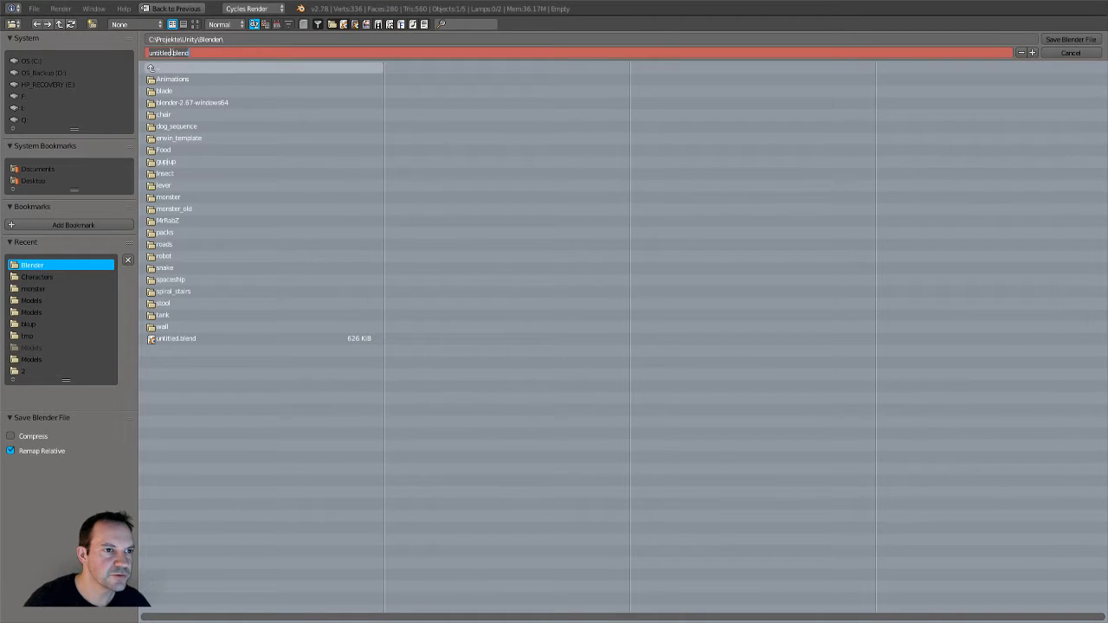
text(stairs)
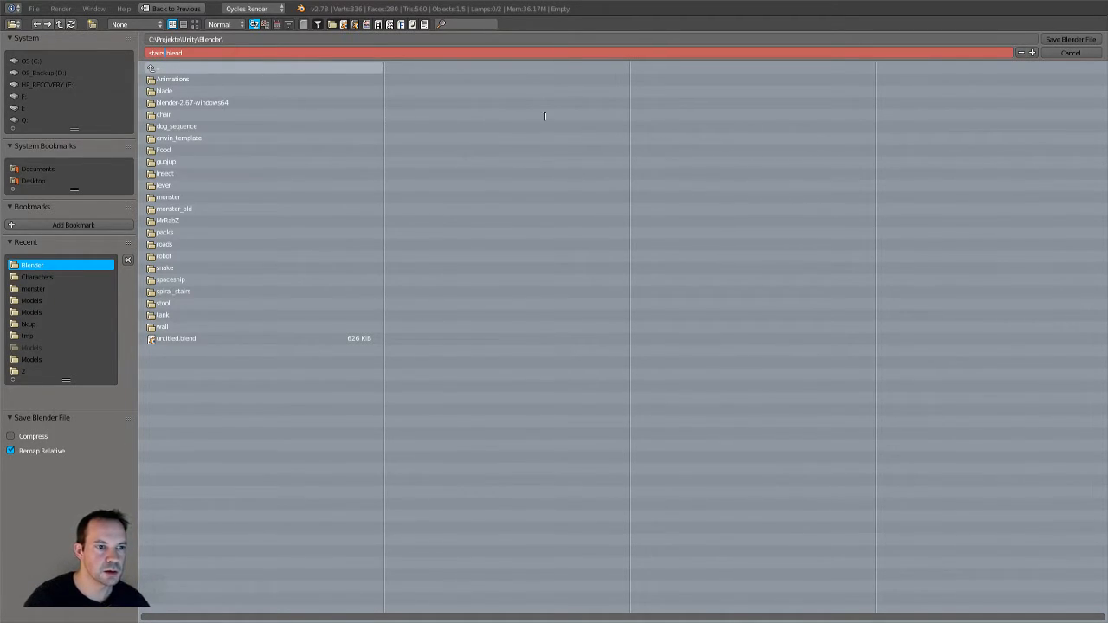
click(1058, 38)
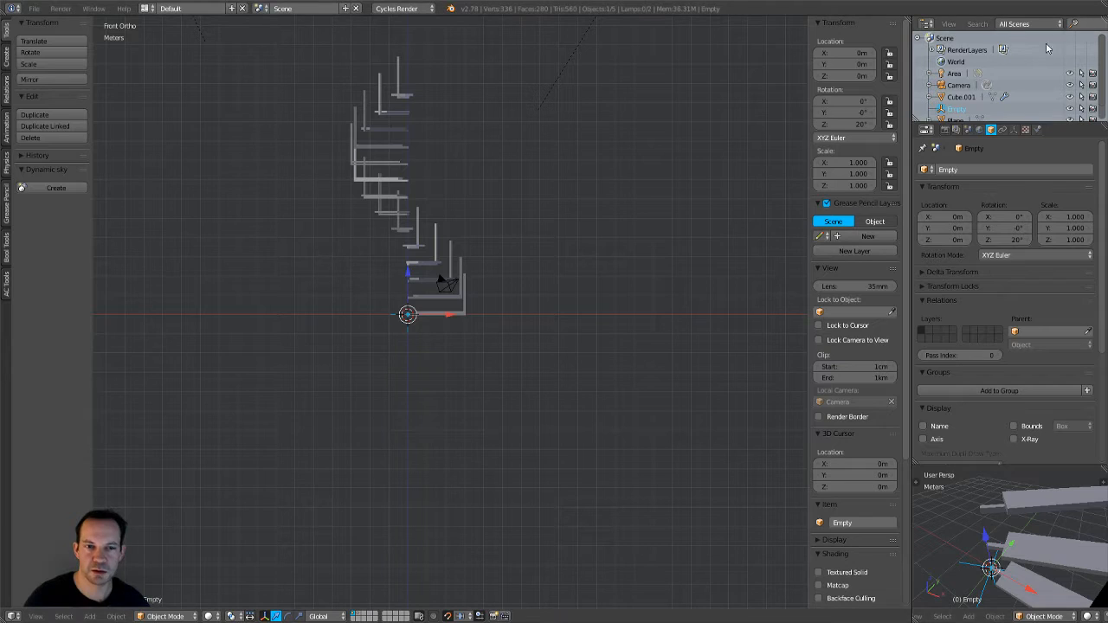
Step: Rotate the Empty a further 10° about the global Z axis
key(KP_1)
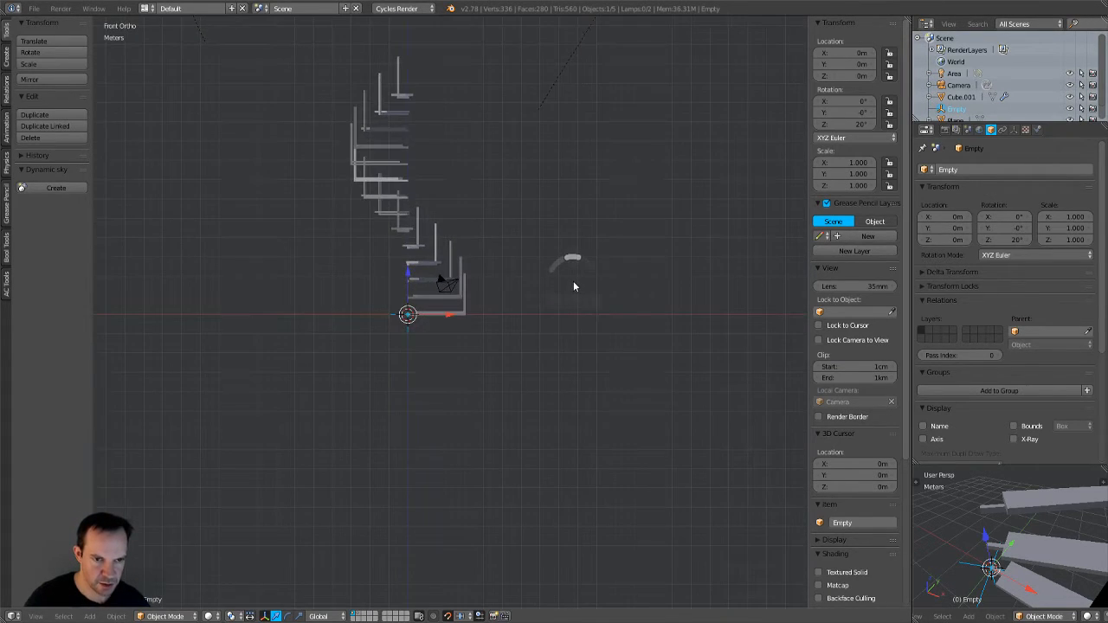
key(r)
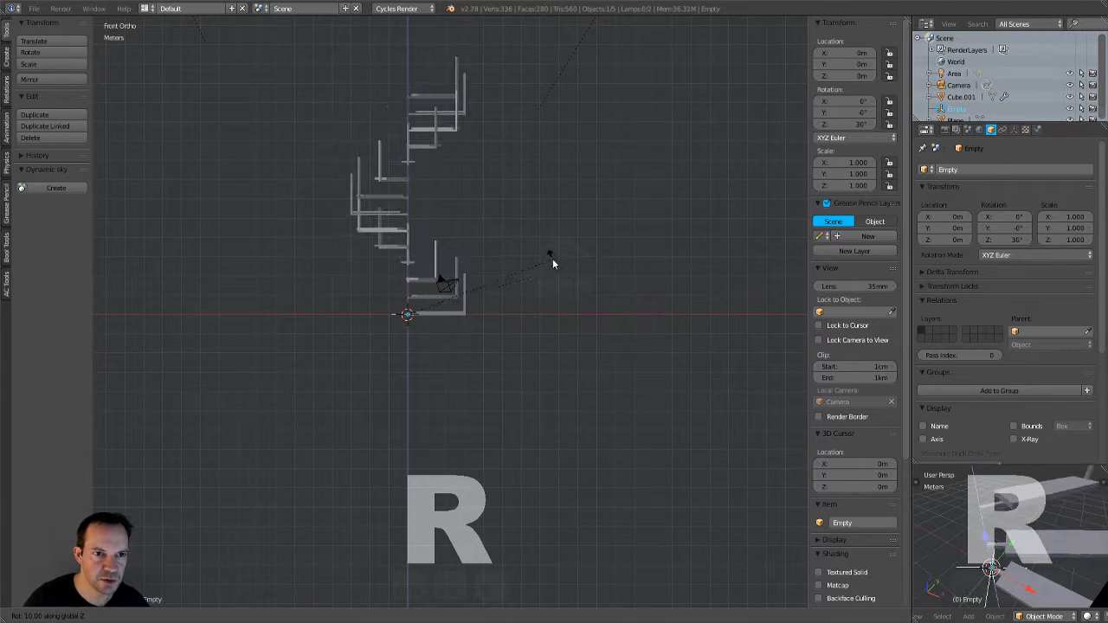
click(552, 258)
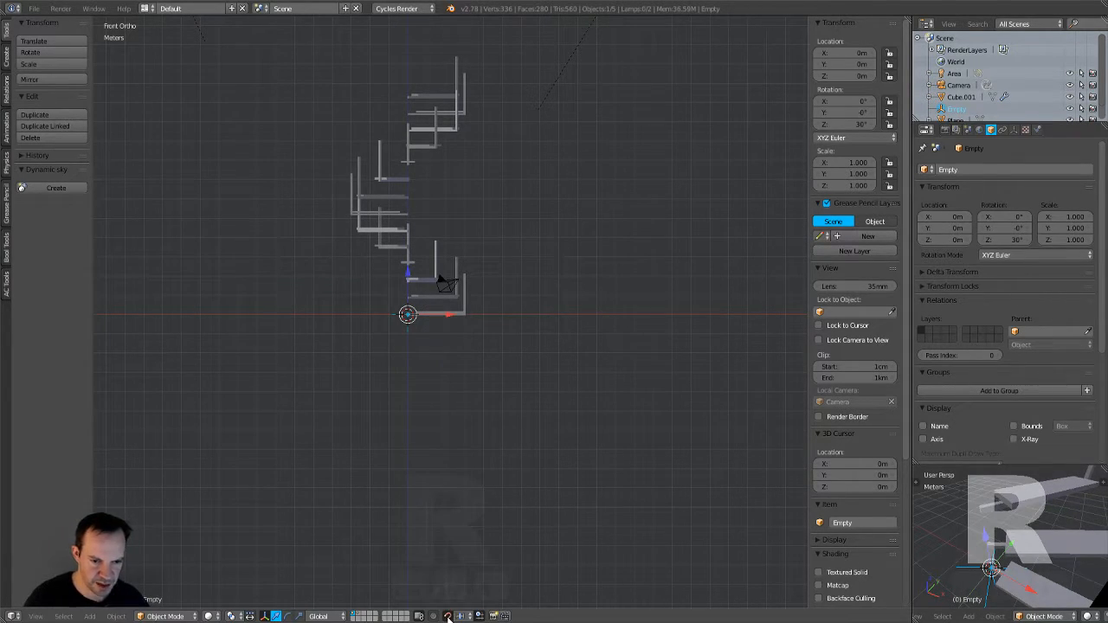
Step: Fine-tune the Empty's rotation freely about the global Z axis to about 34.6°
middle_drag(494, 525, 476, 388)
key(r)
key(z)
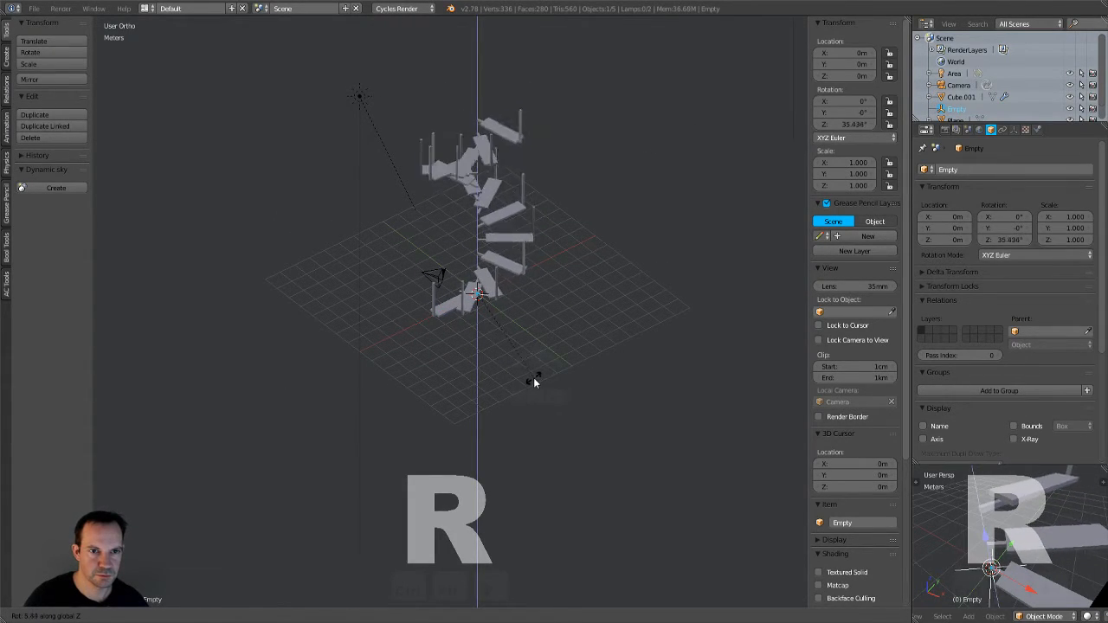
click(534, 383)
key(ctrl+KP_1)
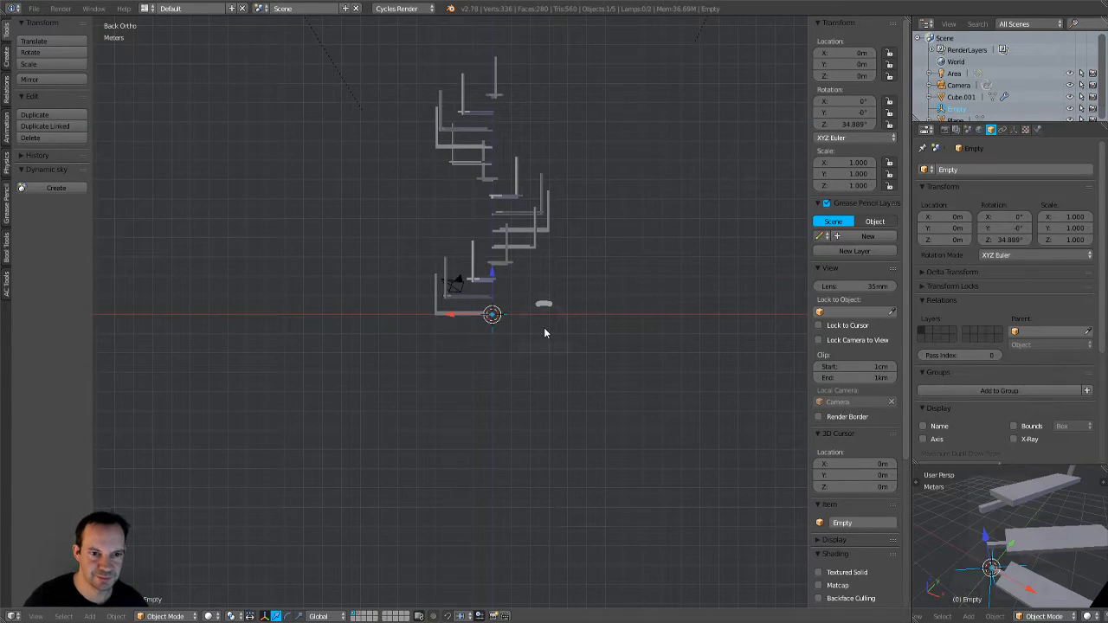
key(r)
key(z)
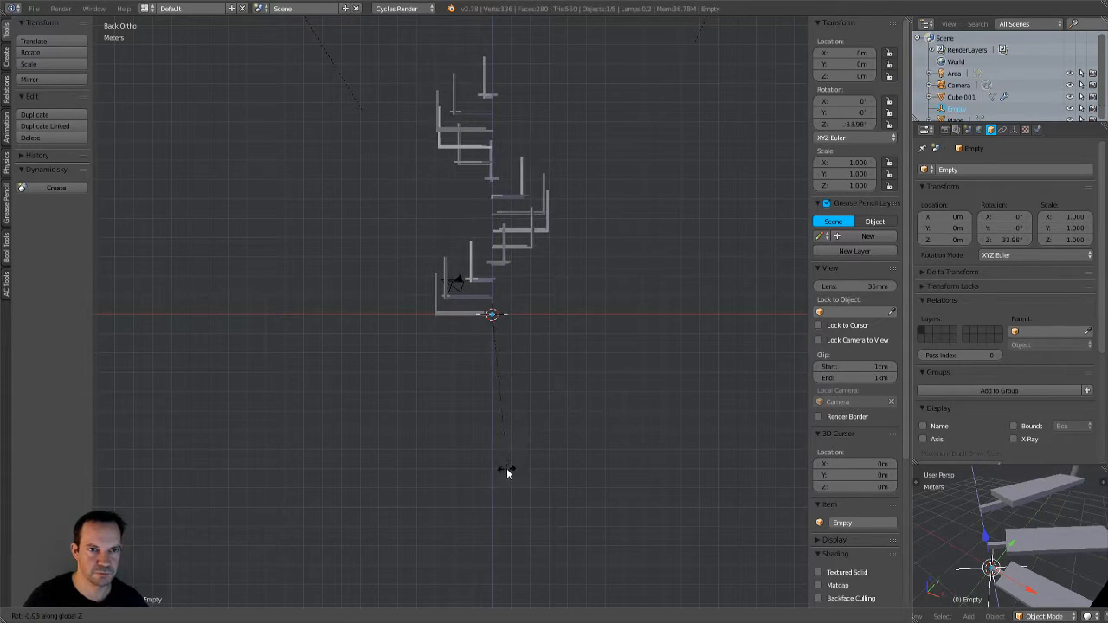
click(452, 507)
middle_drag(457, 435, 606, 354)
scroll(598, 354, up, 5)
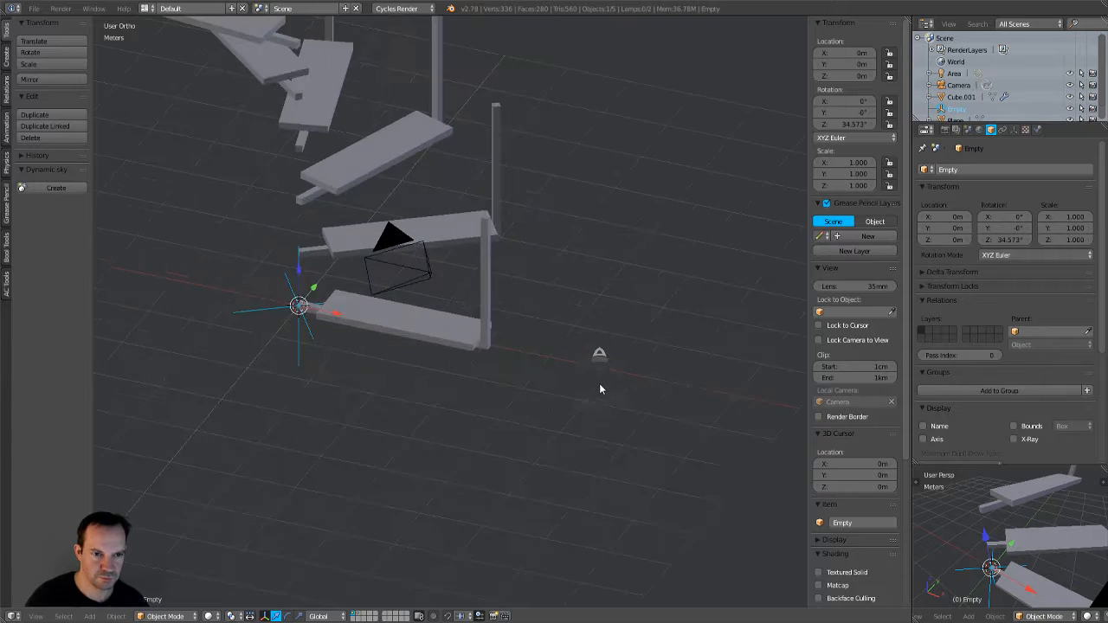
key(KP_1)
scroll(611, 343, down, 3)
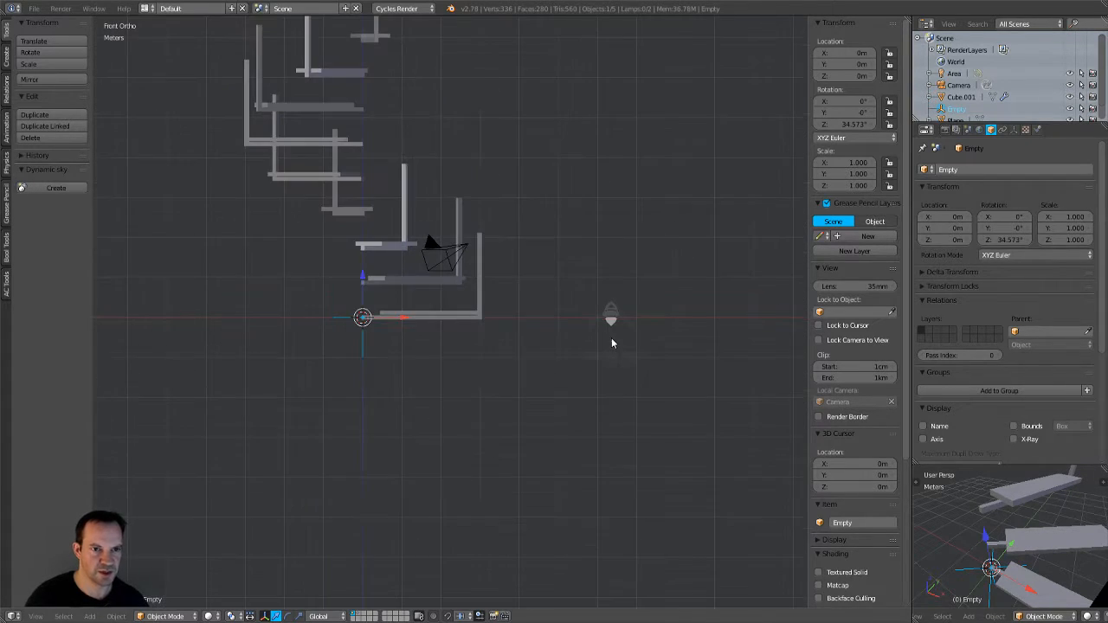
middle_drag(629, 308, 562, 353)
key(KP_1)
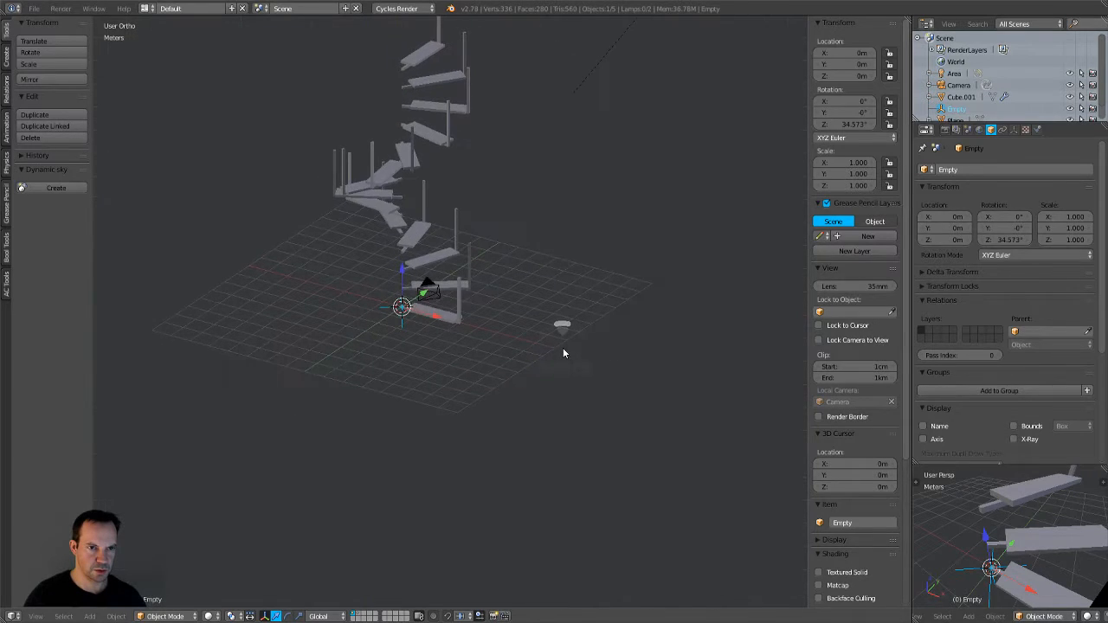
Step: Bevel the selected plank and post-top faces of the step object in Edit Mode with an offset of about 0.017
scroll(563, 351, up, 5)
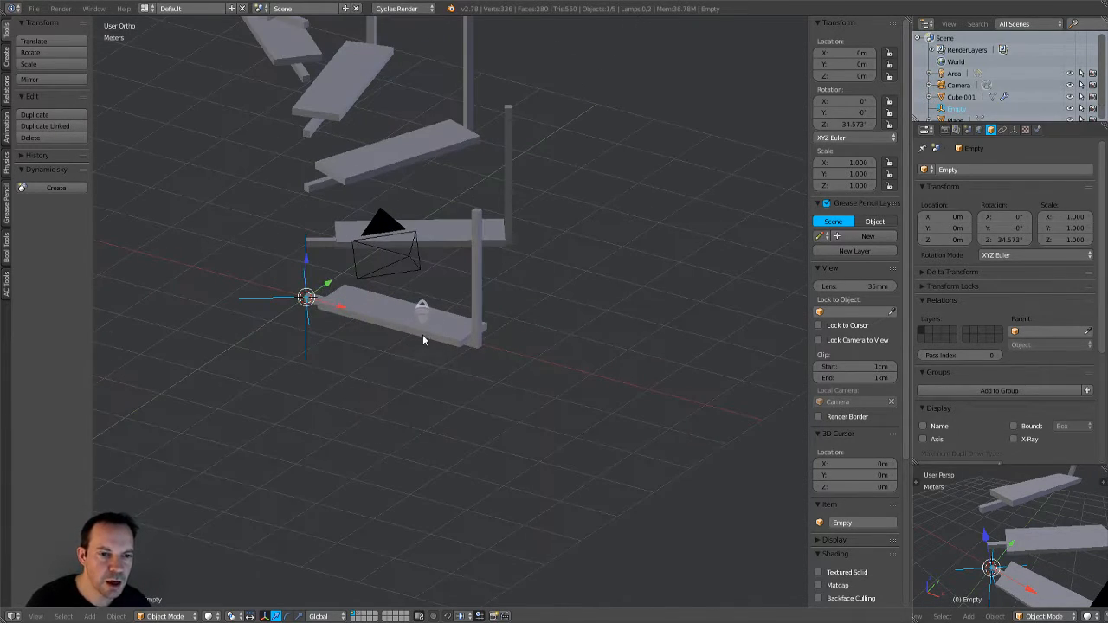
right_click(423, 336)
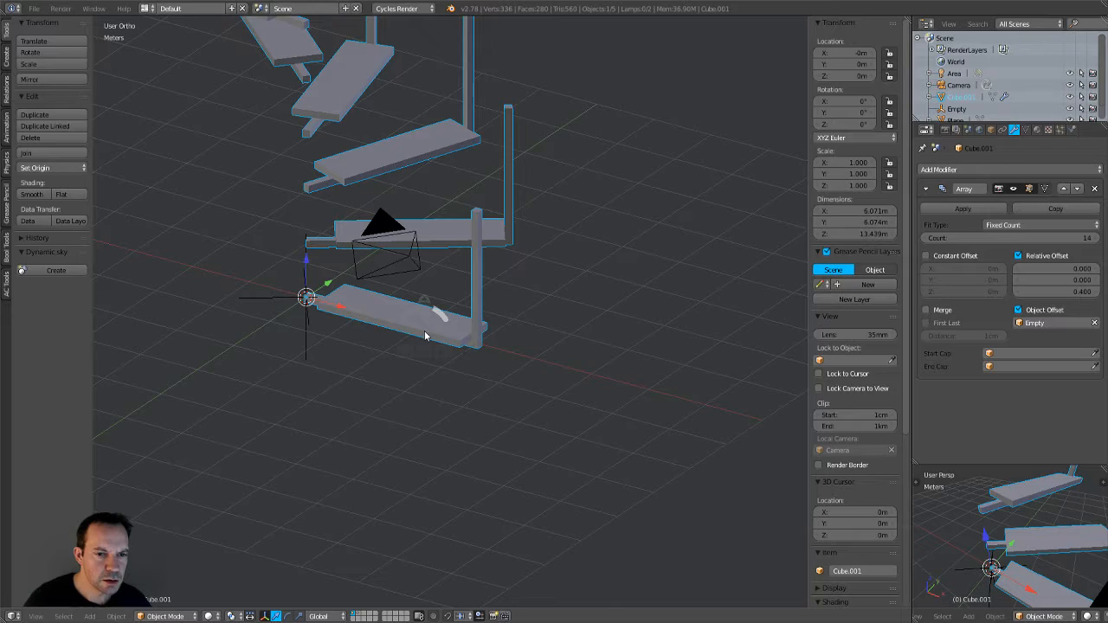
key(Tab)
click(506, 331)
mouse_move(505, 331)
middle_down()
mouse_move(499, 322)
mouse_move(507, 336)
middle_up()
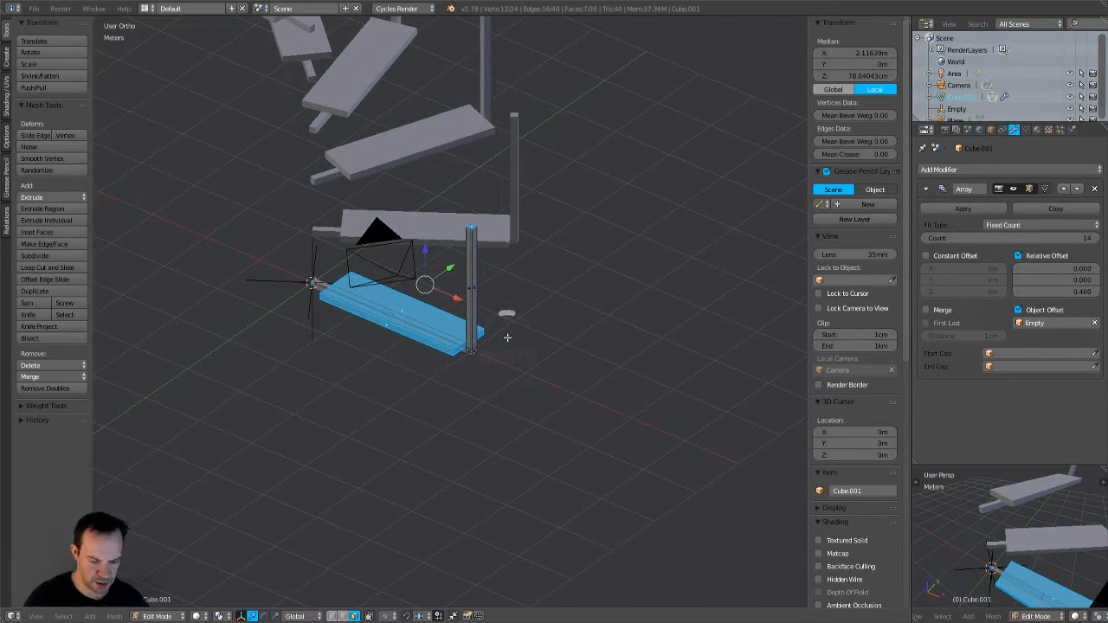
key(ctrl+b)
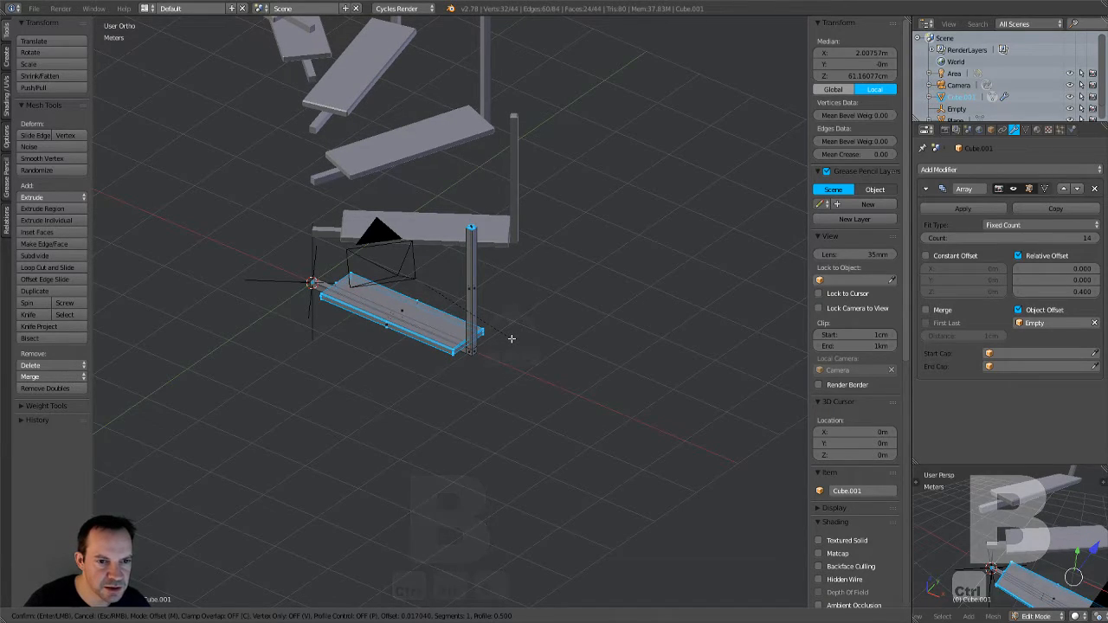
click(511, 338)
Step: Return the step object to Object Mode and set its shading to Smooth
middle_drag(511, 338, 497, 358)
scroll(496, 358, up, 2)
key(Tab)
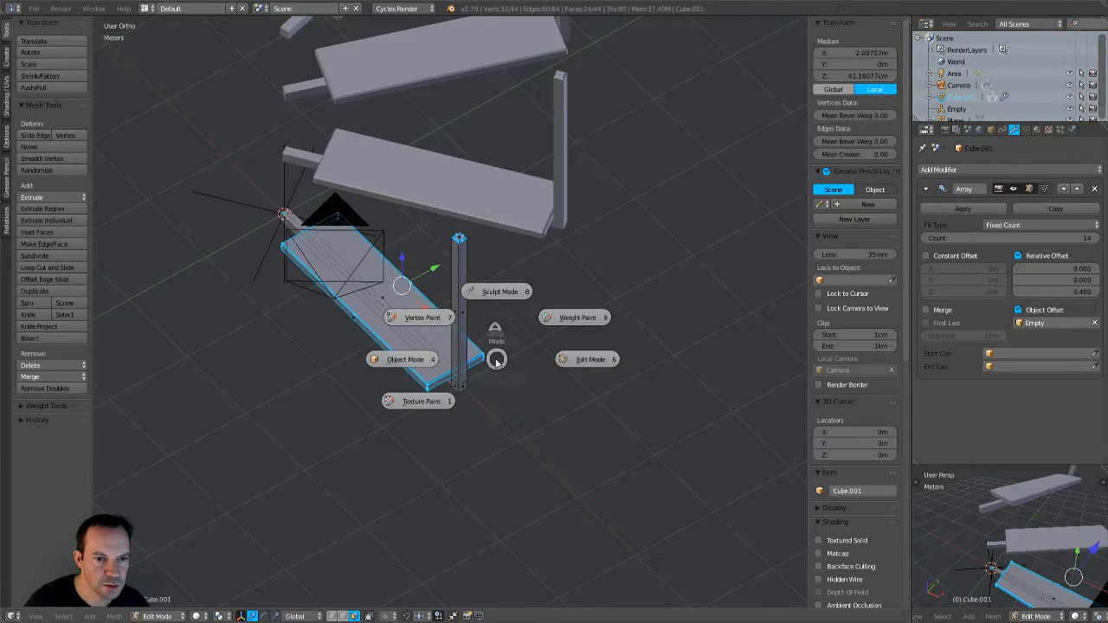
click(424, 360)
middle_drag(426, 360, 459, 339)
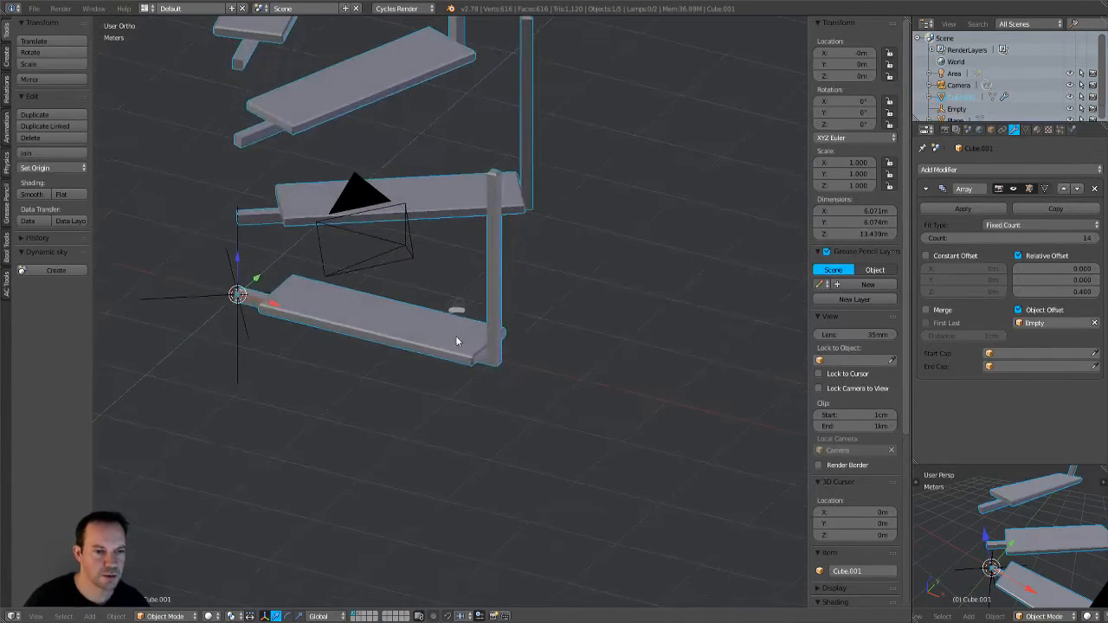
click(31, 194)
middle_drag(244, 270, 328, 360)
key(KP_1)
scroll(351, 269, down, 5)
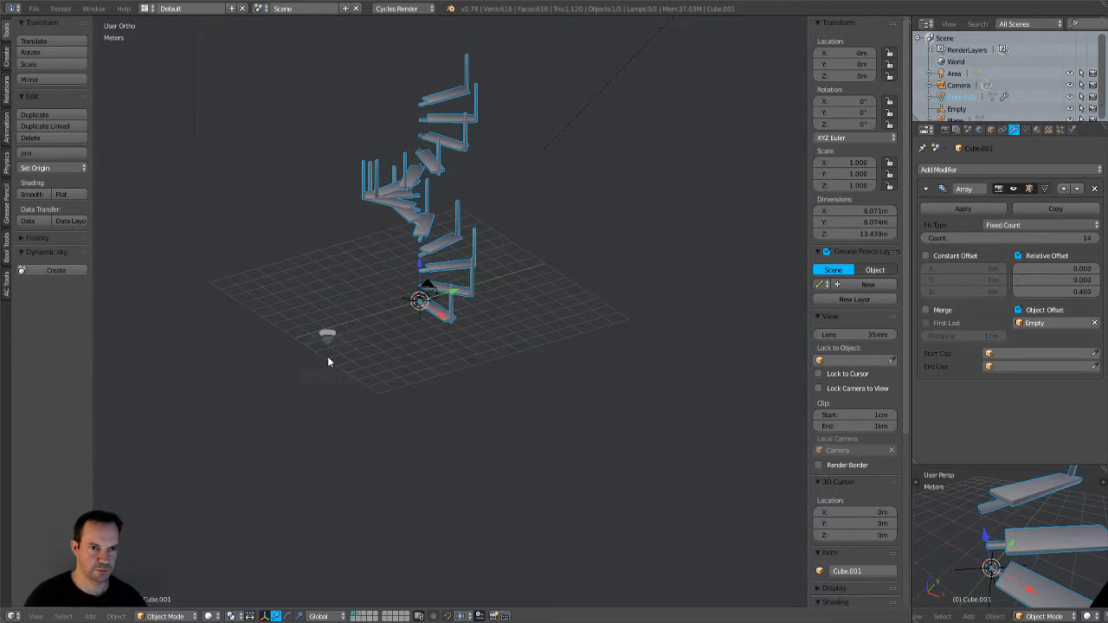
Step: Select the Empty together with the step object and raise both about 92 cm along the Z axis
key(KP_1)
scroll(370, 349, up, 2)
scroll(370, 348, up, 1)
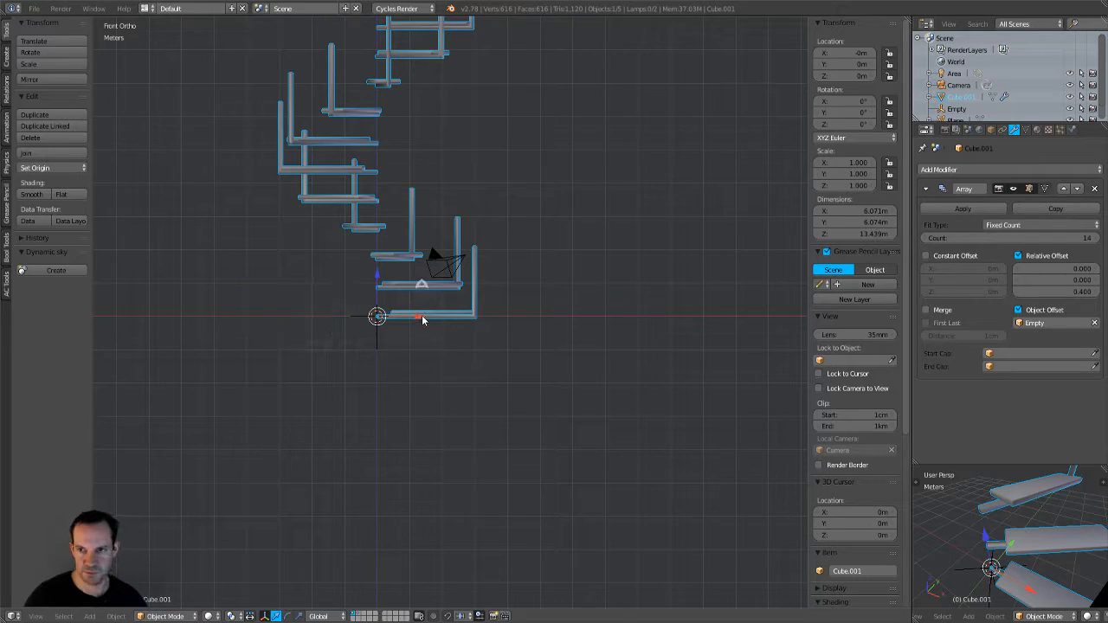
click(956, 109)
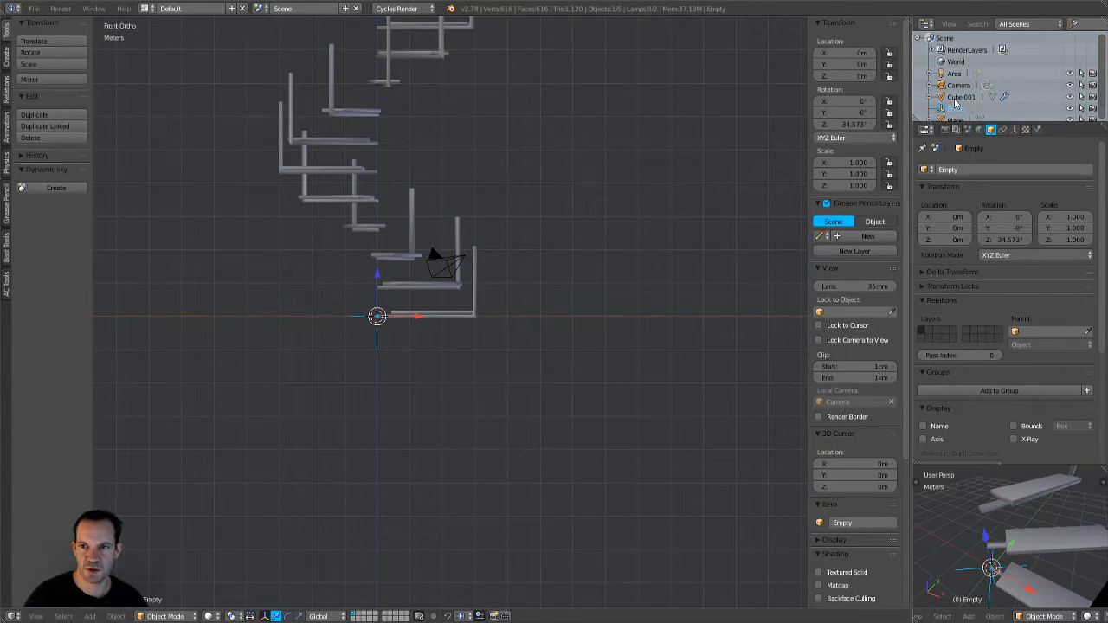
click(957, 97)
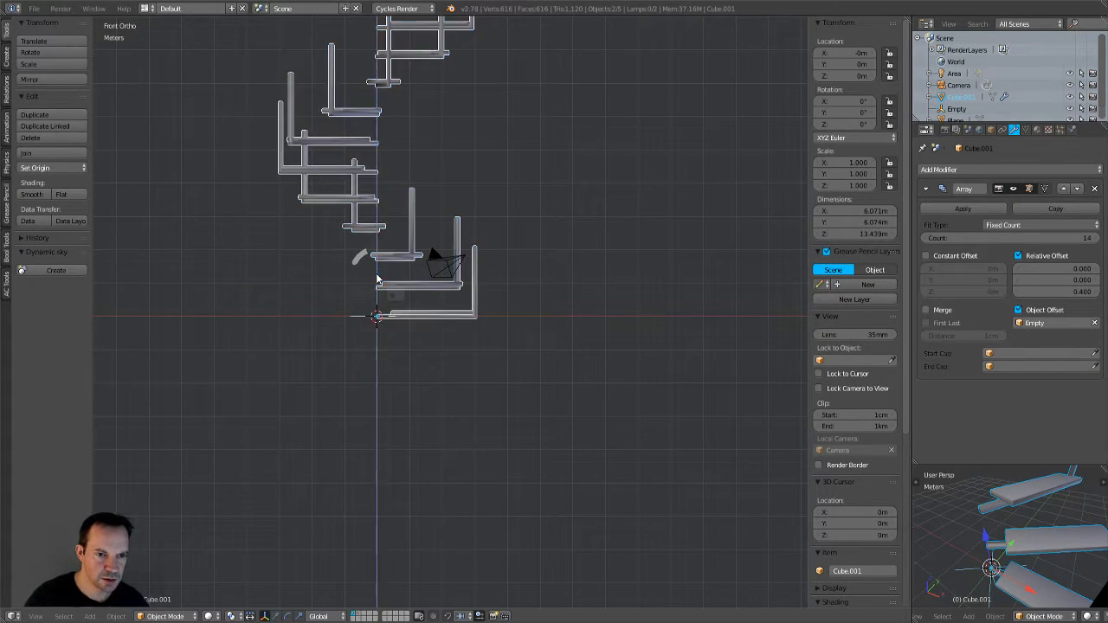
key(g)
key(z)
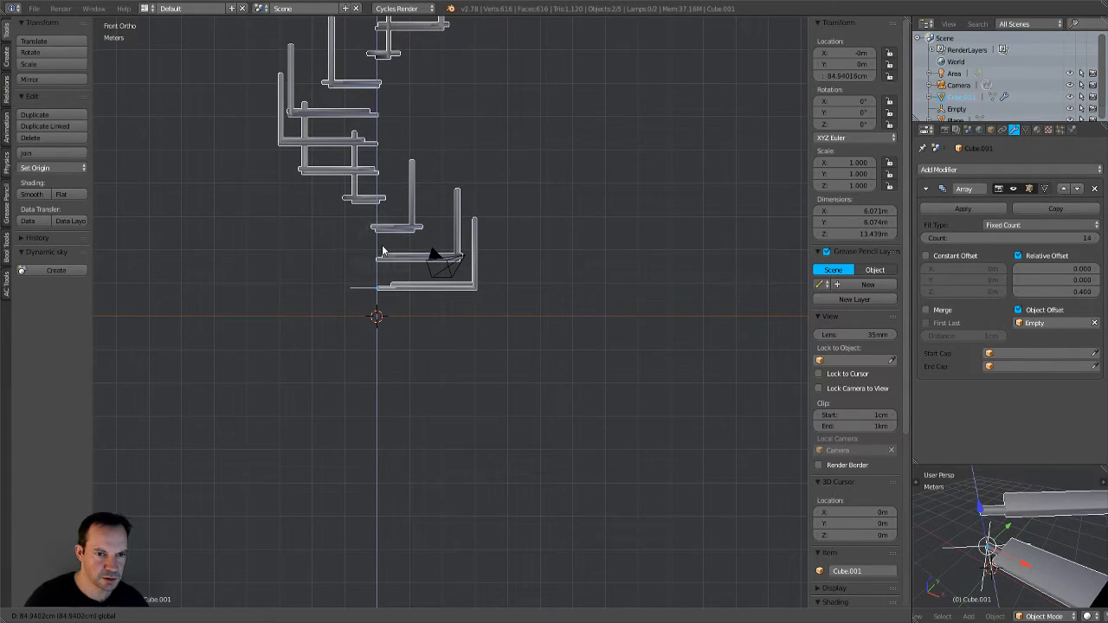
click(434, 253)
middle_drag(435, 253, 499, 309)
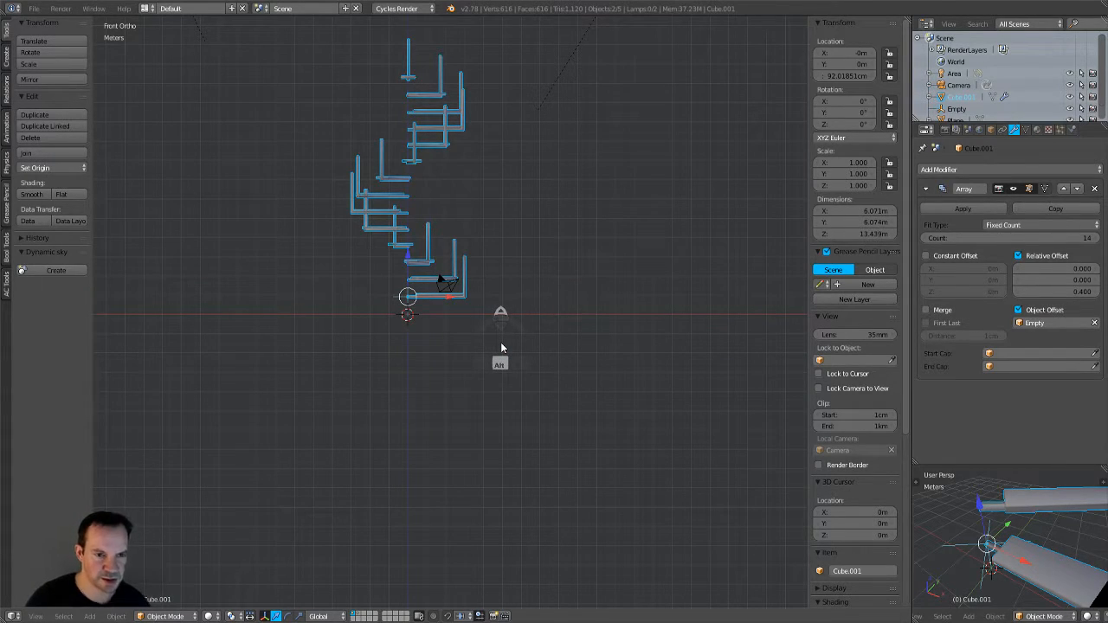
Step: Add a mesh cylinder at the world origin for the staircase's central column
key(shift+a)
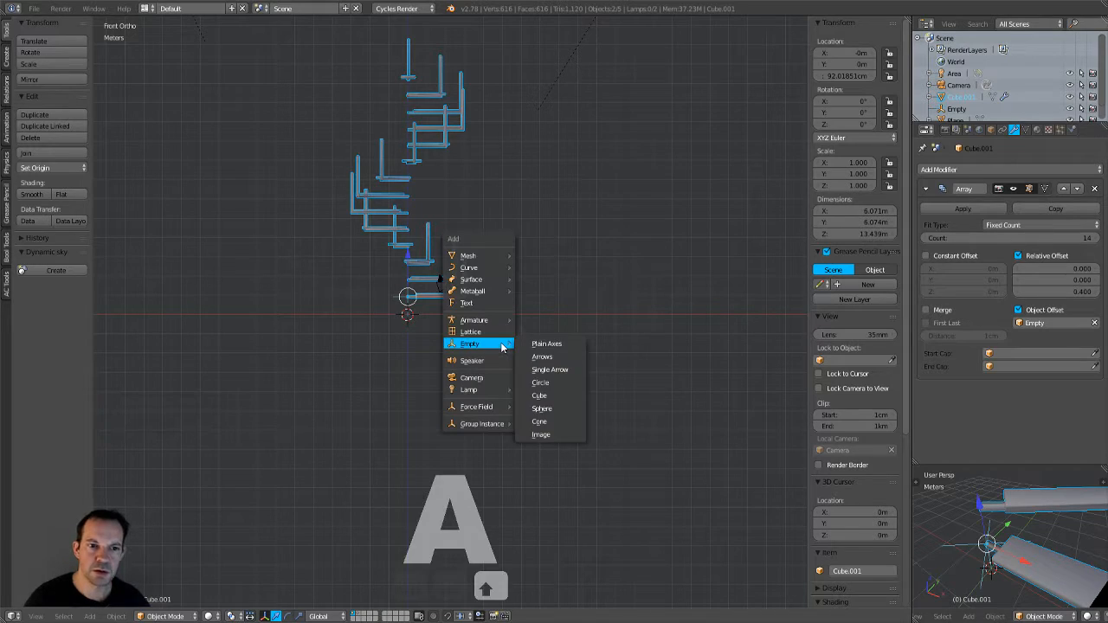
mouse_move(481, 258)
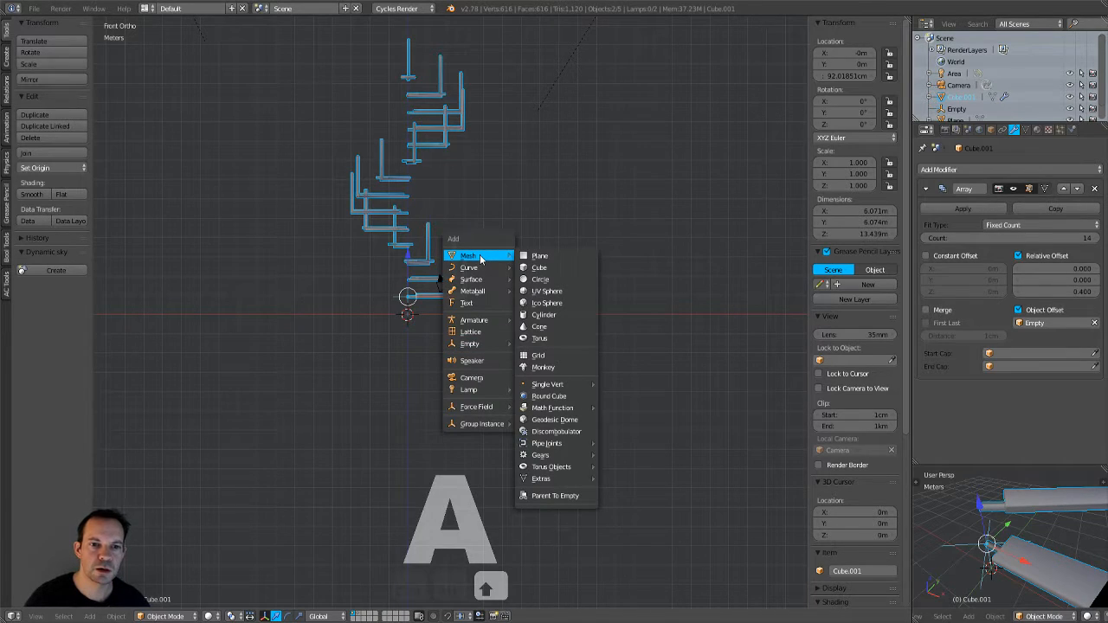
click(545, 315)
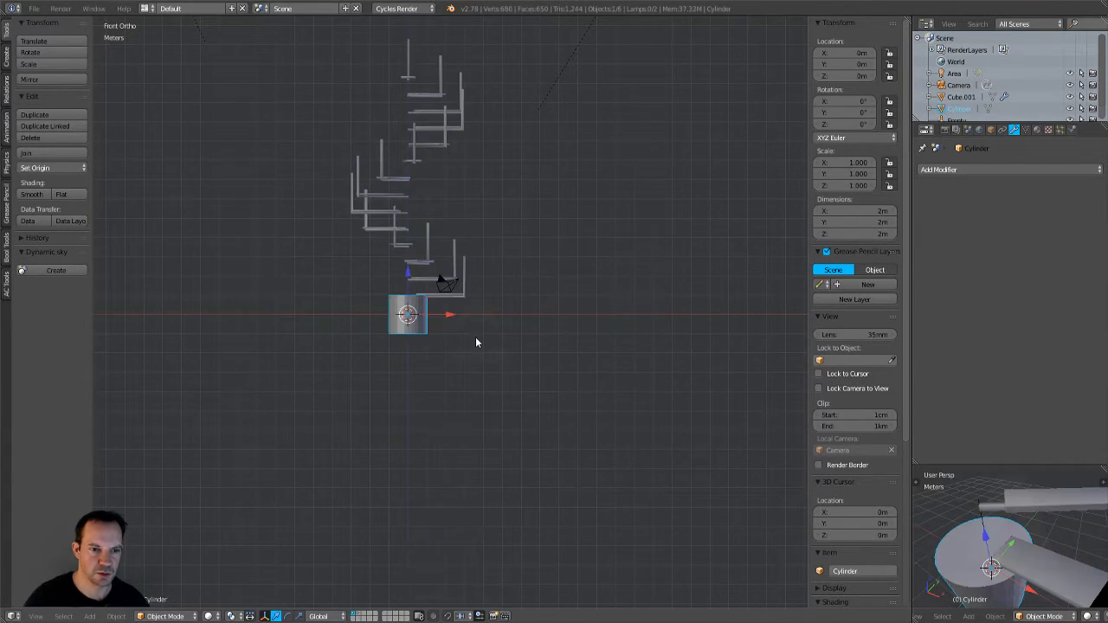
Step: Stretch the cylinder along the Z axis, then scale it uniformly to about 70 cm in diameter and 3.5 m tall
key(s)
key(z)
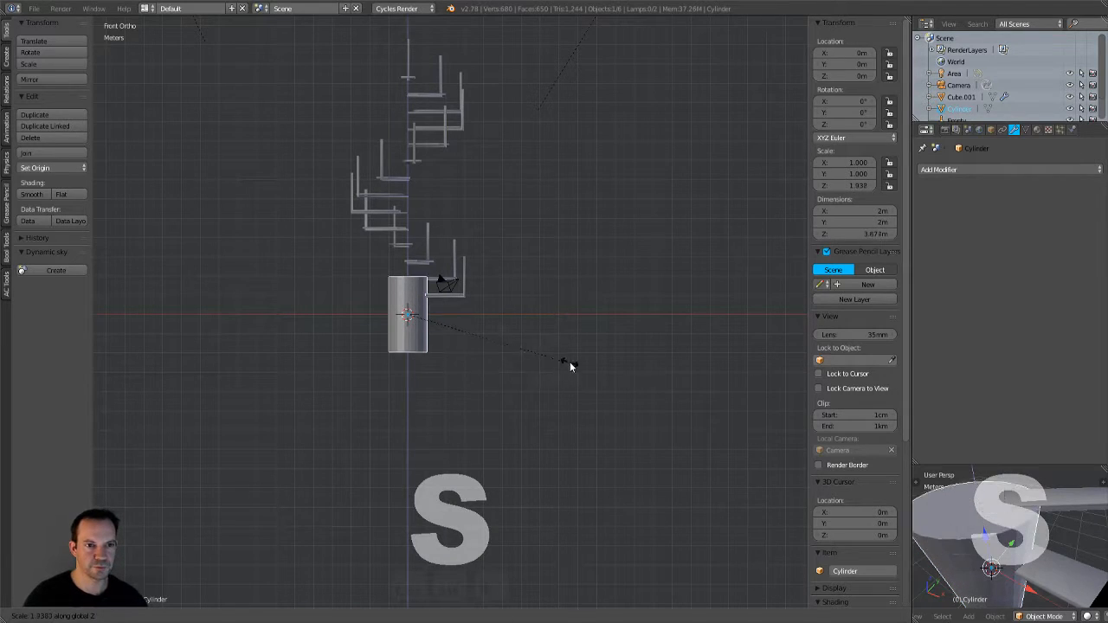
click(788, 494)
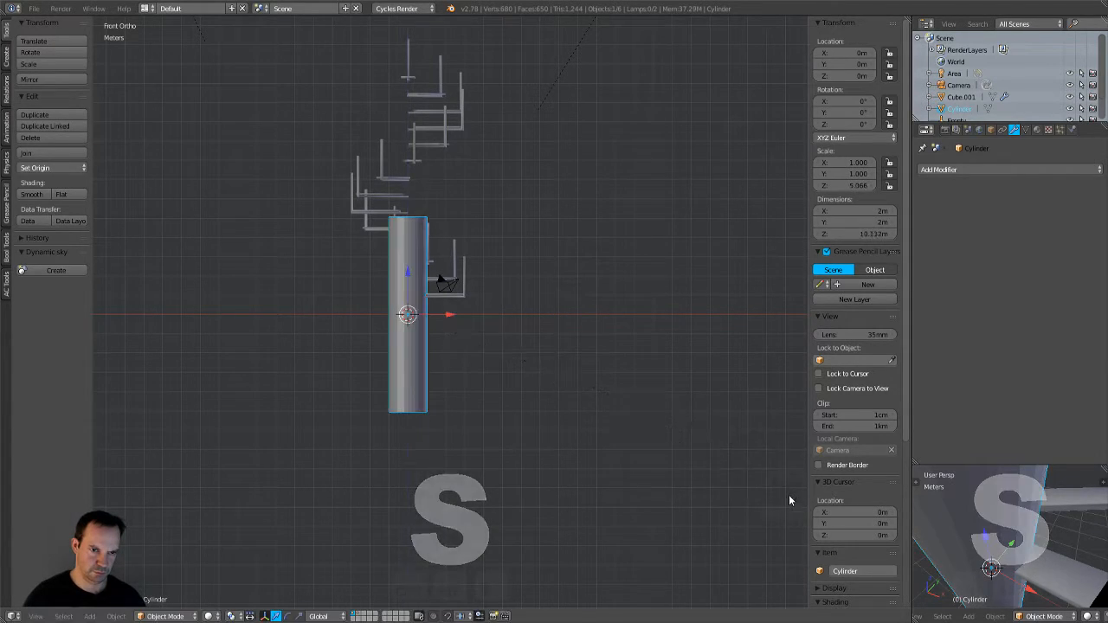
key(s)
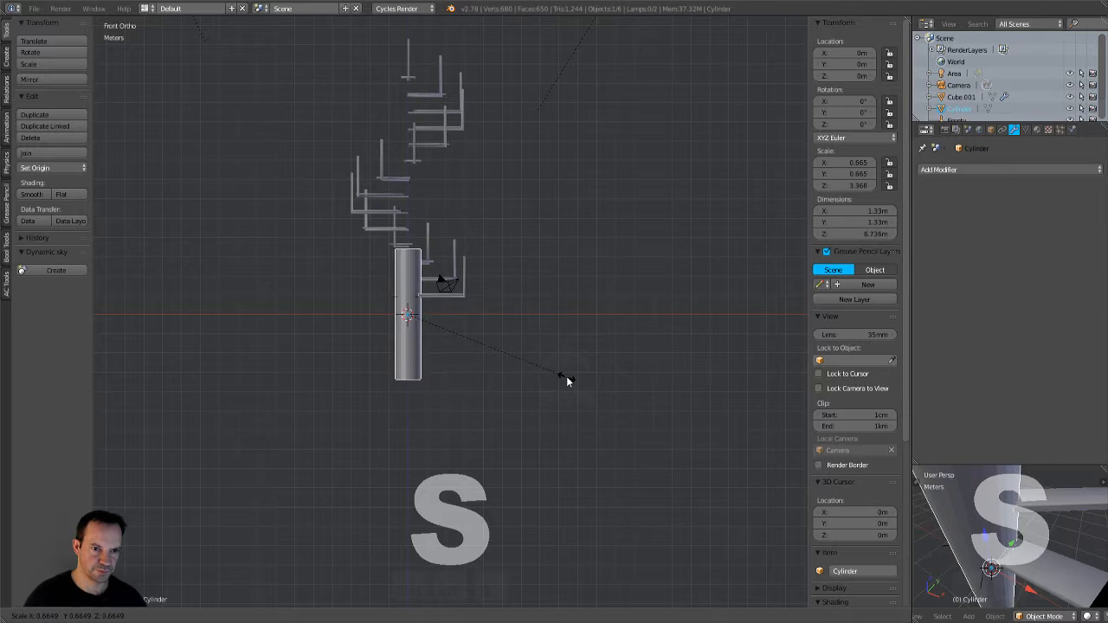
click(482, 368)
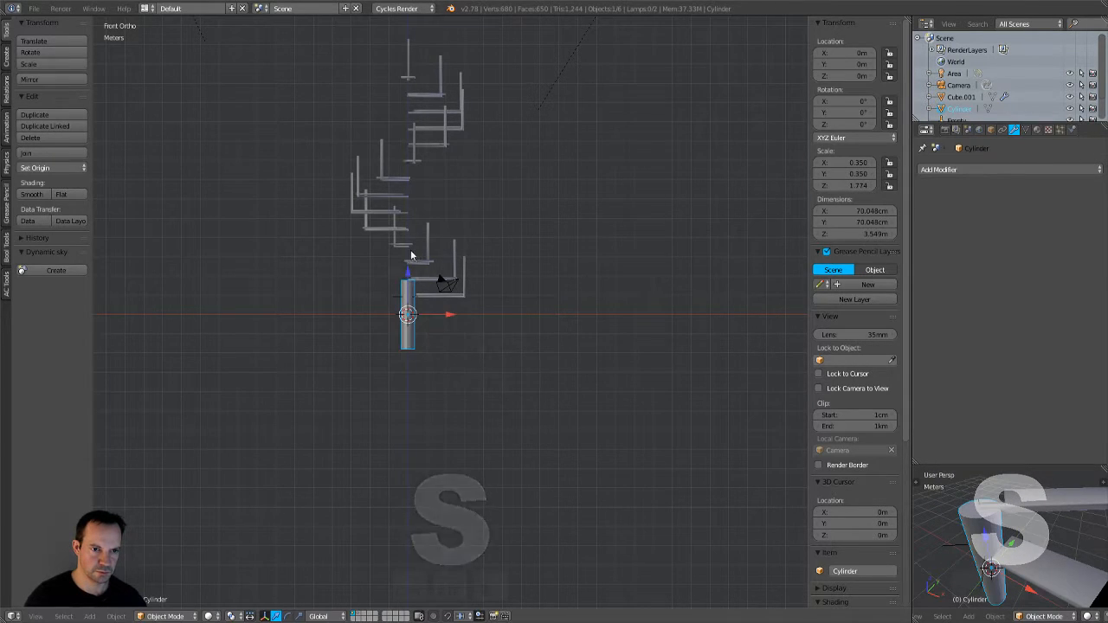
Step: Raise the cylinder about 6.94 m along Z and stretch it vertically to a height of about 13.7 m
drag(406, 276, 430, 142)
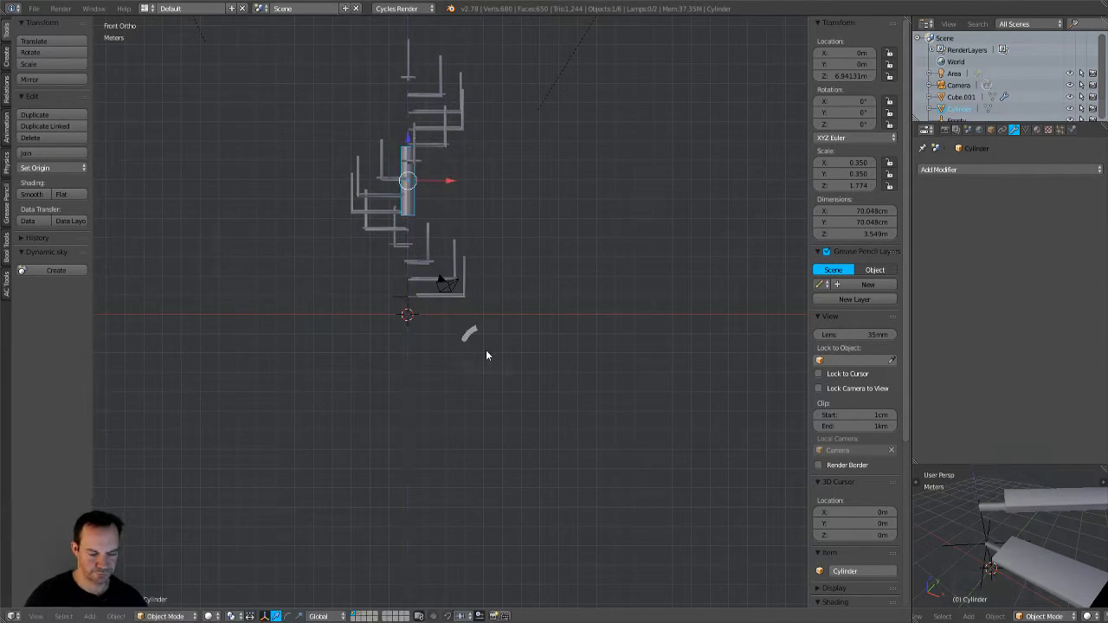
key(s)
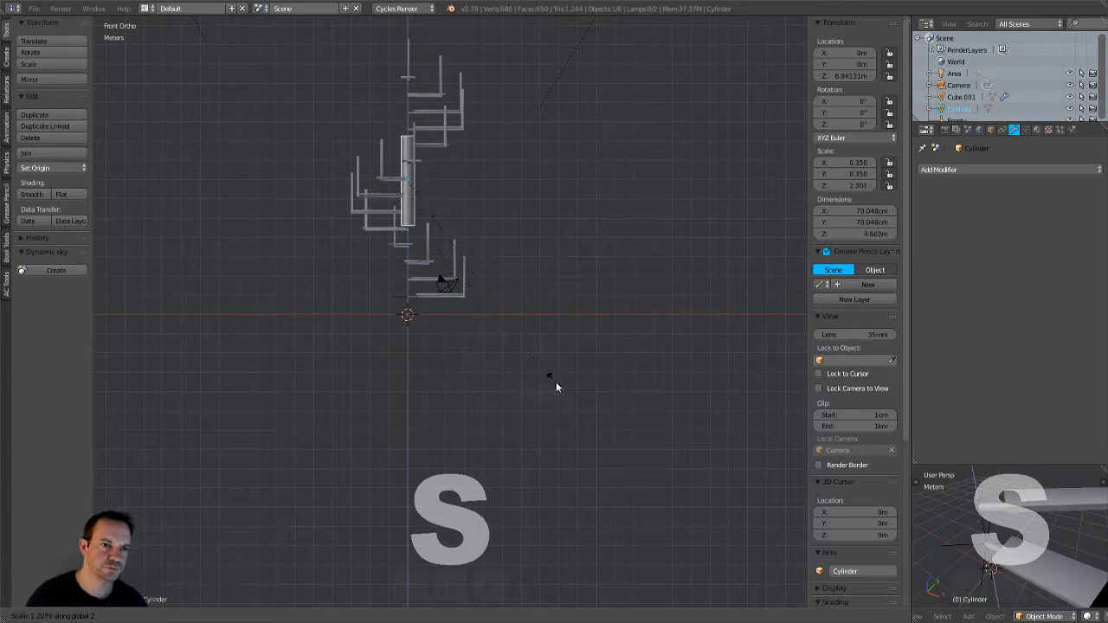
click(772, 557)
key(s)
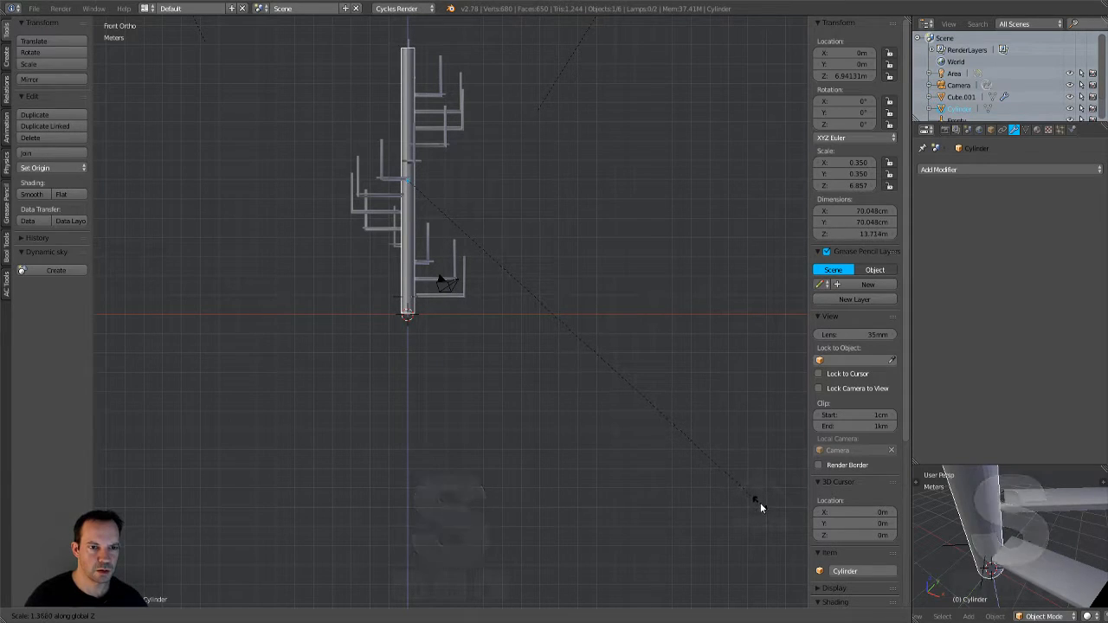
click(756, 495)
Step: Inspect the column's base and its fit with the spiral steps from perspective and front views
middle_drag(756, 499, 453, 306)
scroll(534, 359, up, 5)
scroll(490, 378, up, 4)
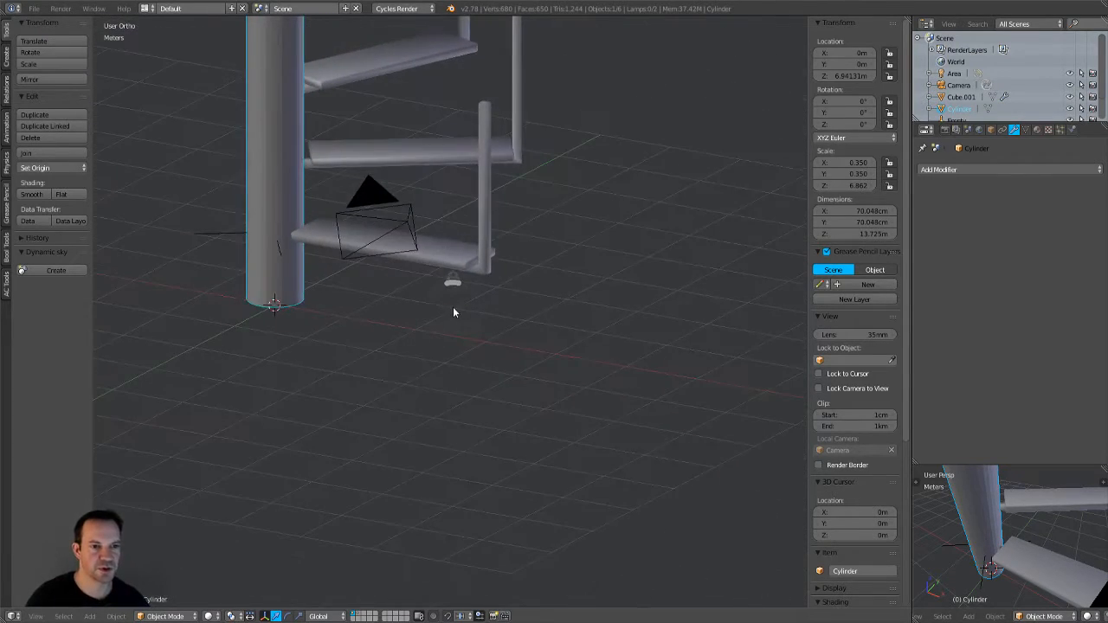
scroll(441, 360, down, 5)
key(KP_1)
shift+middle_drag(585, 304, 580, 427)
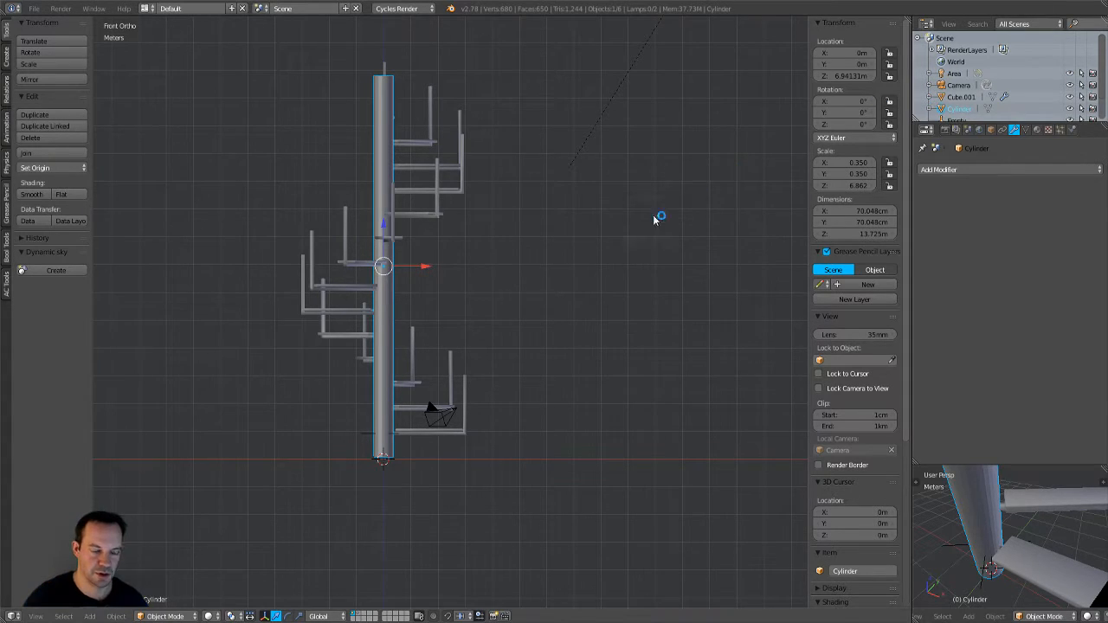
middle_drag(656, 234, 633, 249)
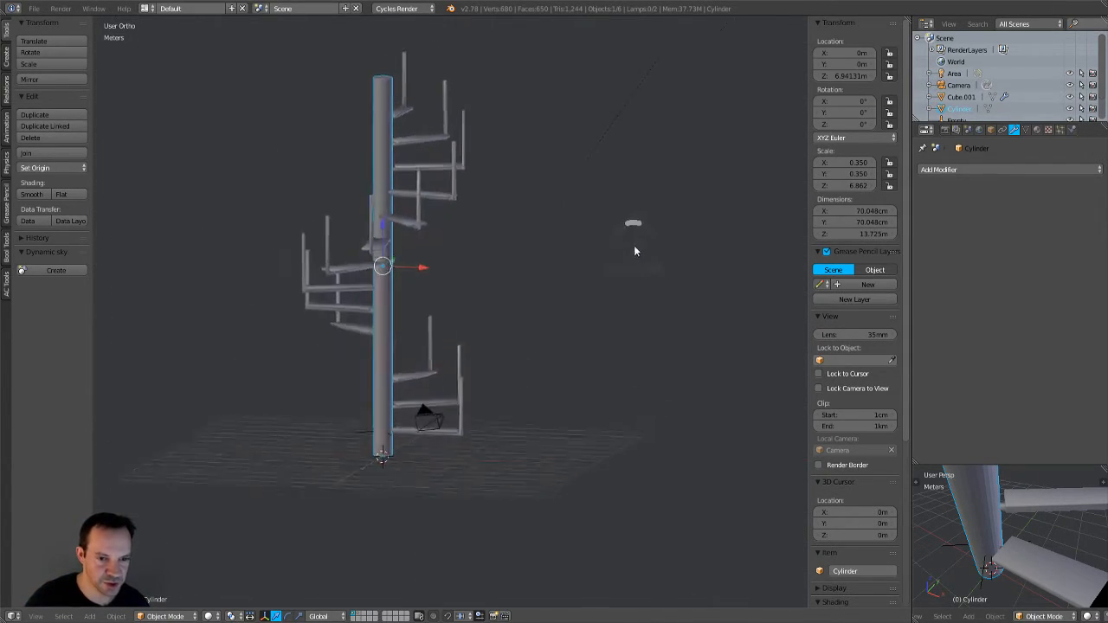
key(KP_1)
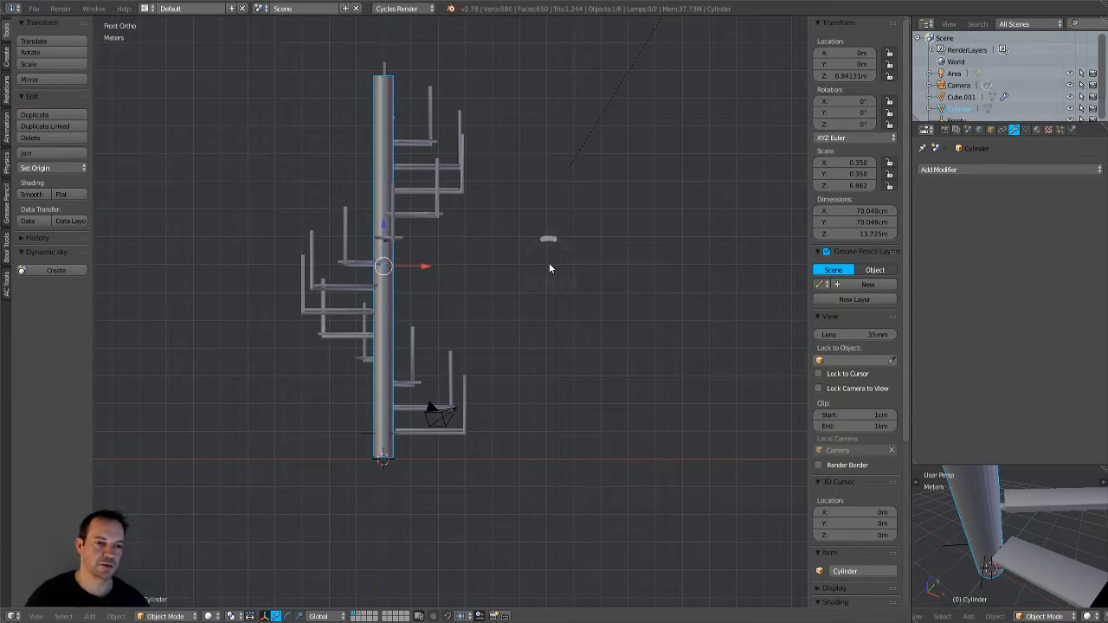
Step: Set the central column's shading to Smooth
click(26, 197)
mouse_move(487, 248)
middle_down()
mouse_move(420, 299)
mouse_move(336, 311)
mouse_move(478, 266)
mouse_move(374, 318)
mouse_move(469, 267)
middle_up()
key(KP_1)
key(KP_1)
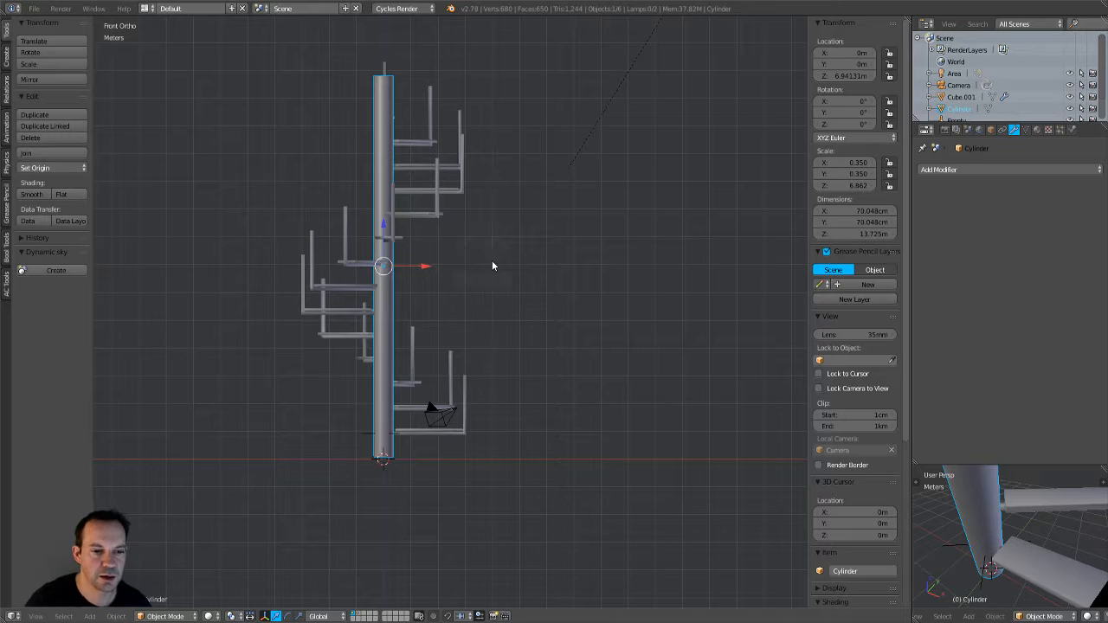
Step: Lower the column along Z to a height location of about 6.87 m so its base meets the ground line
scroll(421, 383, up, 3)
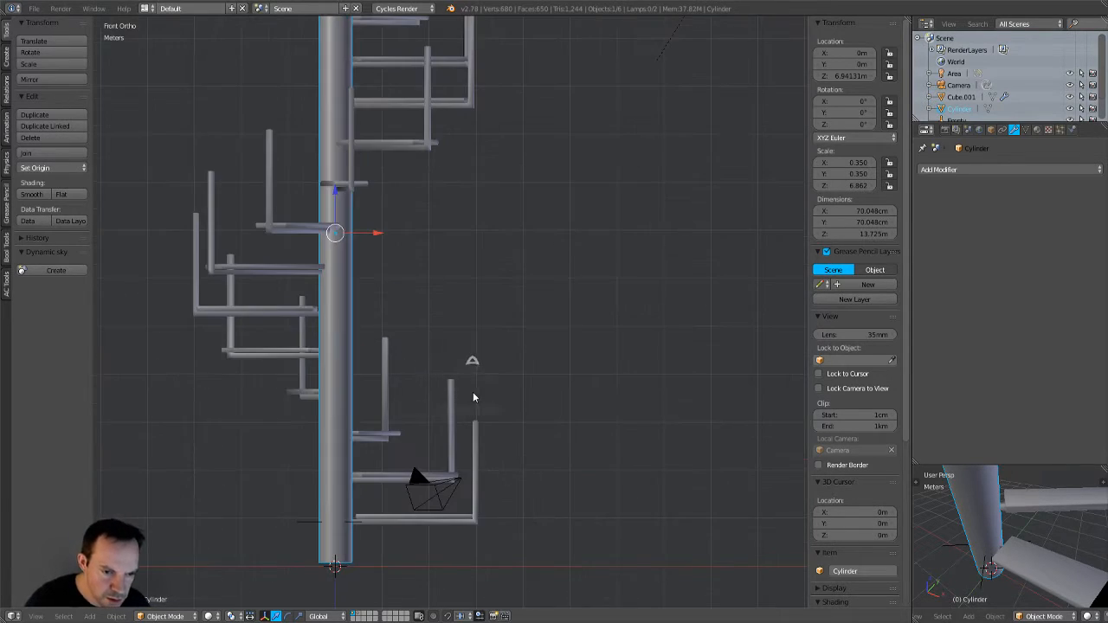
shift+middle_drag(470, 363, 563, 272)
drag(407, 89, 407, 97)
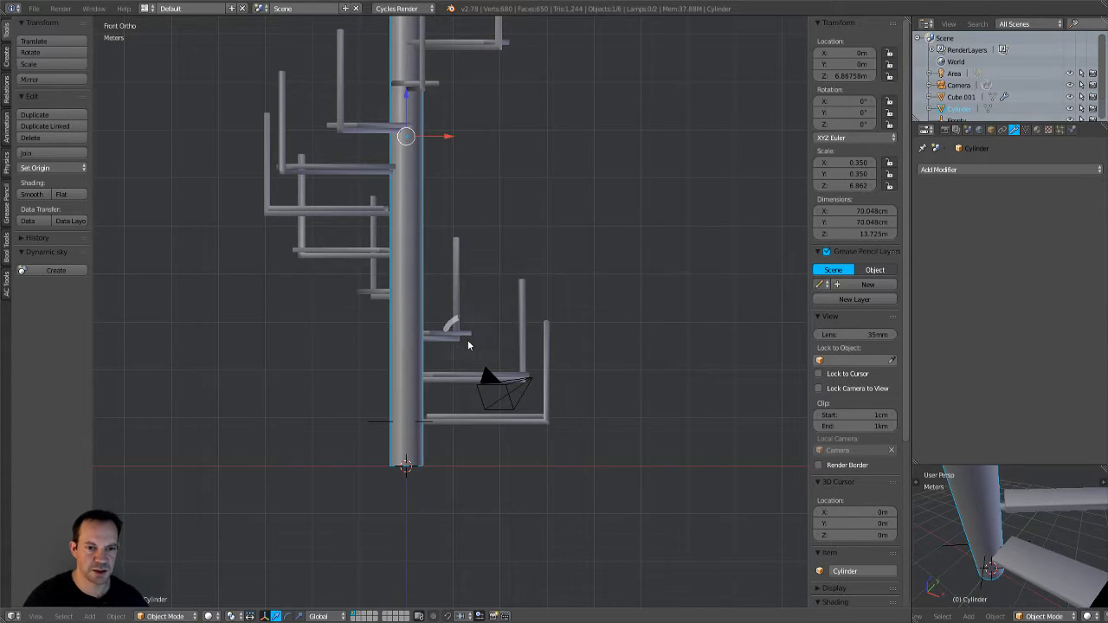
Step: Place the 3D cursor at the top of the lowest step's post
scroll(465, 339, down, 2)
middle_drag(539, 308, 456, 320)
scroll(435, 327, down, 2)
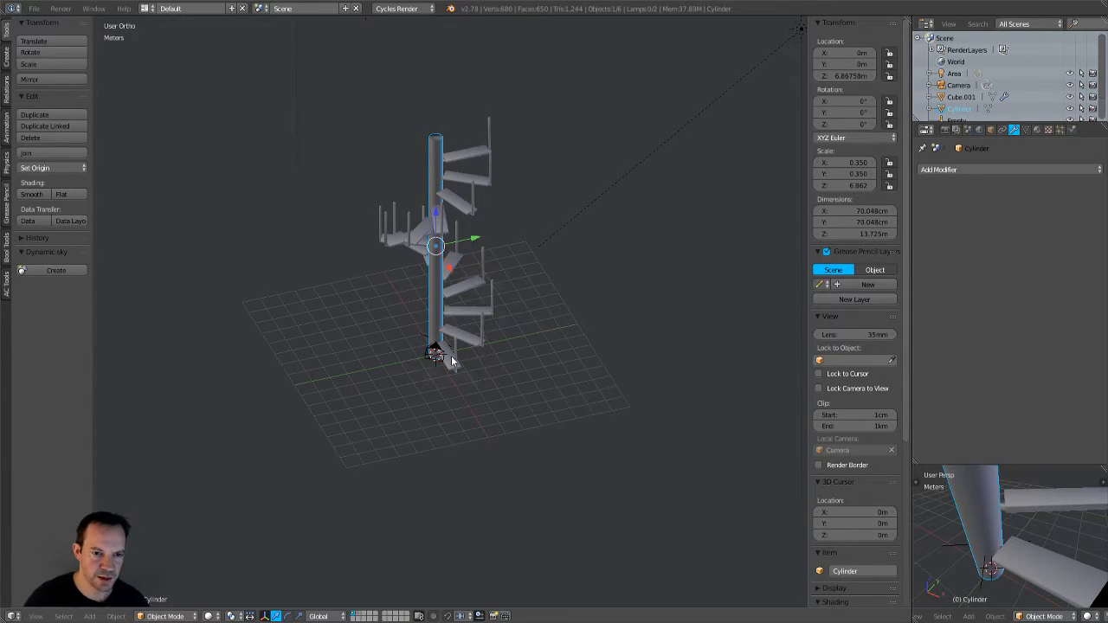
key(KP_3)
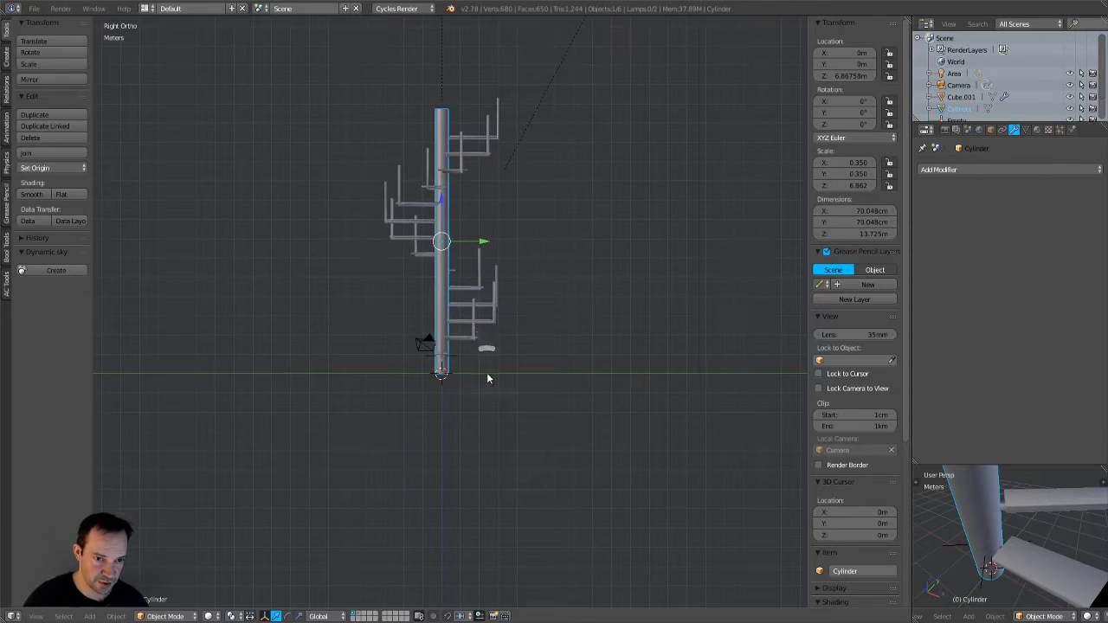
scroll(487, 373, up, 3)
scroll(486, 379, up, 2)
middle_drag(487, 376, 526, 420)
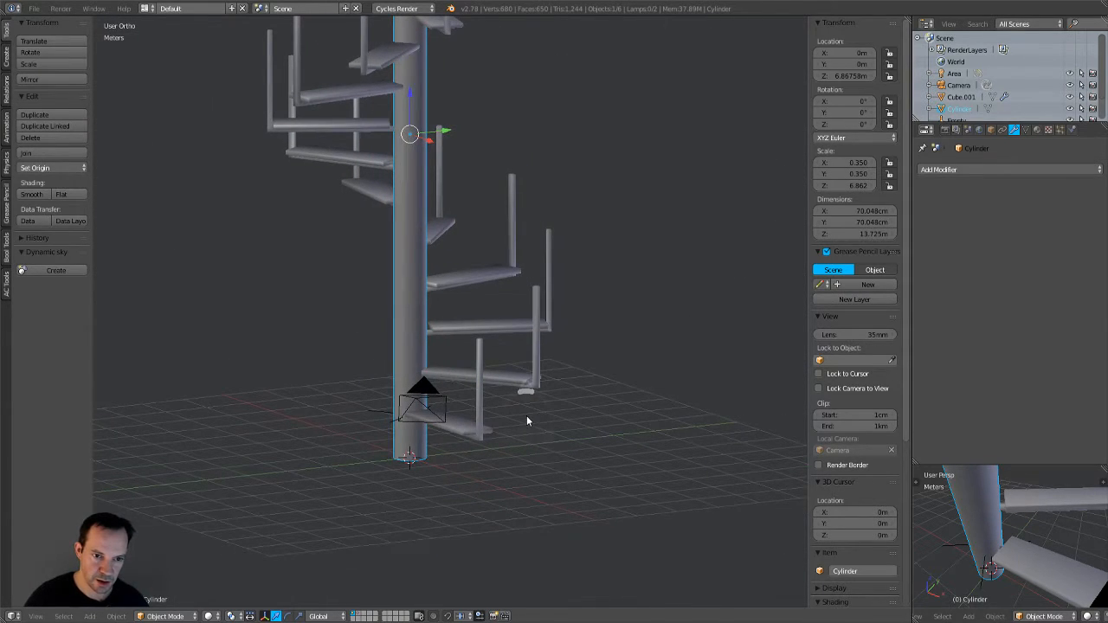
click(481, 343)
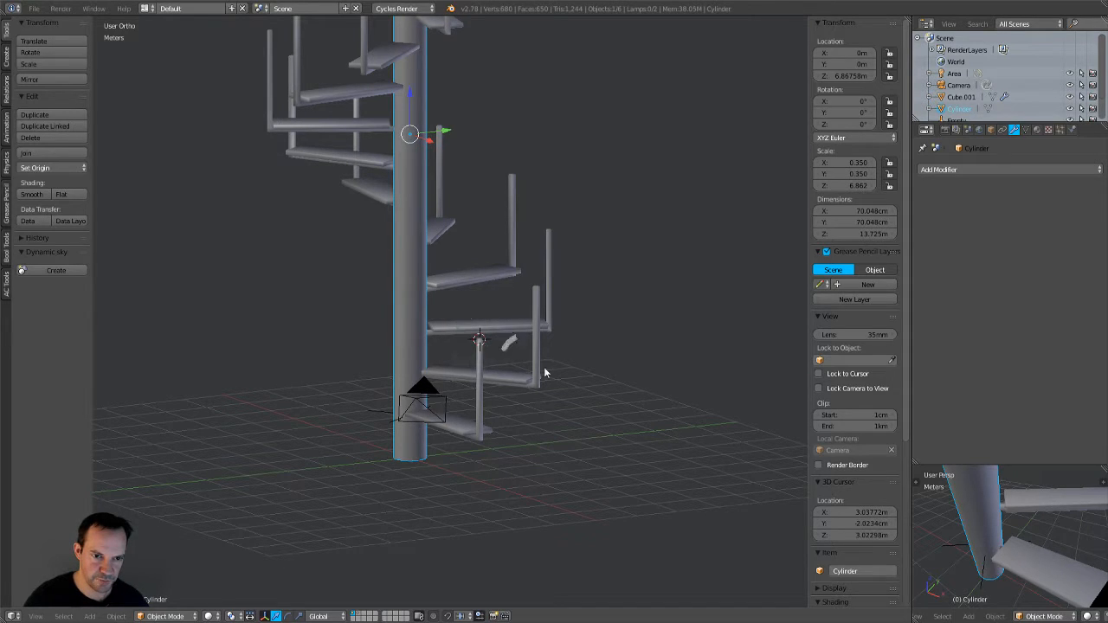
Step: Add a mesh plane at the 3D cursor on top of the lowest post
middle_drag(563, 383, 587, 428)
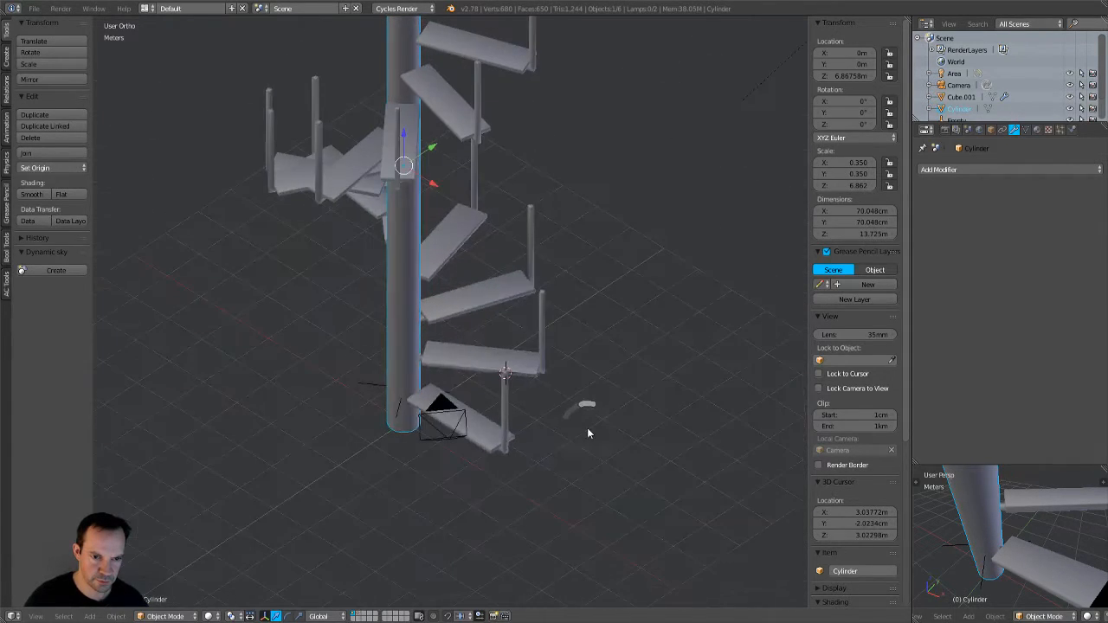
scroll(587, 427, up, 2)
key(shift+a)
mouse_move(587, 428)
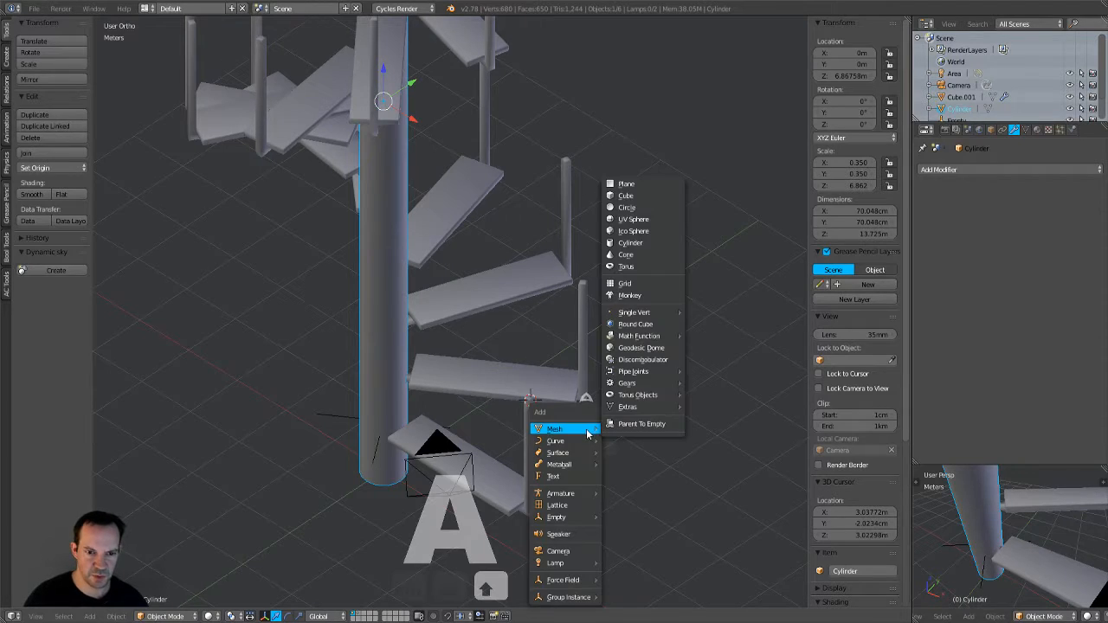
click(637, 186)
Step: Rotate the new plane 90° about the X axis so it stands upright
key(KP_3)
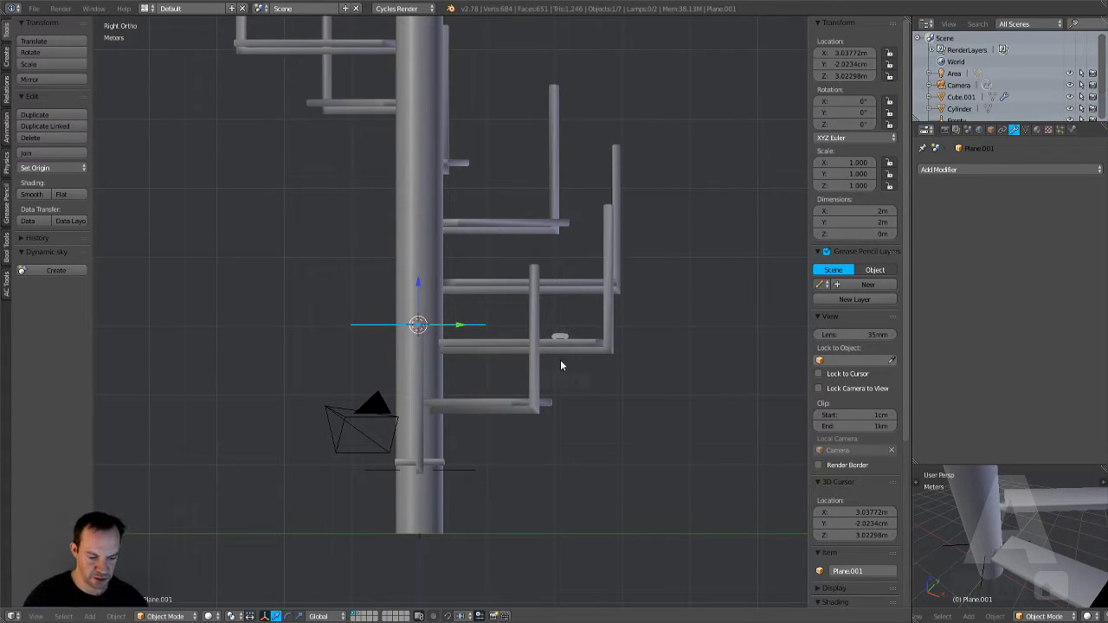
scroll(561, 365, down, 1)
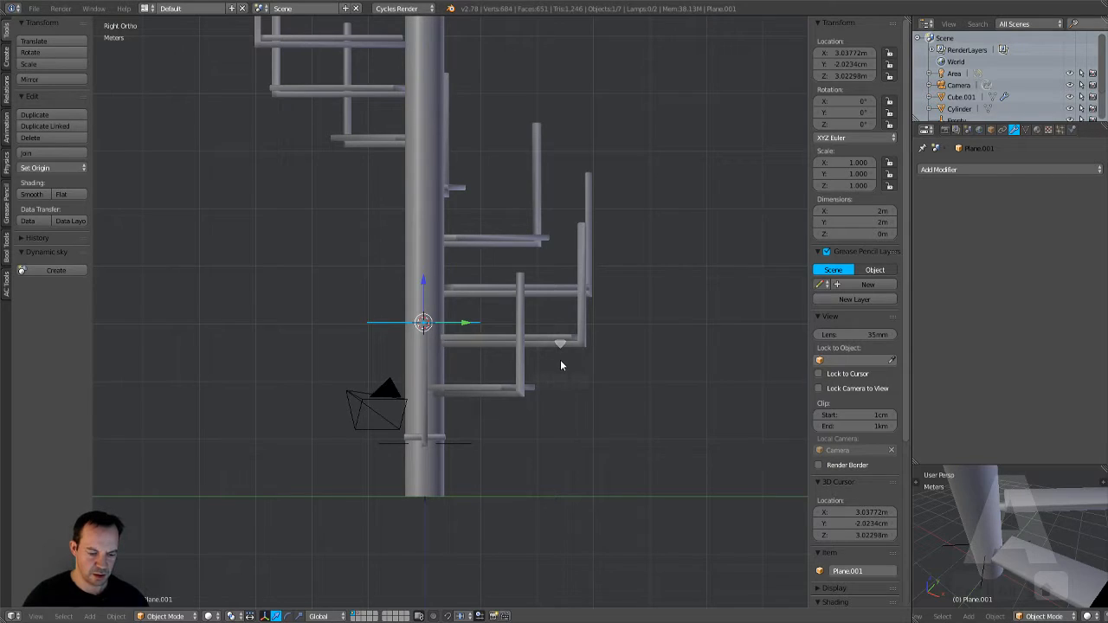
key(r)
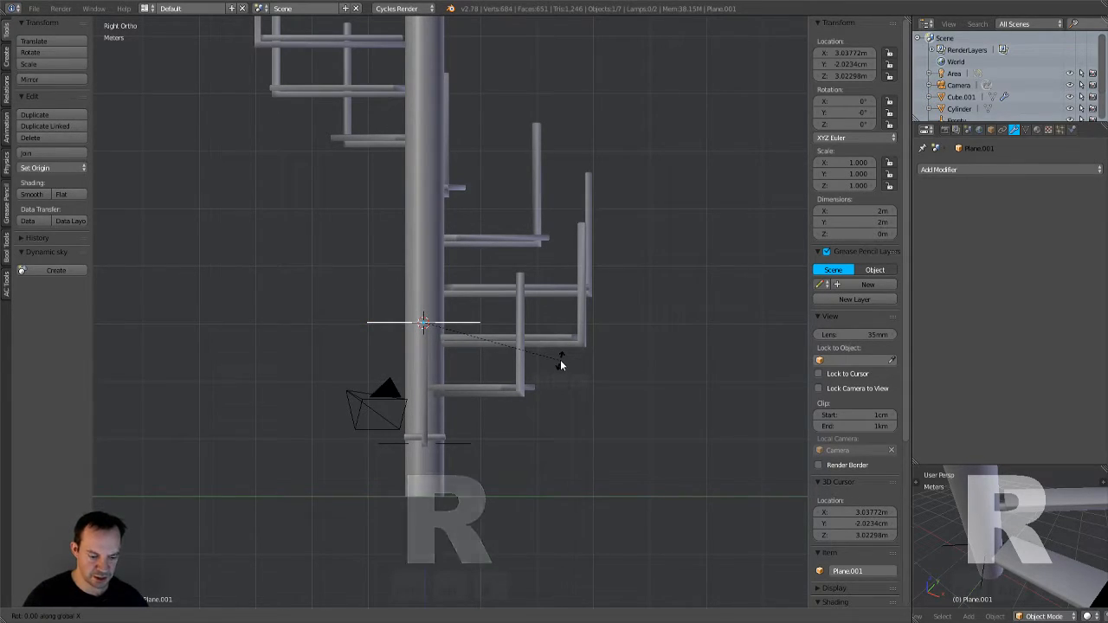
key(y)
text(x90)
key(Return)
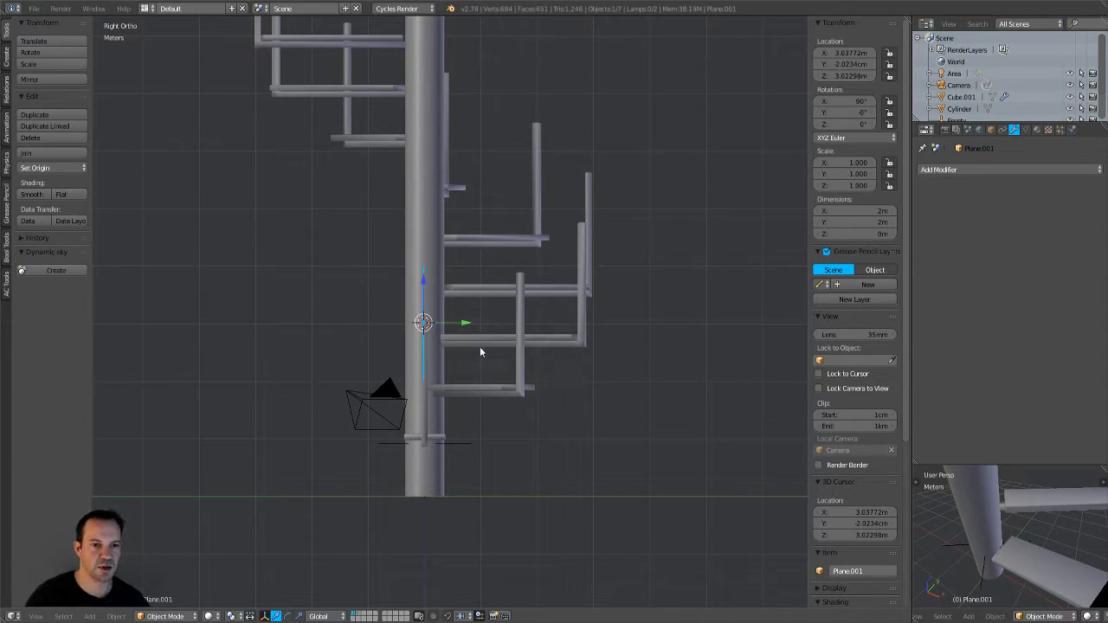
Step: Scale the plane in Edit Mode to about 34 cm square, working from the front view
key(KP_1)
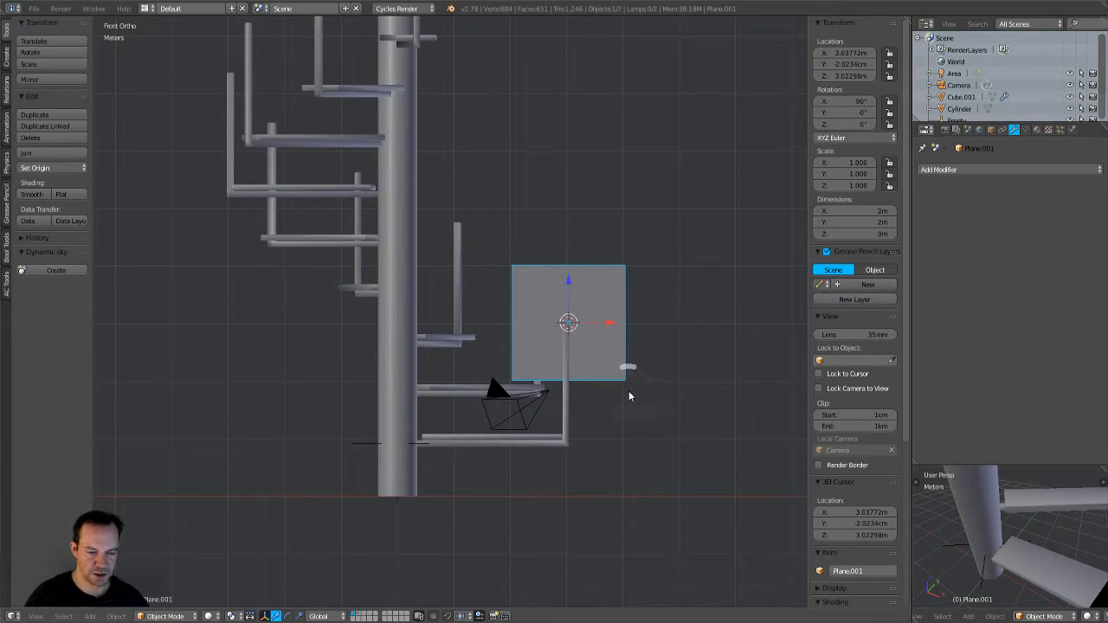
key(Tab)
click(702, 391)
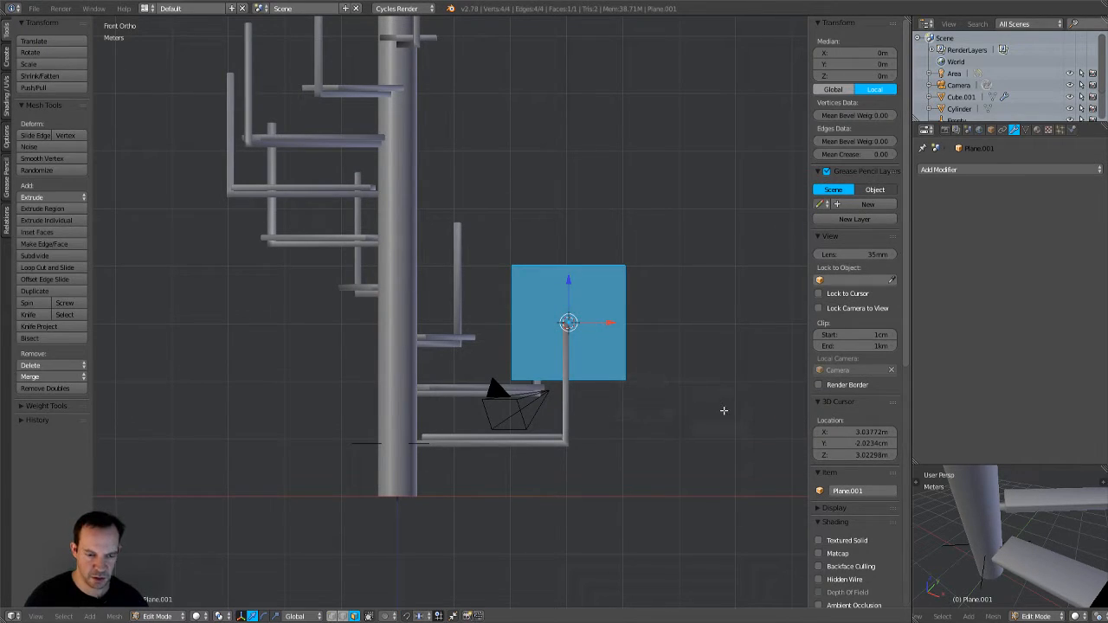
key(s)
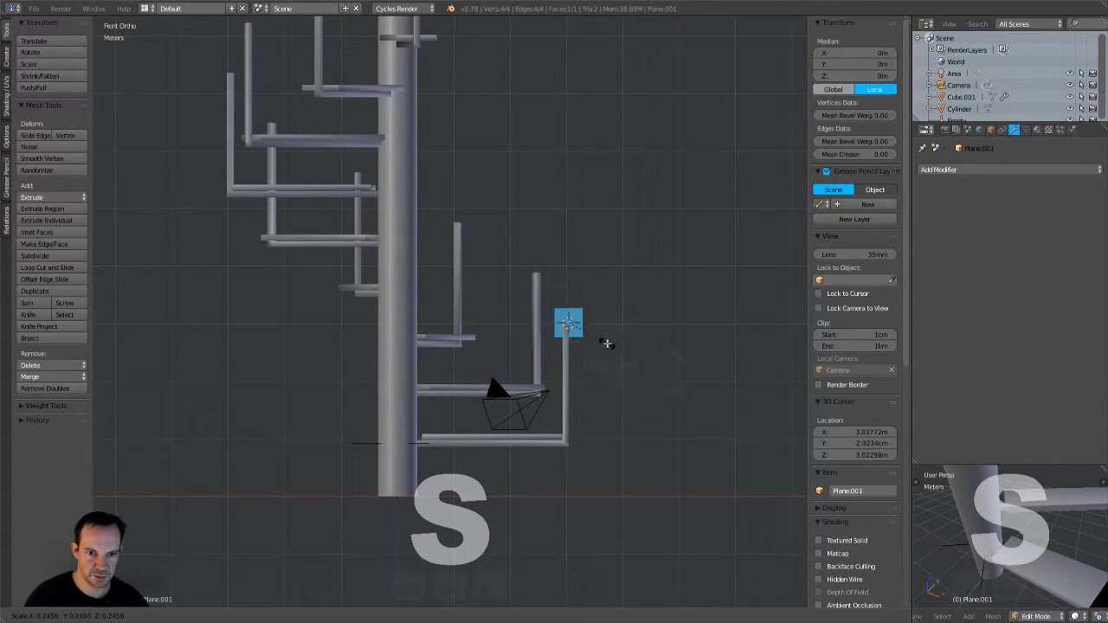
click(608, 322)
key(g)
key(x)
click(608, 324)
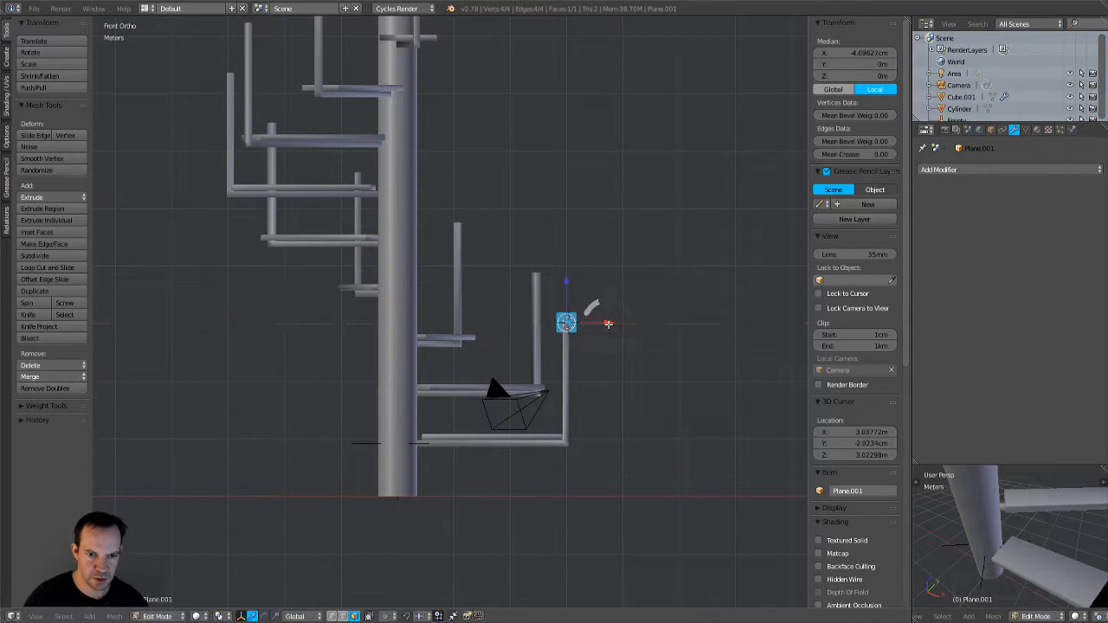
middle_drag(618, 341, 600, 371)
key(KP_3)
key(KP_1)
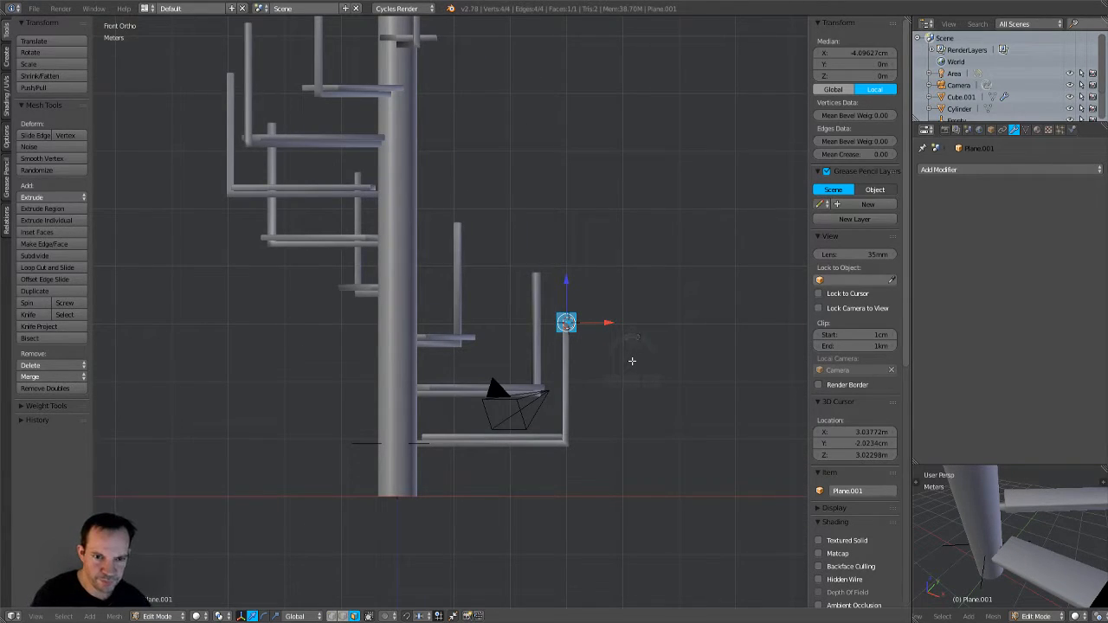
key(ctrl+z)
Step: Return the plane to Object Mode and move it to about 2.98 m in X and -14 cm in Y, in front of the post
key(Tab)
click(547, 365)
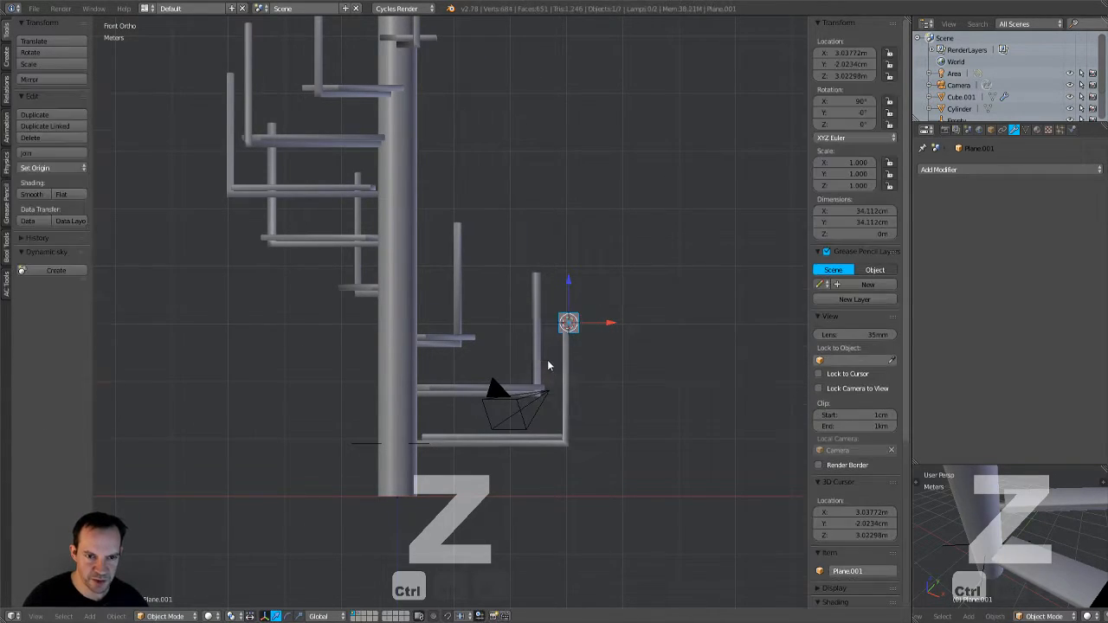
drag(607, 326, 605, 322)
middle_drag(623, 328, 481, 327)
scroll(483, 345, up, 2)
scroll(483, 350, up, 4)
drag(409, 344, 395, 346)
middle_drag(396, 346, 462, 370)
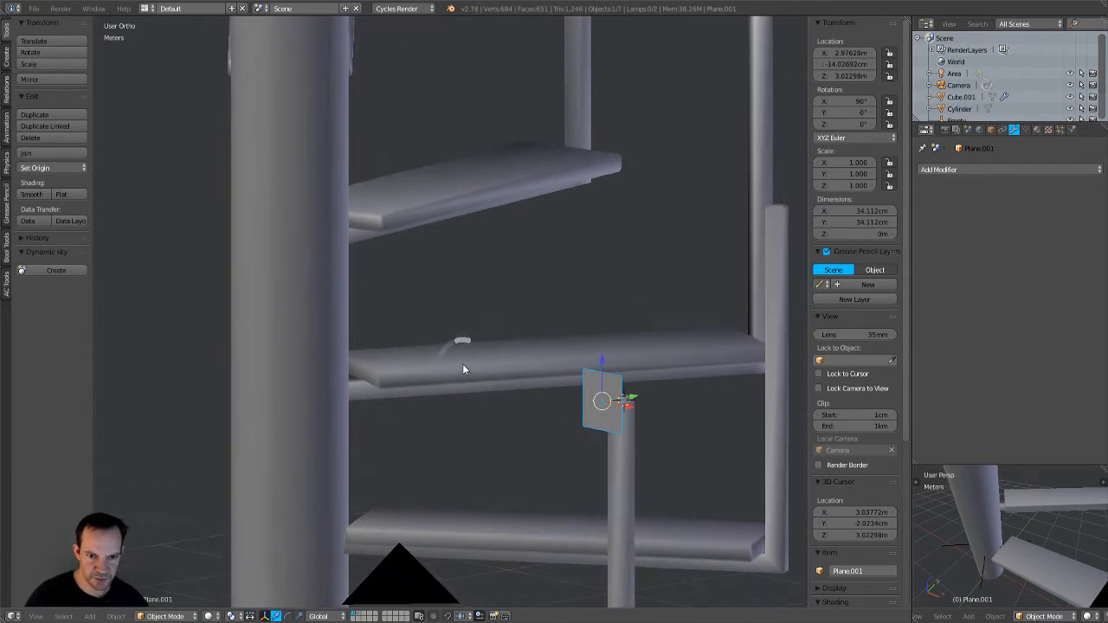
Step: Shift the plane along X to about 2.99 m so it is centred over the lowest post in front view
scroll(635, 414, down, 6)
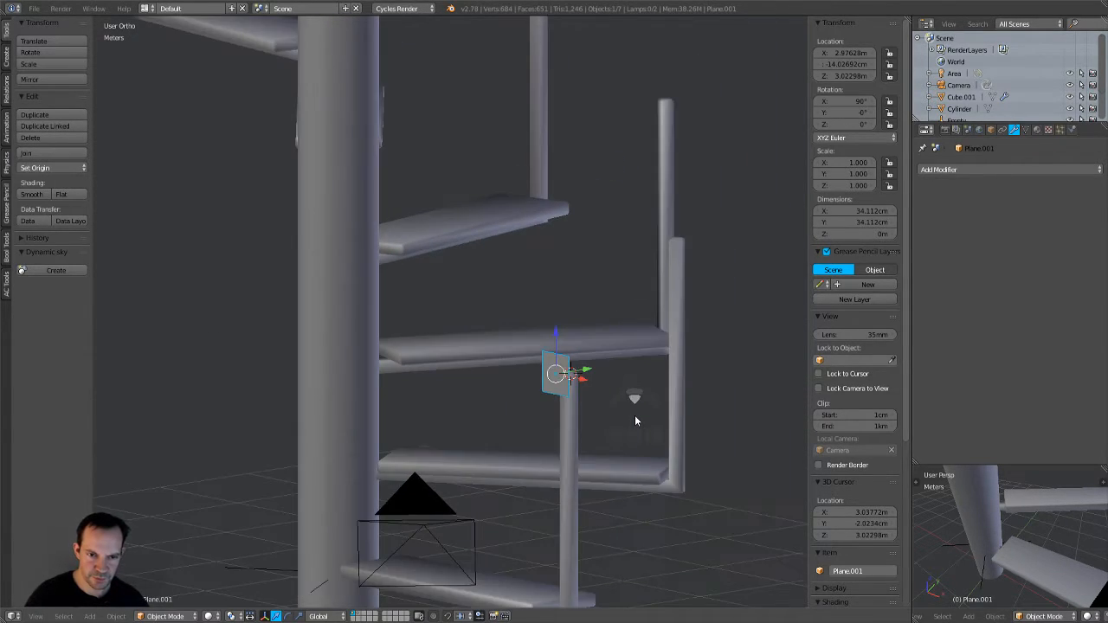
key(KP_1)
scroll(712, 411, up, 5)
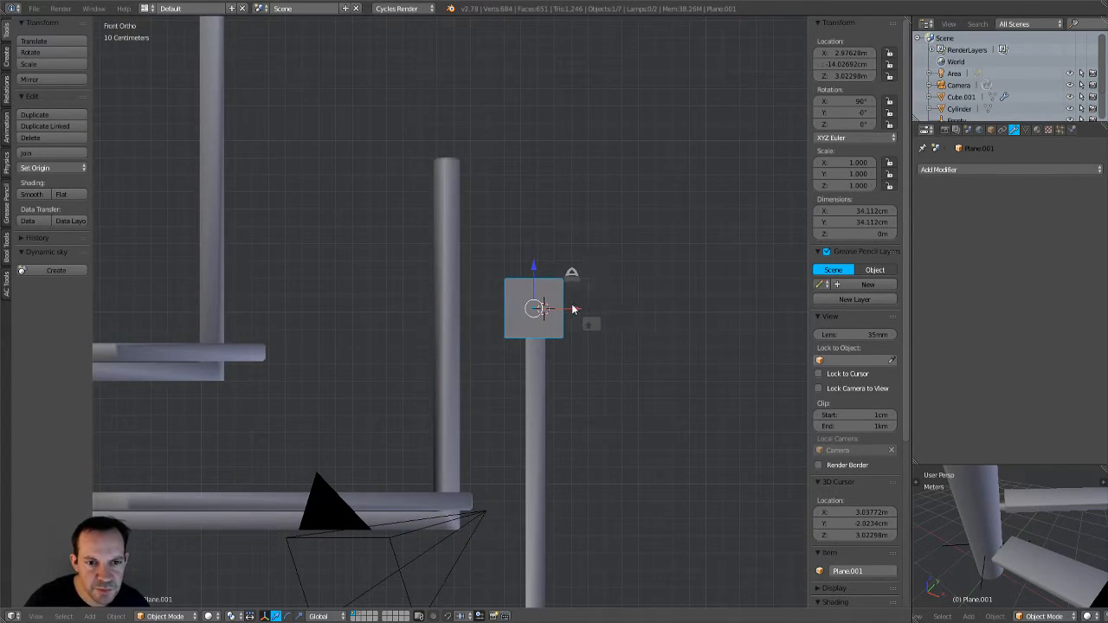
drag(576, 308, 578, 312)
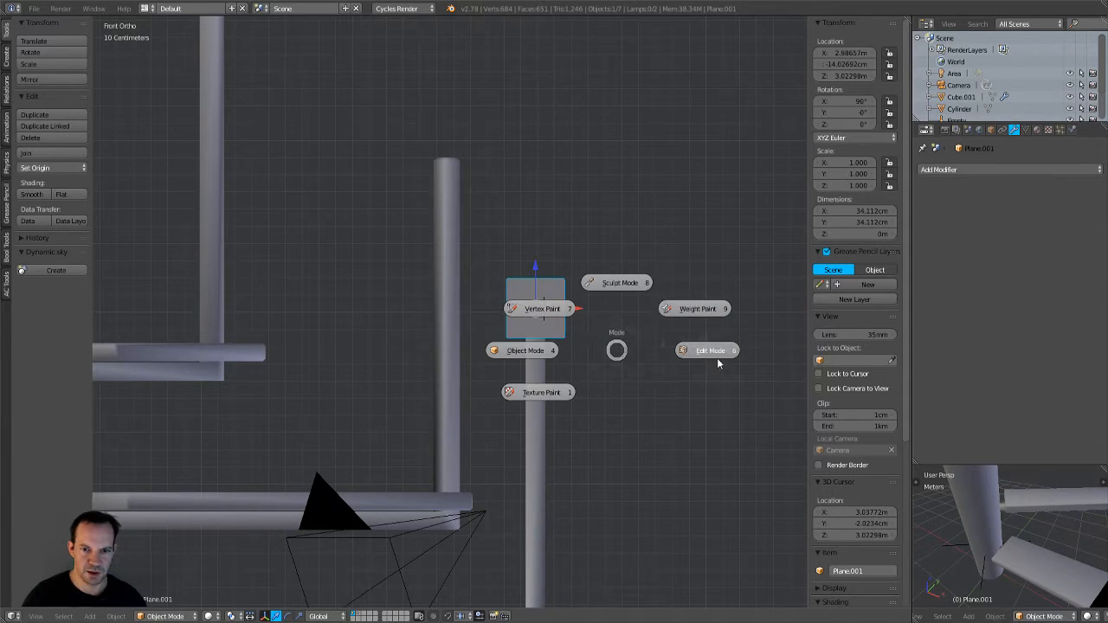
Step: In Edit Mode, cut two horizontal loops across the plane, one through its middle and one about 9.6 cm below it
click(708, 349)
key(ctrl+r)
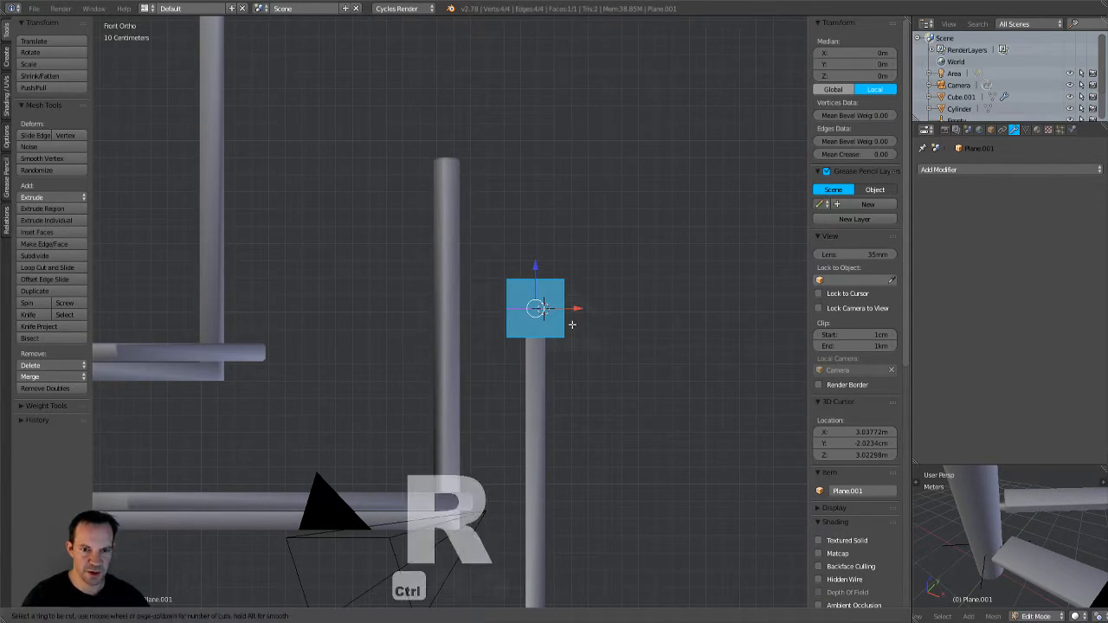
click(572, 324)
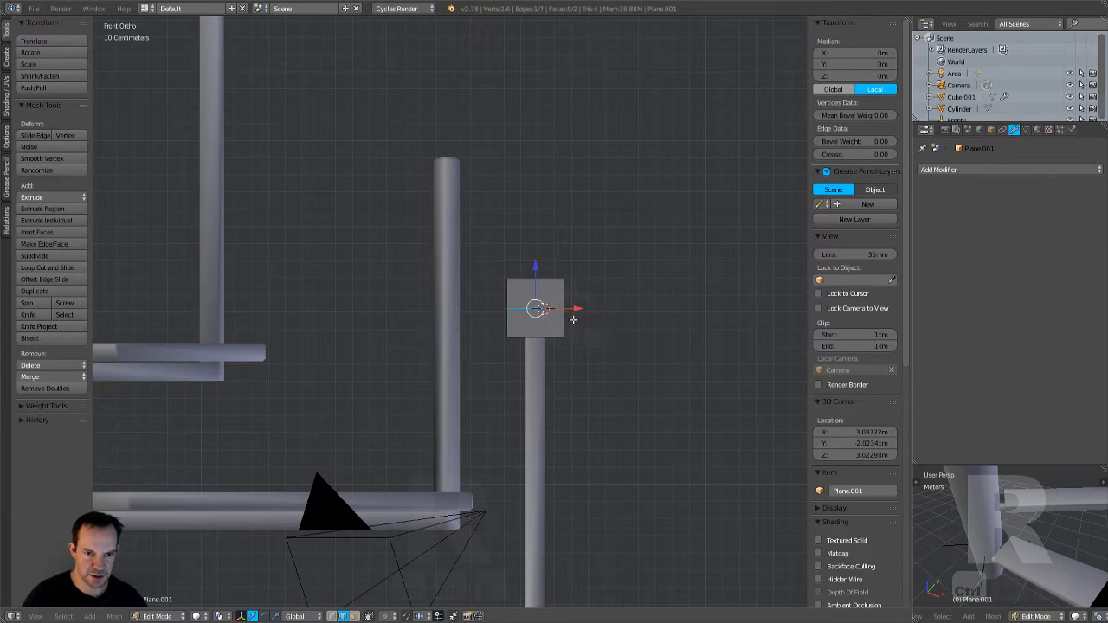
key(ctrl+r)
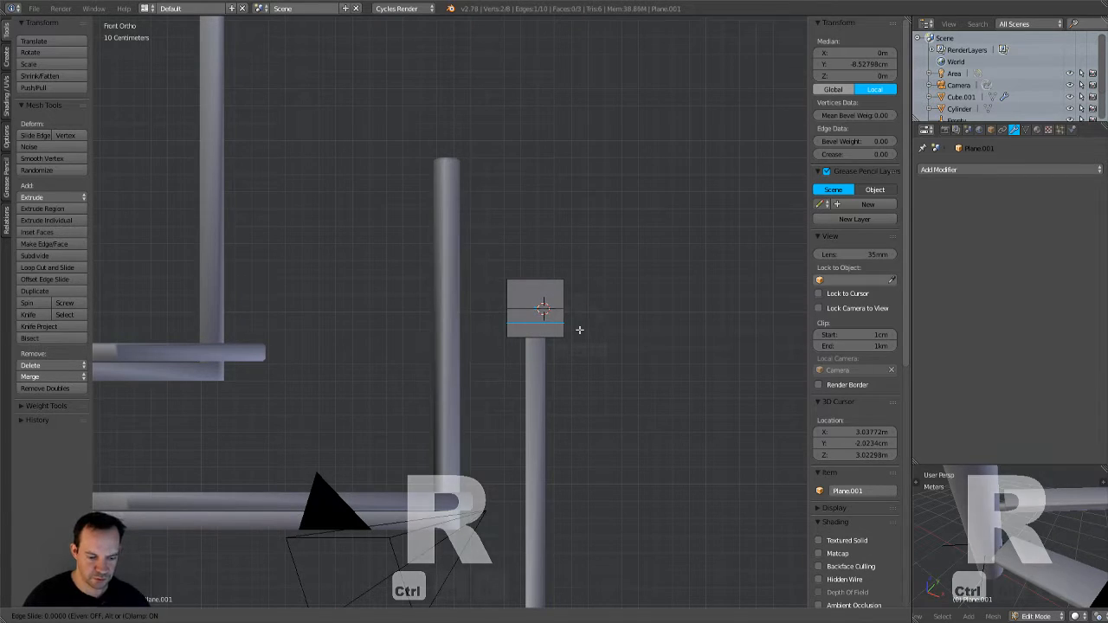
click(579, 329)
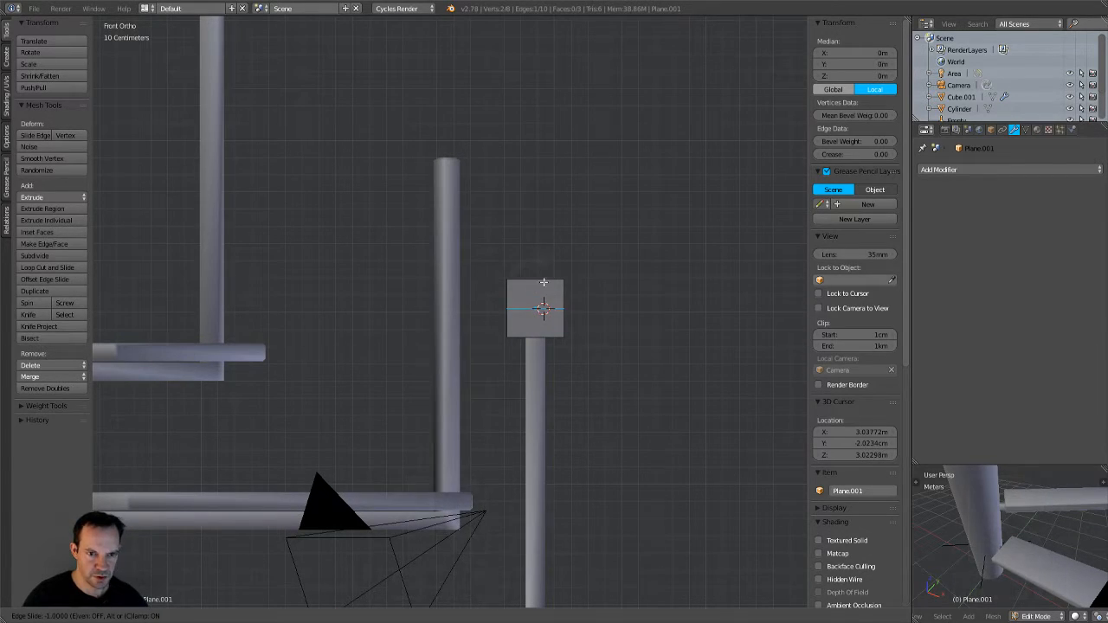
click(537, 326)
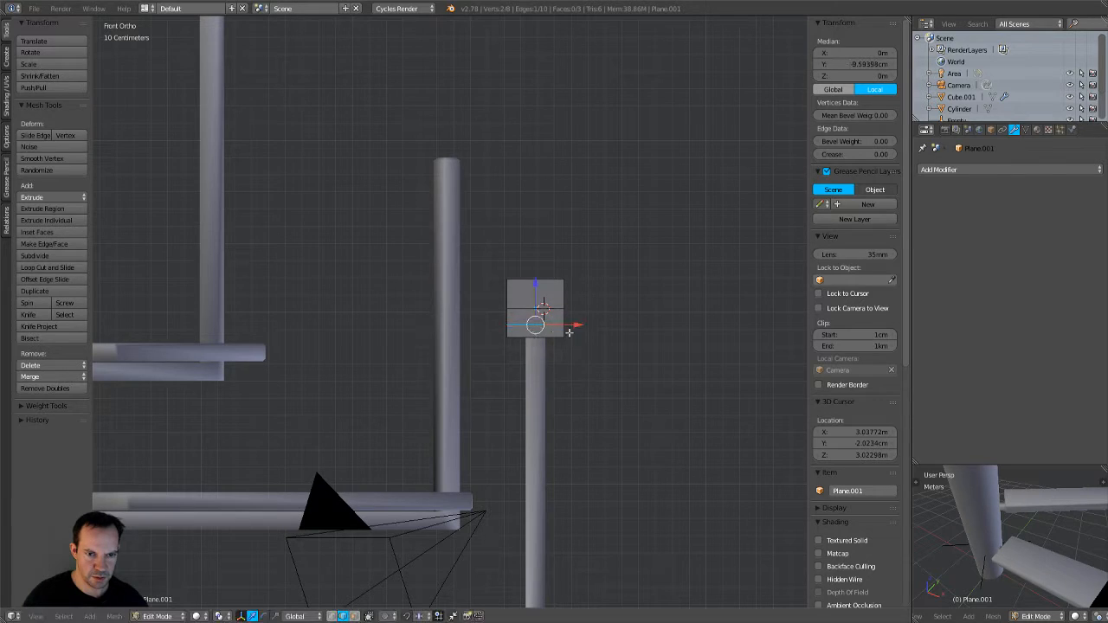
Step: Cut a vertical loop through the centre of the plane
key(ctrl+r)
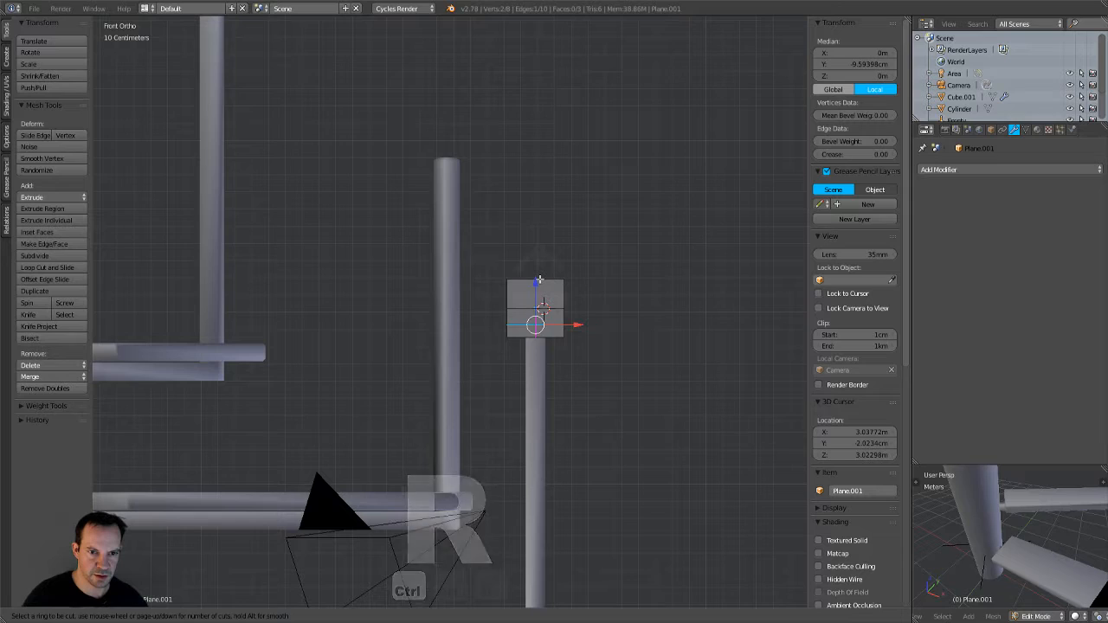
click(538, 280)
click(539, 280)
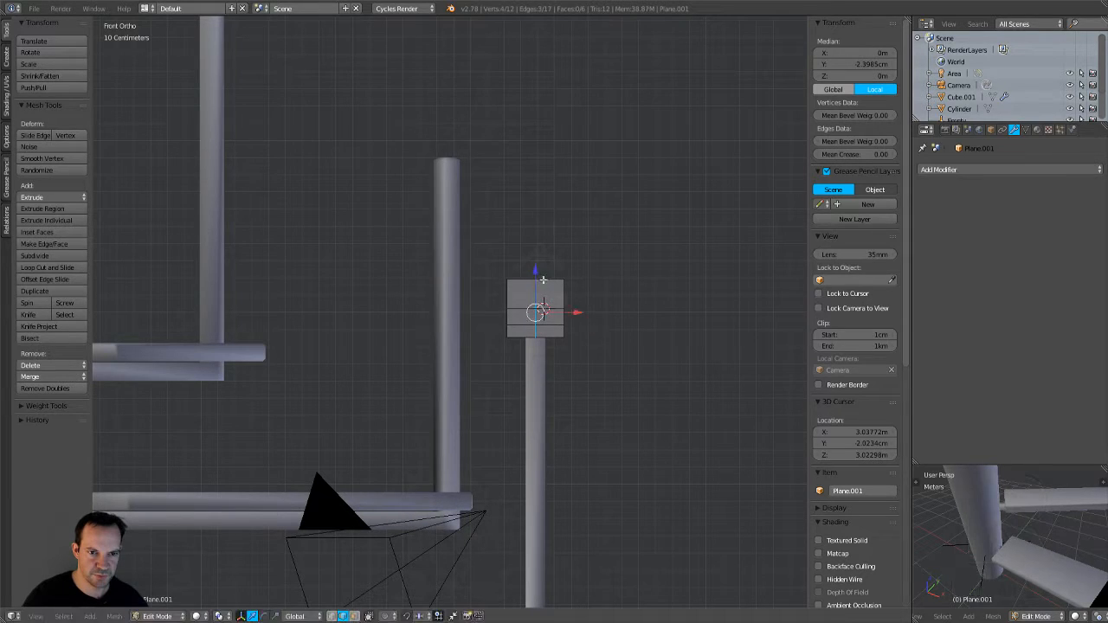
Step: Pull the three right-edge vertices below the plane's top corner inward along X, placing the bottom corner at about 13.2 cm local X
scroll(591, 299, up, 2)
click(332, 616)
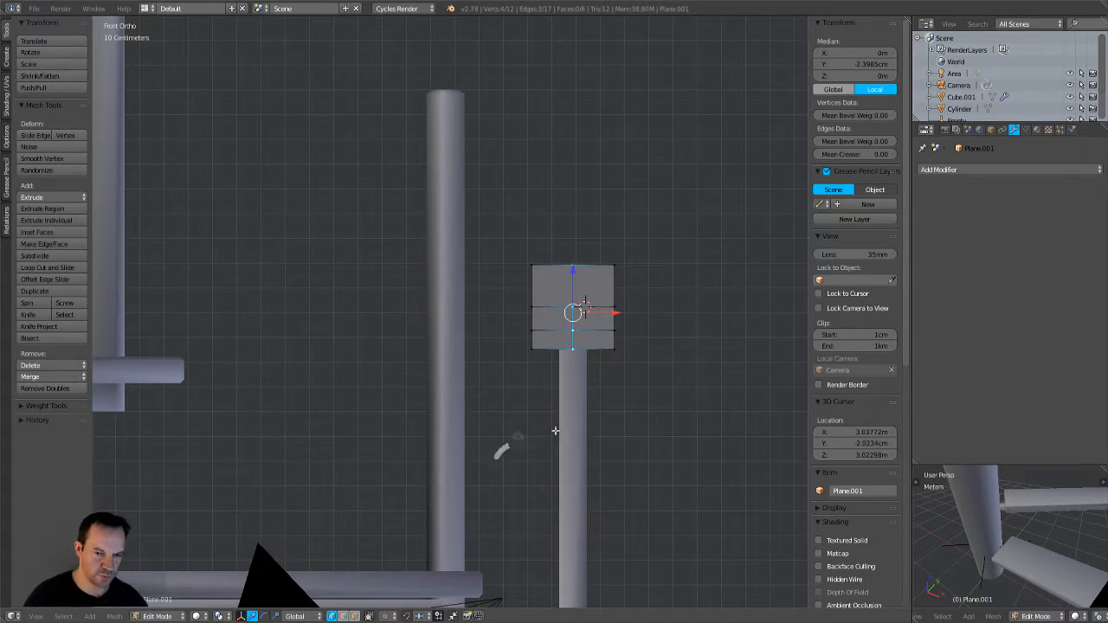
right_click(614, 307)
key(g)
key(x)
drag(651, 306, 646, 306)
right_click(618, 332)
key(g)
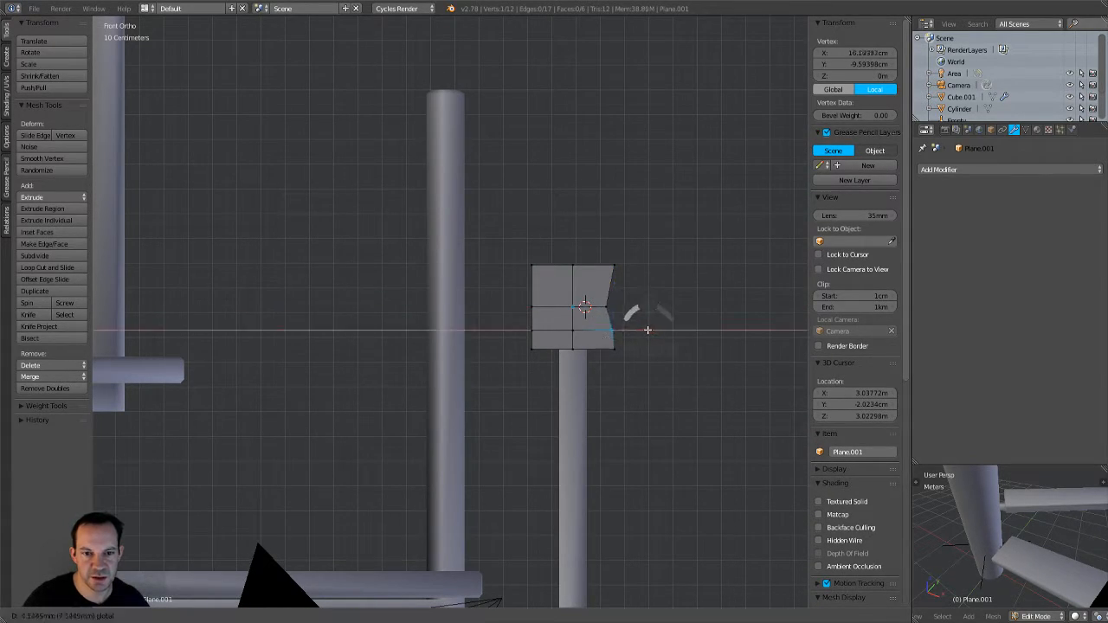
click(671, 333)
key(g)
key(x)
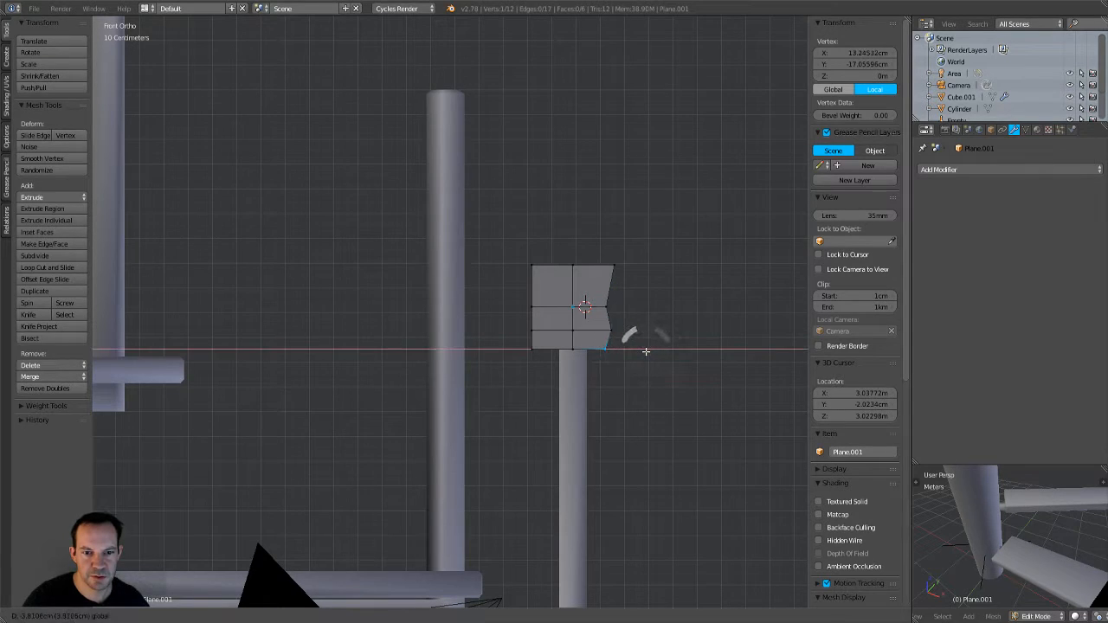
click(645, 351)
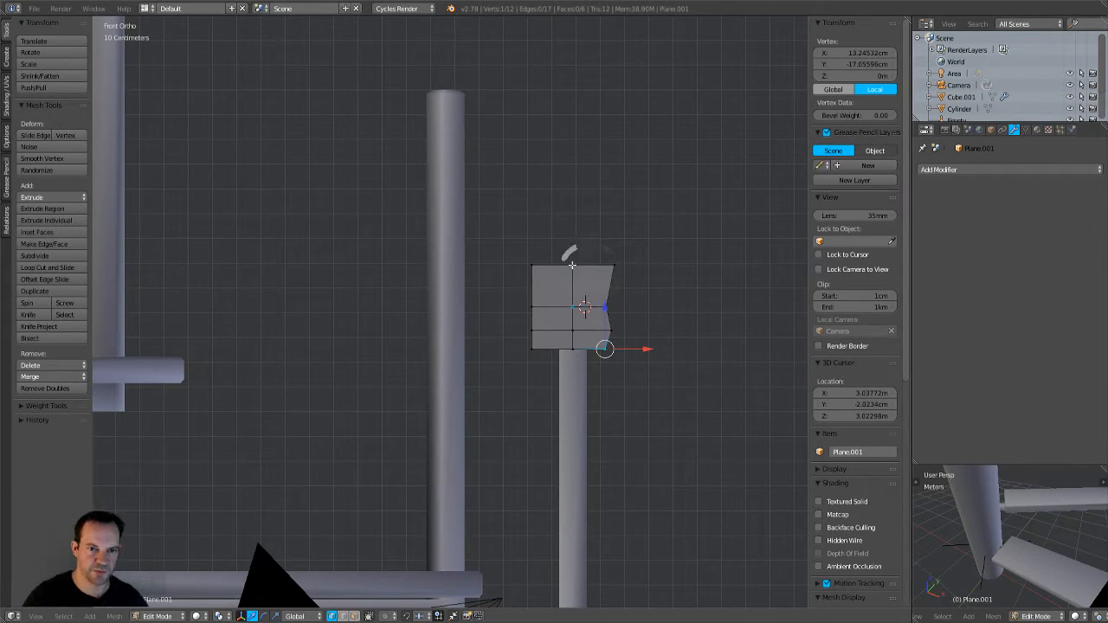
Step: Lower the plane's top left corner vertex and pull it inward to about -13.5 cm X and 13 cm Y local
right_click(532, 265)
key(g)
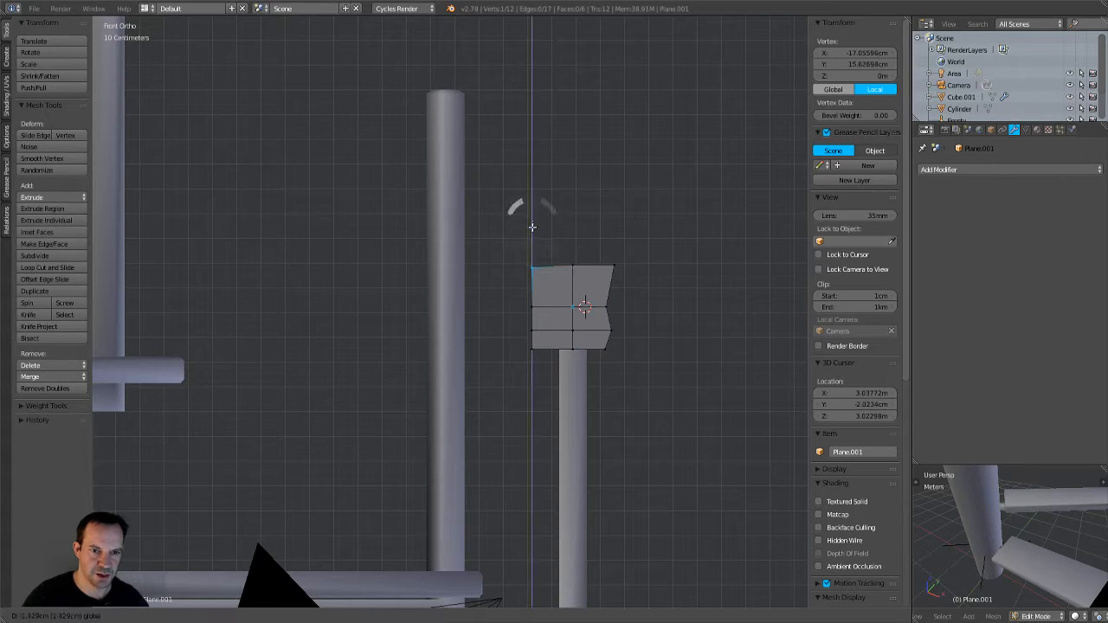
key(x)
click(582, 276)
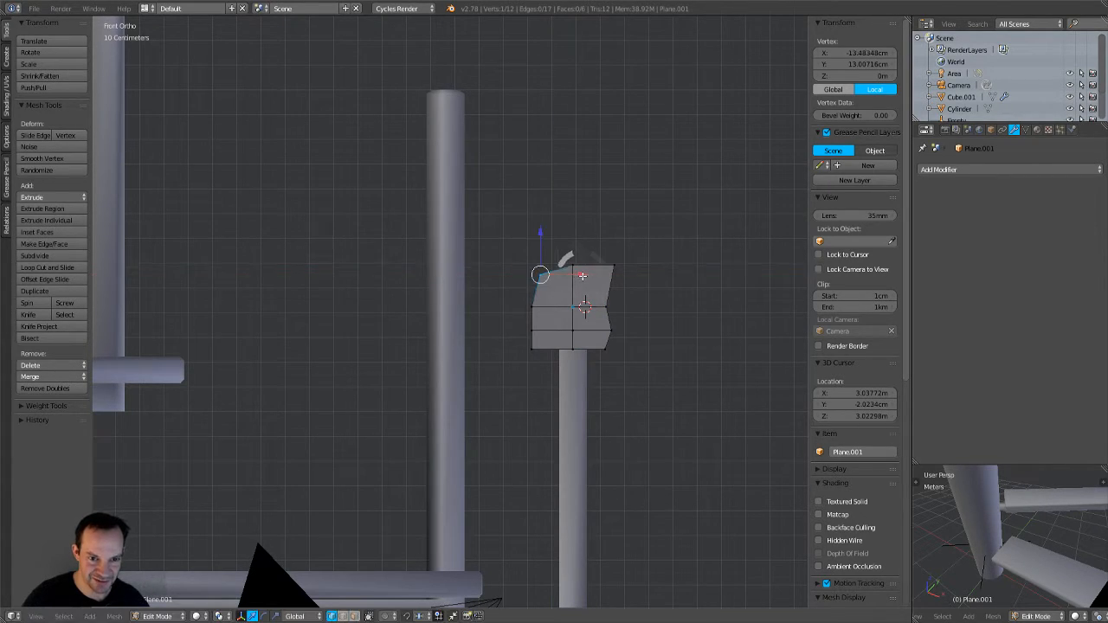
Step: Pull the bottom left corner and the middle left vertex inward along X, the middle one to about -11.6 cm local X
right_click(532, 350)
key(g)
key(x)
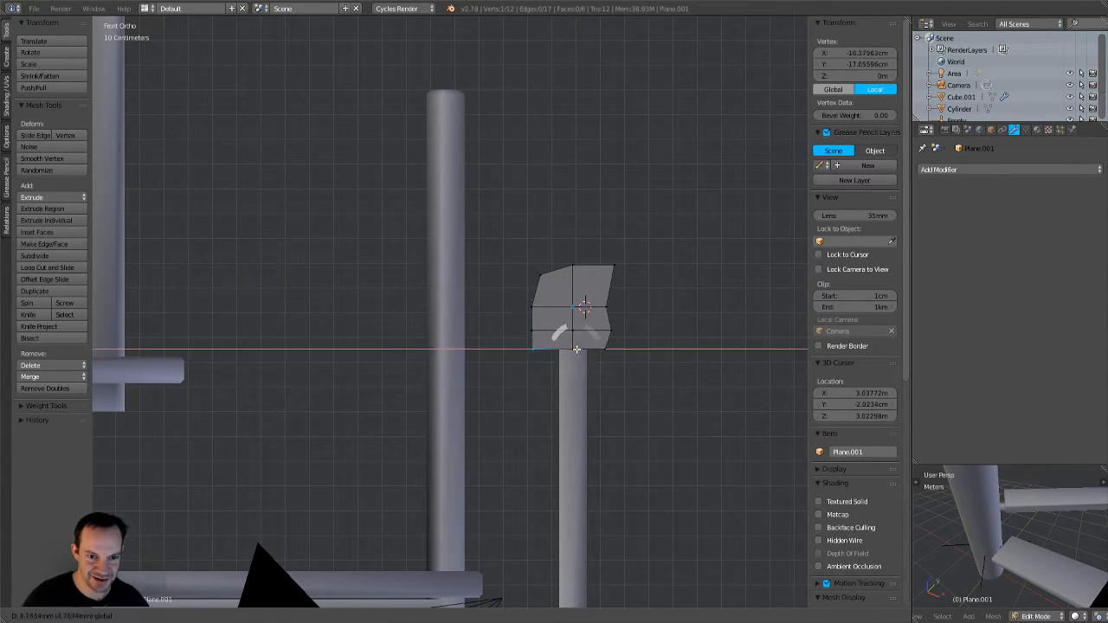
click(538, 326)
right_click(531, 306)
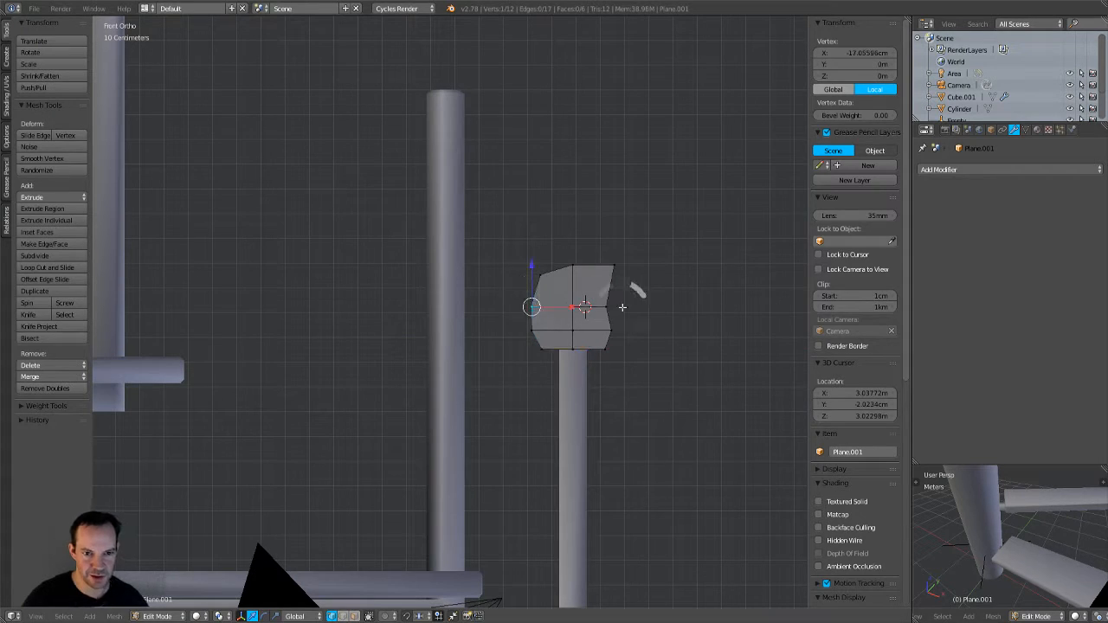
key(g)
key(x)
click(582, 294)
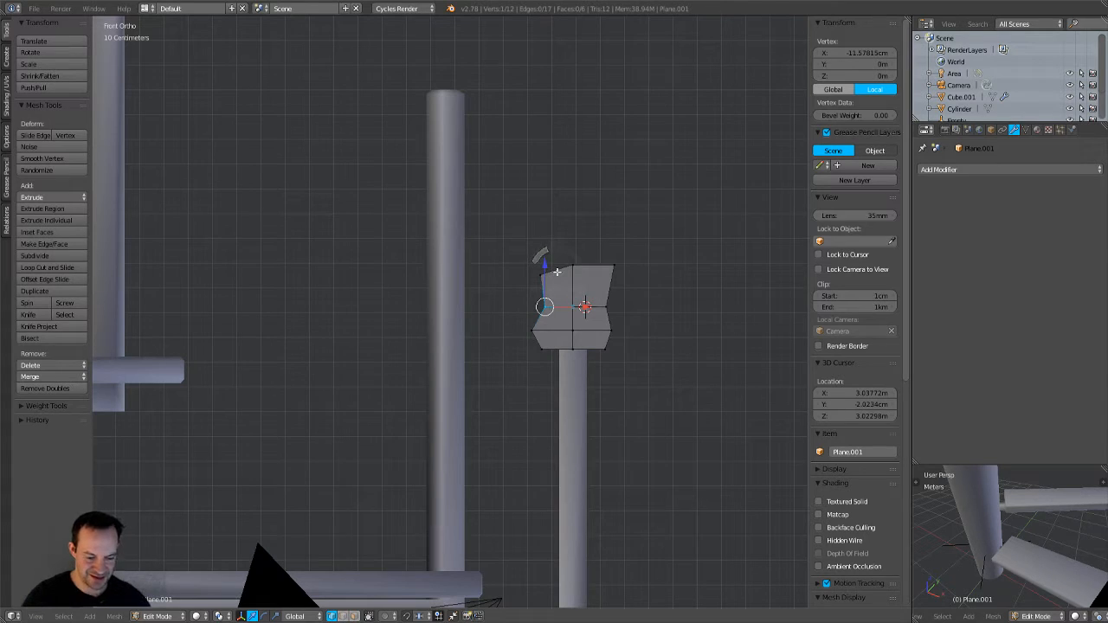
Step: Cut a vertical loop through the left half and raise its top vertex to about 15.7 cm local Y, rounding the profile's top
key(ctrl+r)
click(543, 307)
click(556, 313)
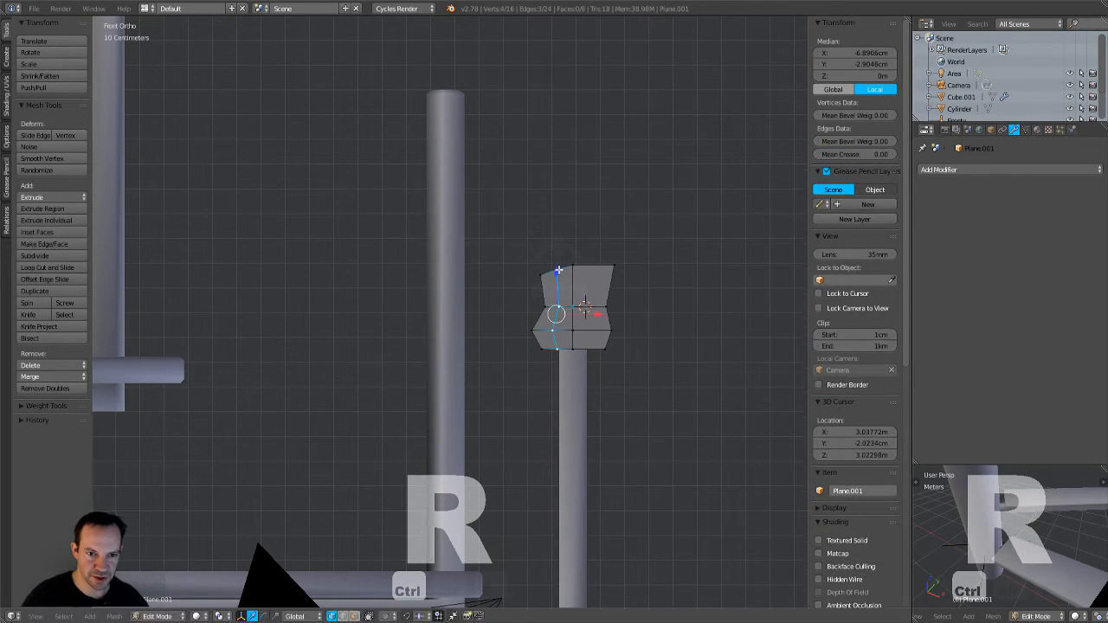
click(556, 269)
key(g)
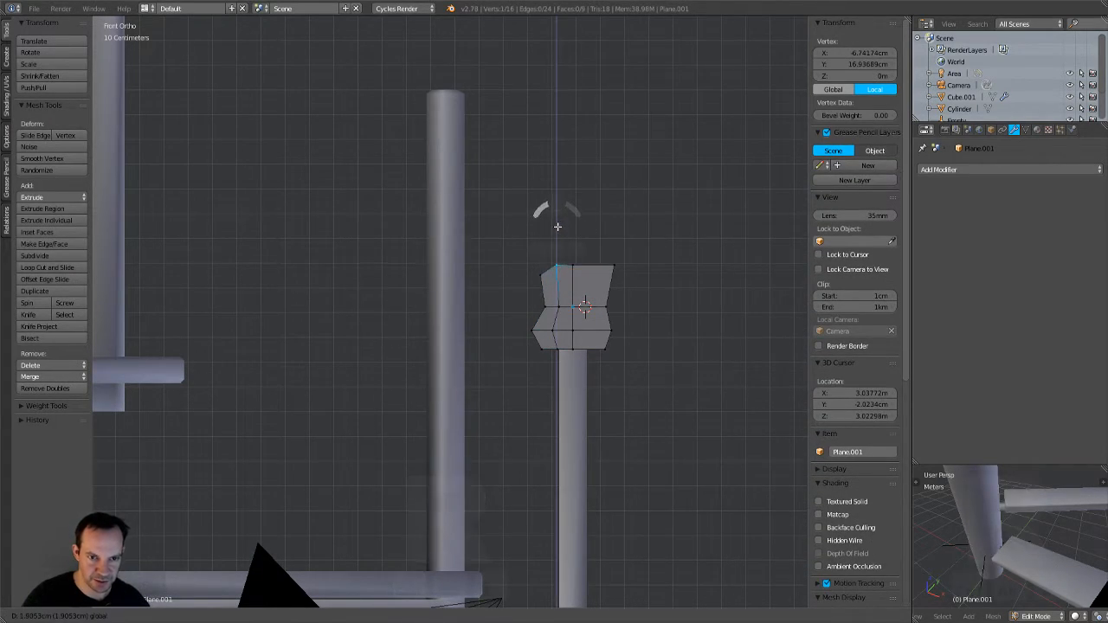
click(558, 232)
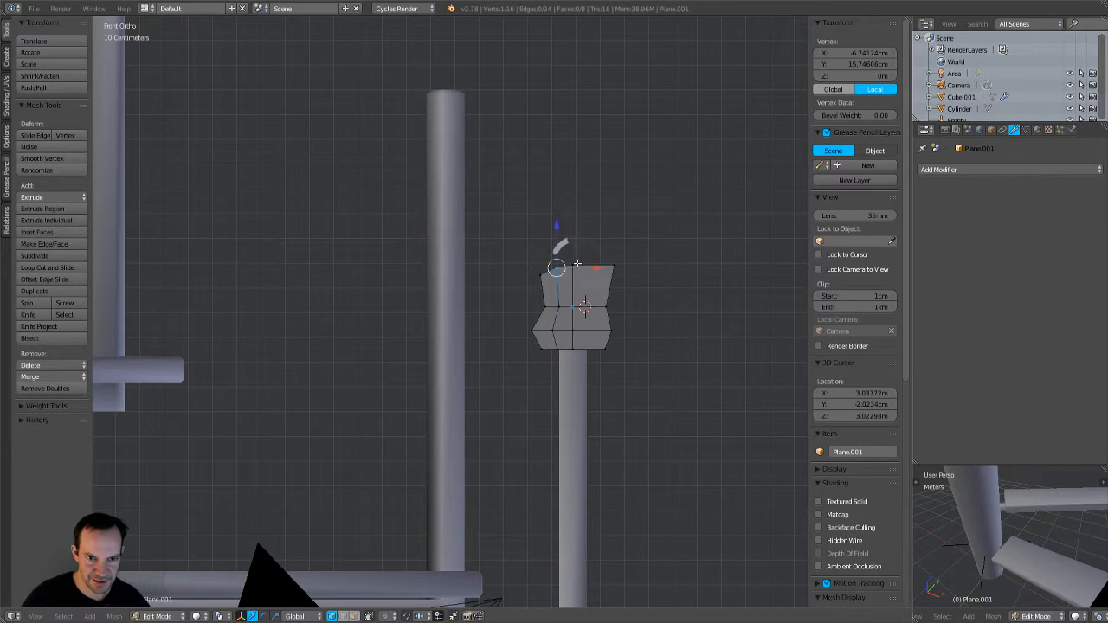
Step: Select all nine faces of the plane and delete only the faces, keeping the edges
scroll(631, 304, up, 2)
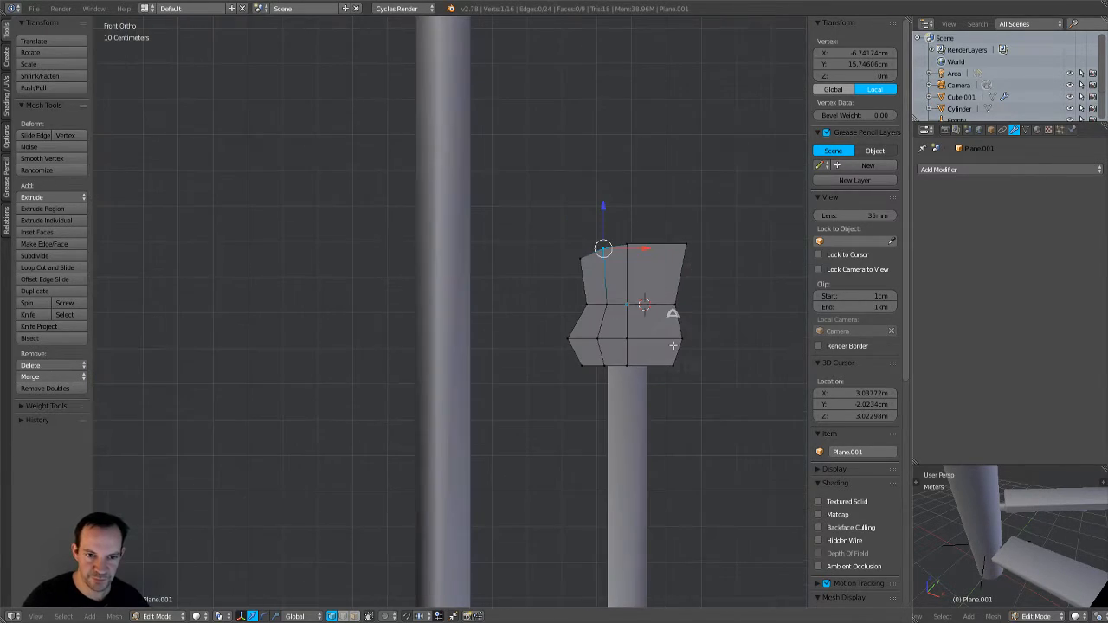
key(a)
click(353, 617)
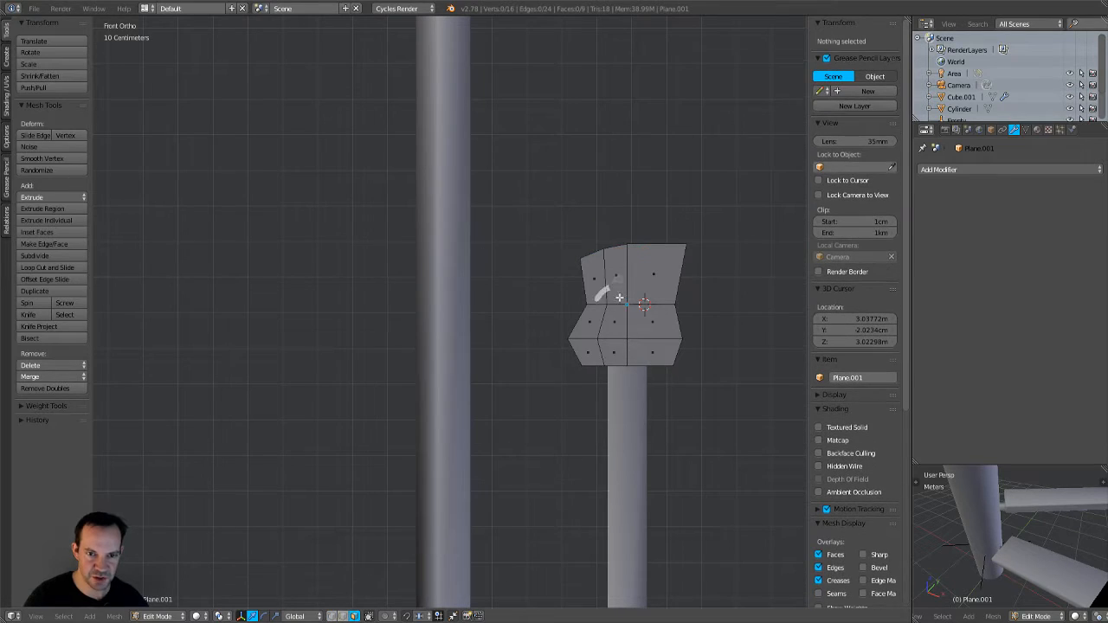
right_click(602, 282)
shift+right_click(619, 279)
shift+right_click(639, 279)
shift+right_click(641, 315)
shift+right_click(613, 324)
shift+right_click(592, 324)
shift+right_click(590, 350)
shift+right_click(615, 350)
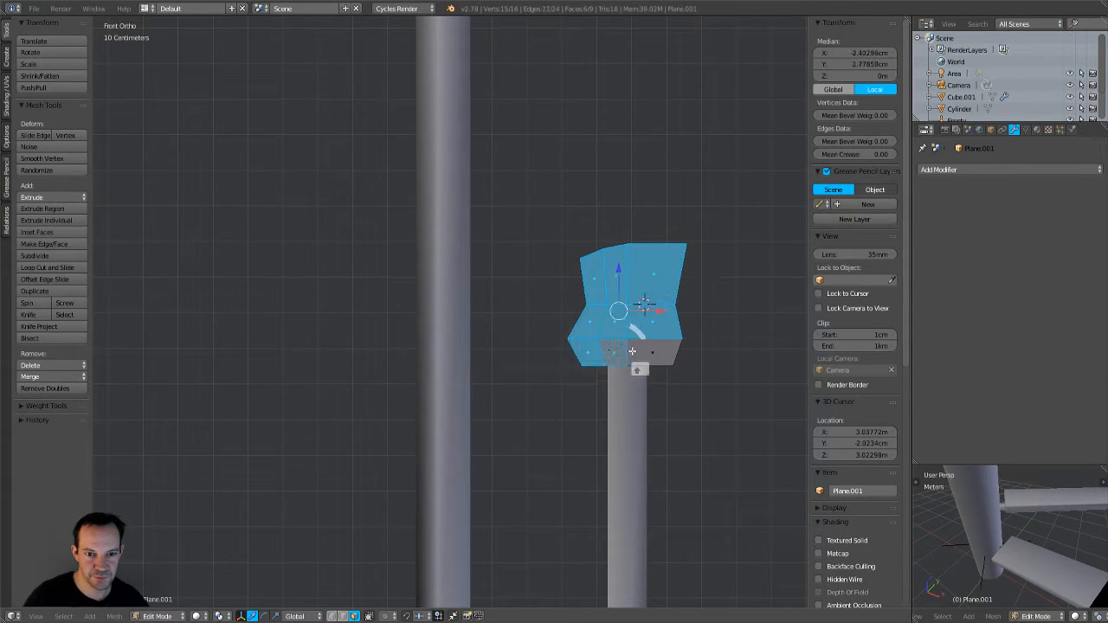
shift+right_click(649, 352)
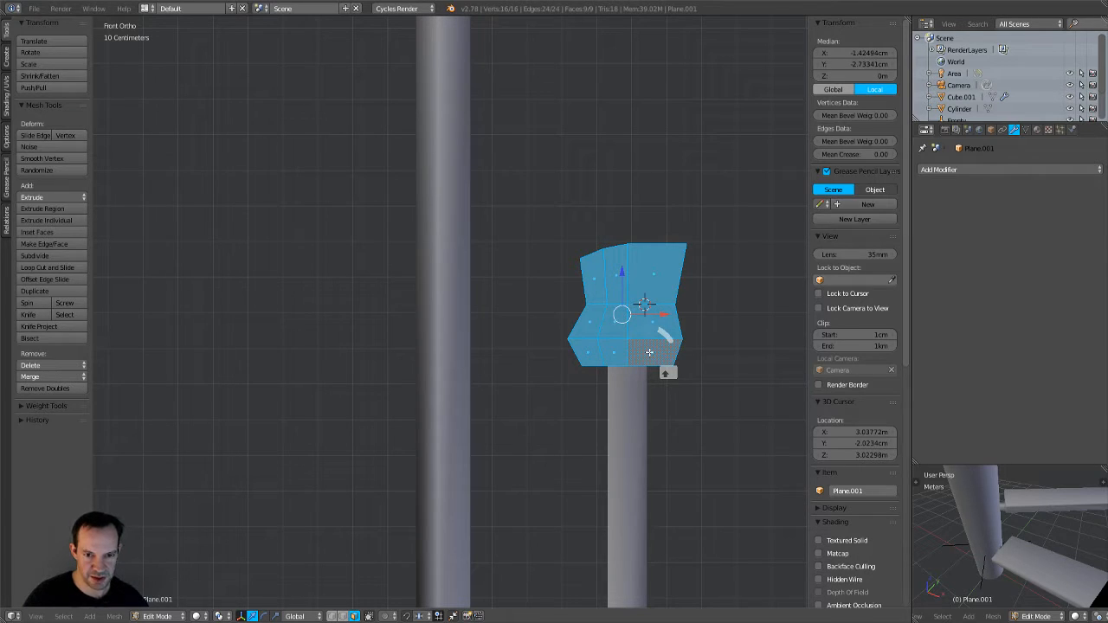
key(x)
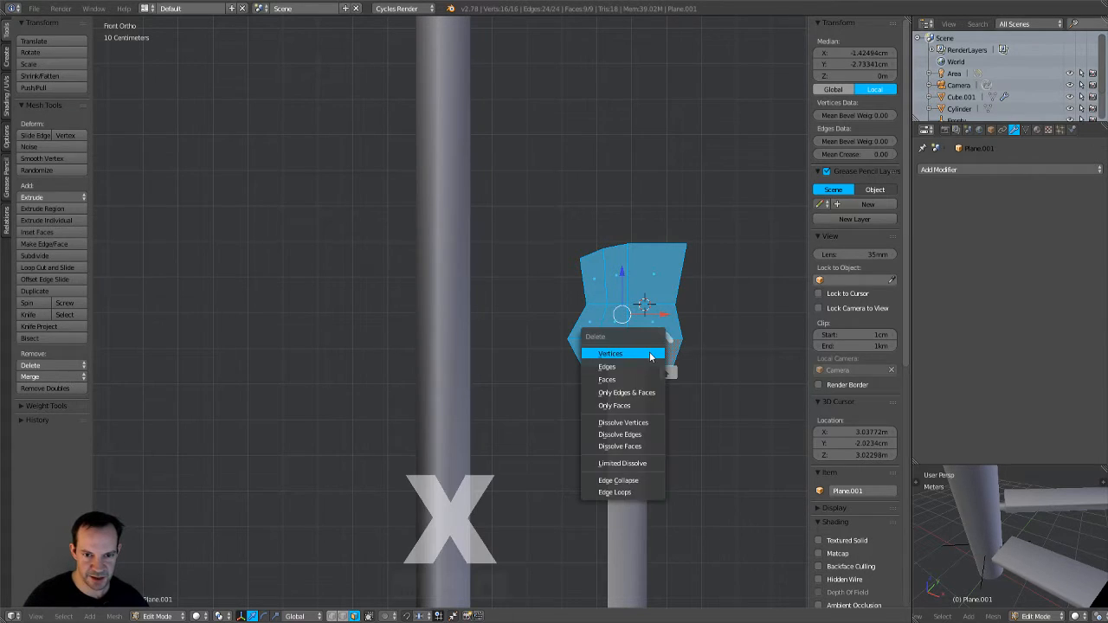
click(626, 407)
Step: Select all the inner edges of the grid and delete them, leaving only the outer outline
middle_drag(677, 358, 641, 381)
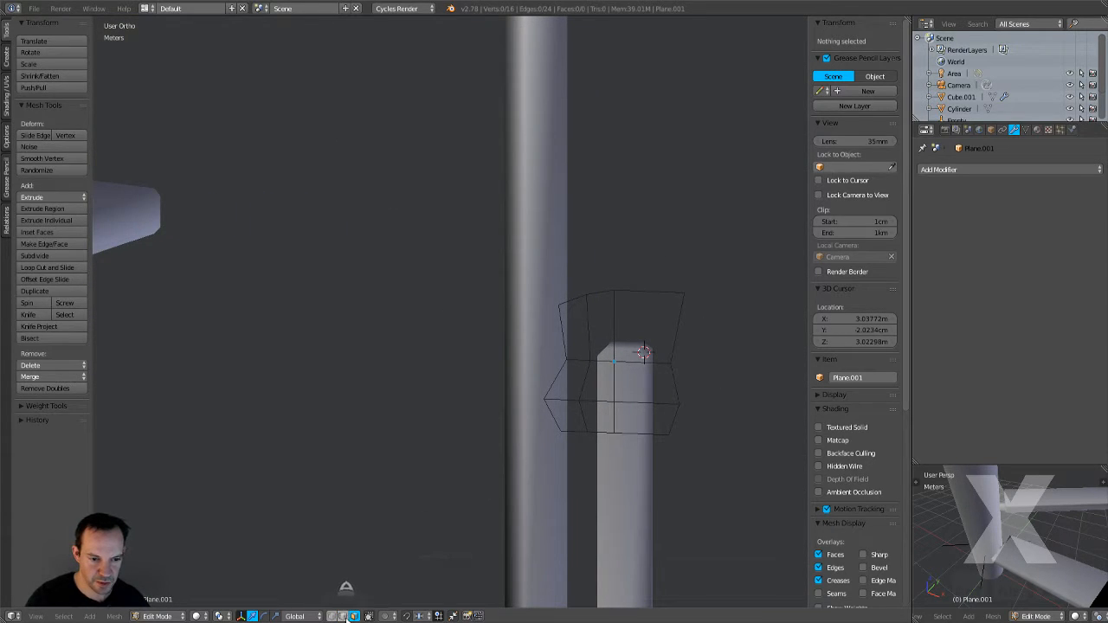
right_click(603, 324)
shift+right_click(598, 362)
shift+right_click(579, 360)
shift+right_click(632, 362)
shift+right_click(612, 380)
shift+right_click(581, 383)
shift+right_click(584, 404)
shift+right_click(581, 413)
shift+right_click(627, 404)
shift+right_click(611, 415)
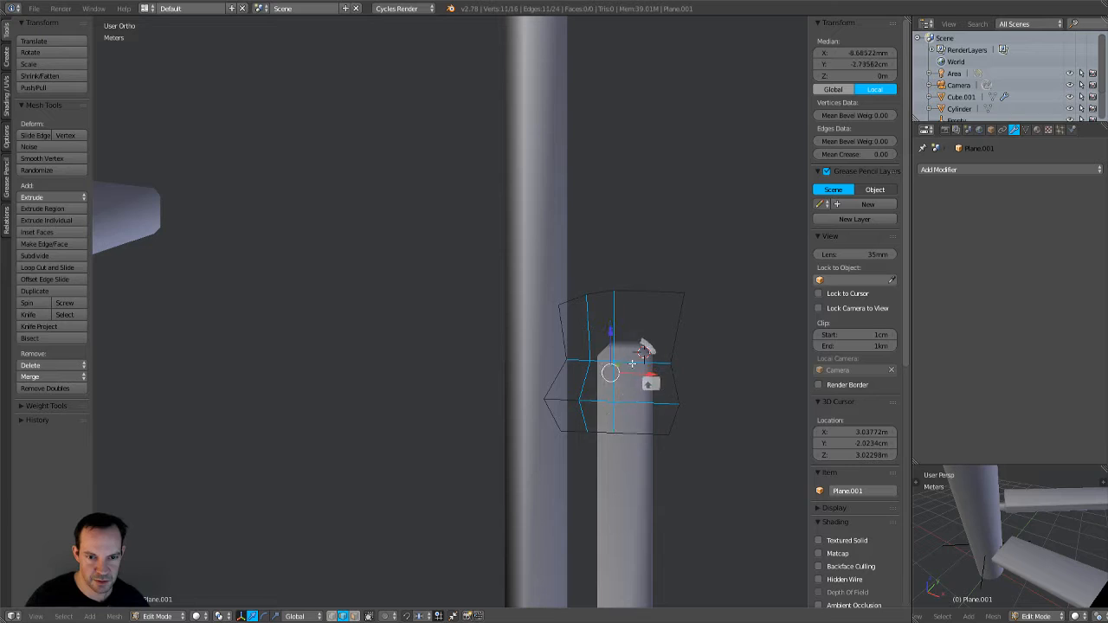
shift+right_click(581, 421)
key(x)
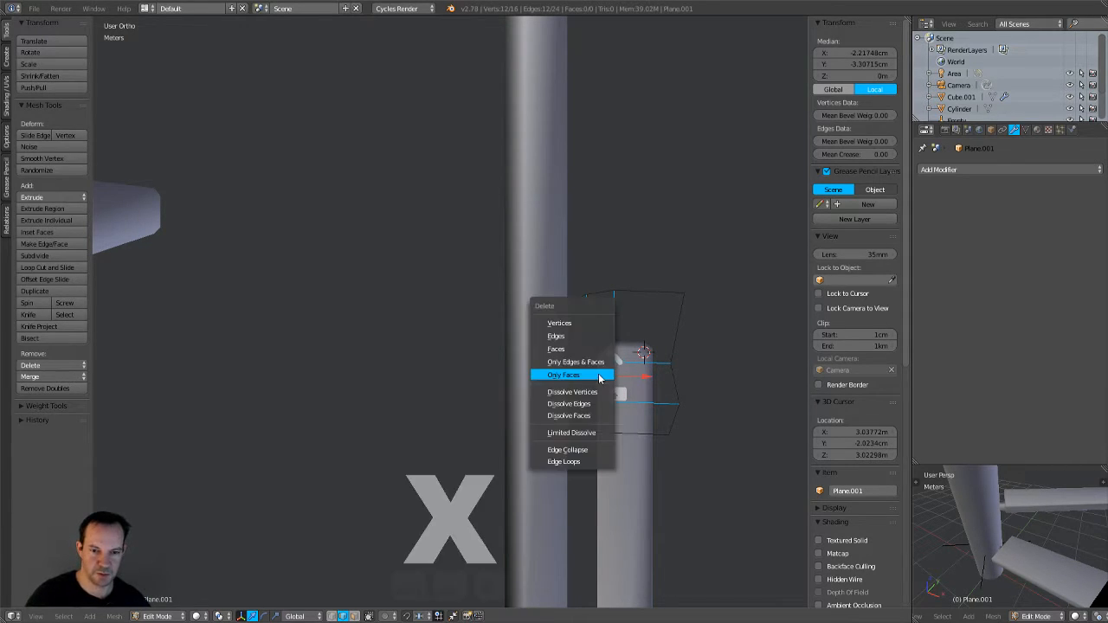
click(562, 337)
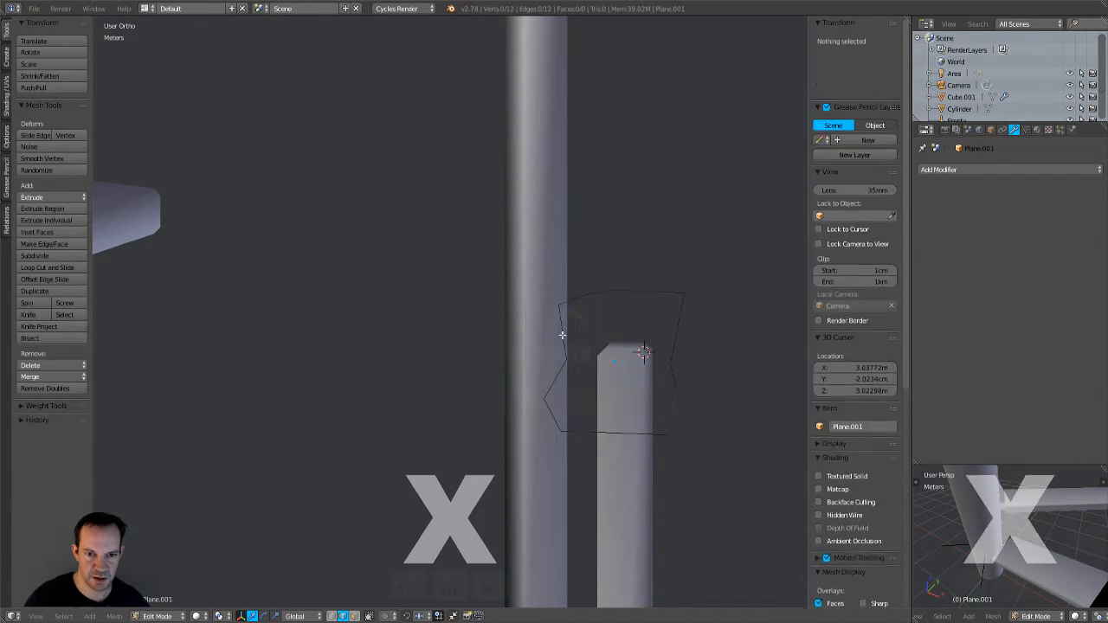
Step: In front view, move the outline's top right vertex down and inward to about 13.7 cm X and 12.6 cm Y local
middle_drag(563, 335, 640, 361)
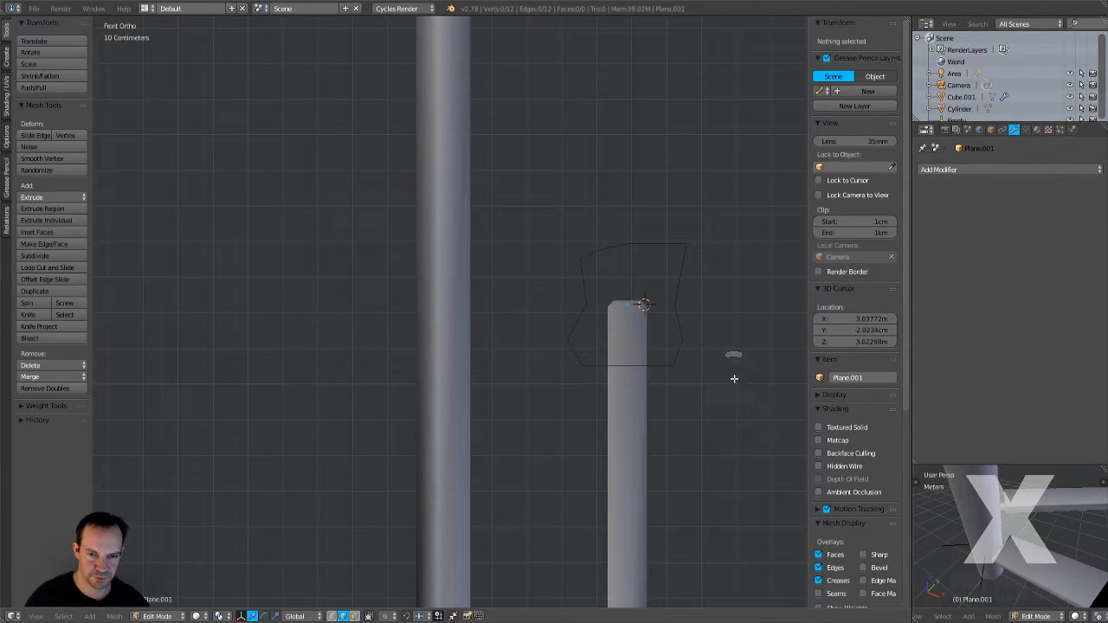
click(332, 615)
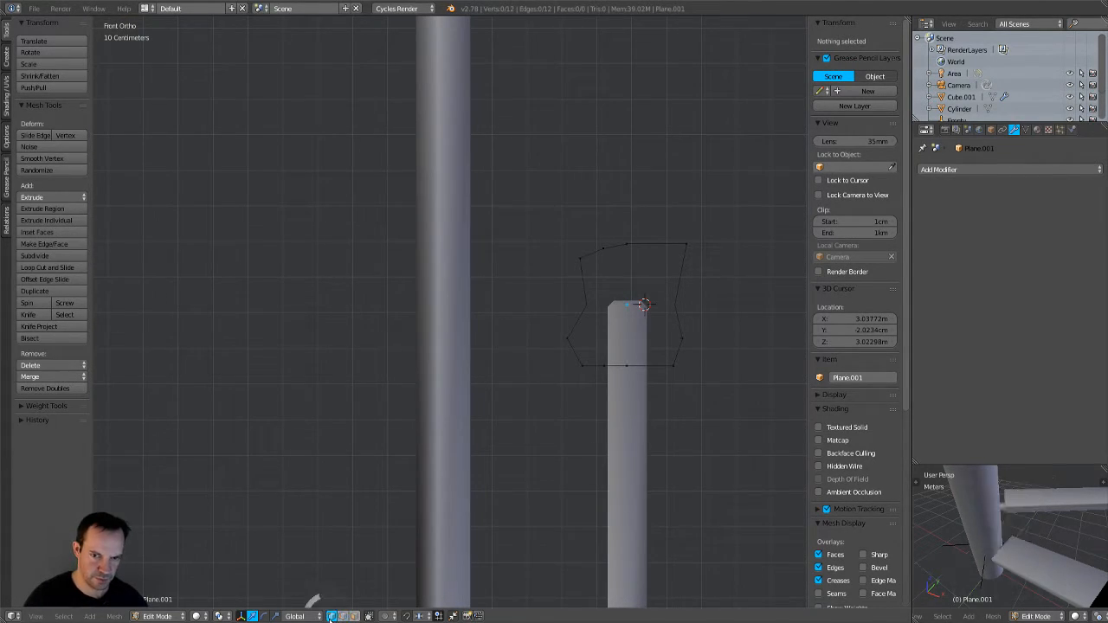
right_click(687, 243)
drag(687, 201, 687, 219)
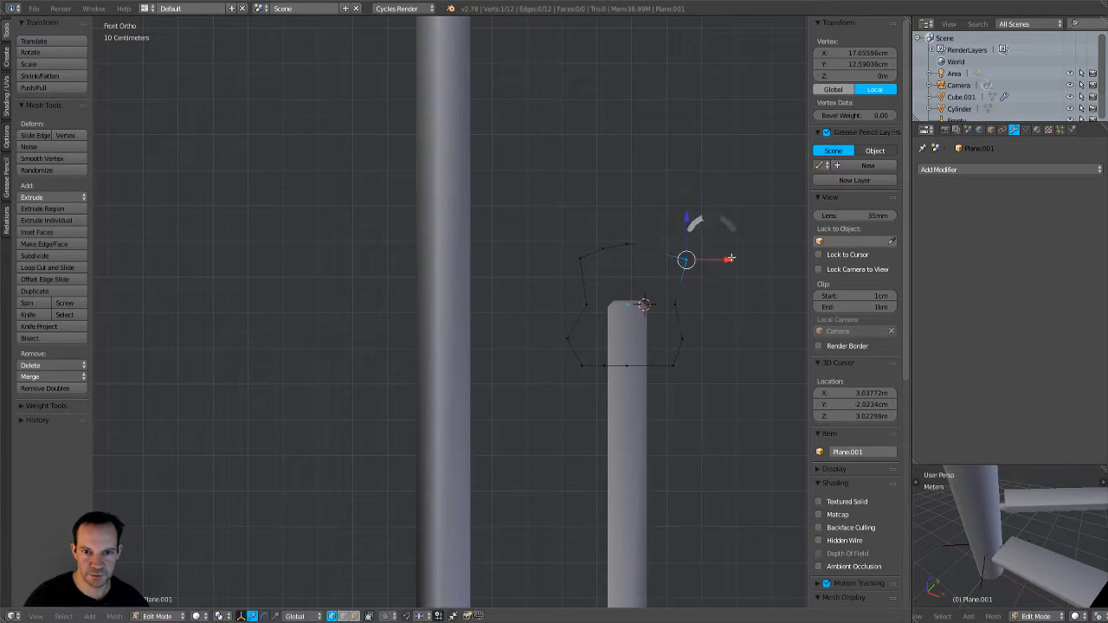
drag(733, 263, 718, 261)
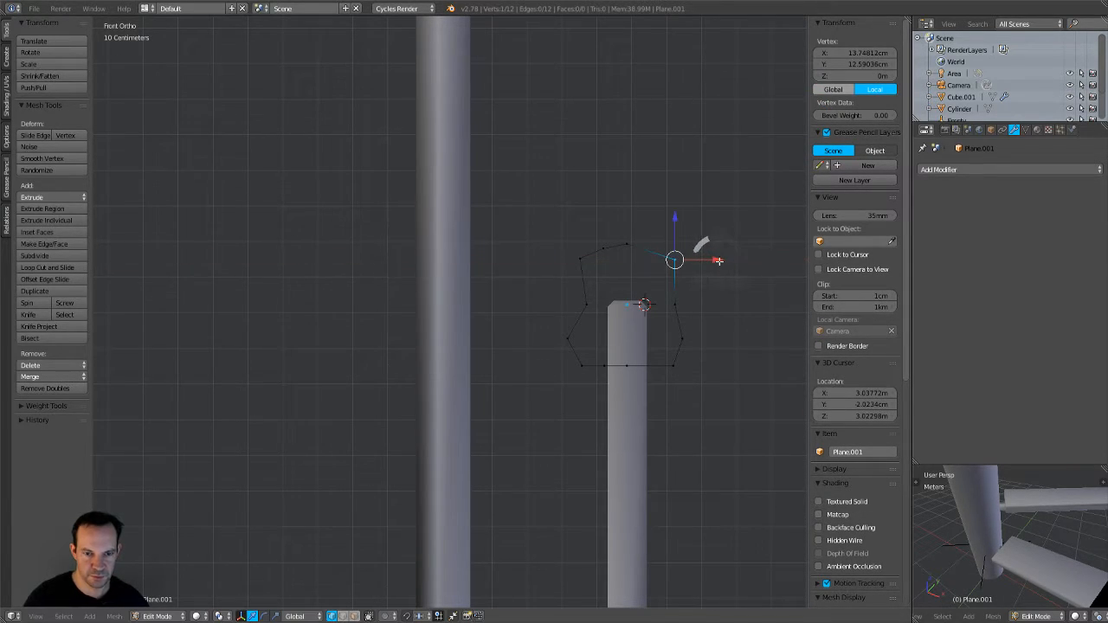
Step: Split the outline's top right edge at its midpoint and raise the new vertex slightly to round the top
key(ctrl+r)
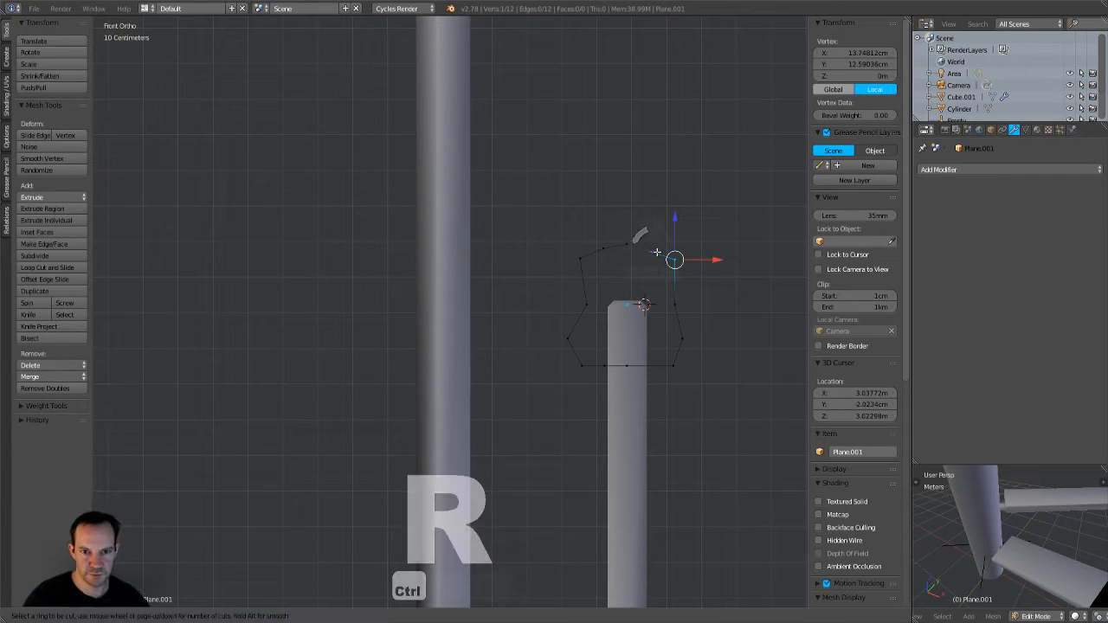
click(653, 212)
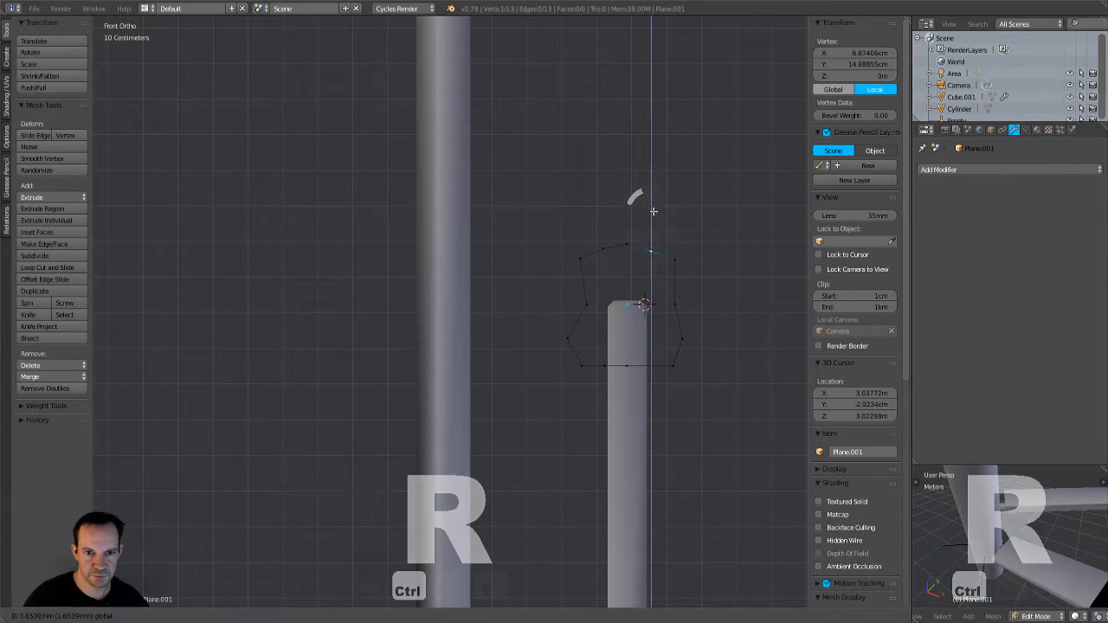
click(654, 208)
Step: Move the outline's lower left vertex inward along X, and its top left vertex to about -12.8 cm X and 9.7 cm Y local
right_click(567, 341)
key(g)
key(x)
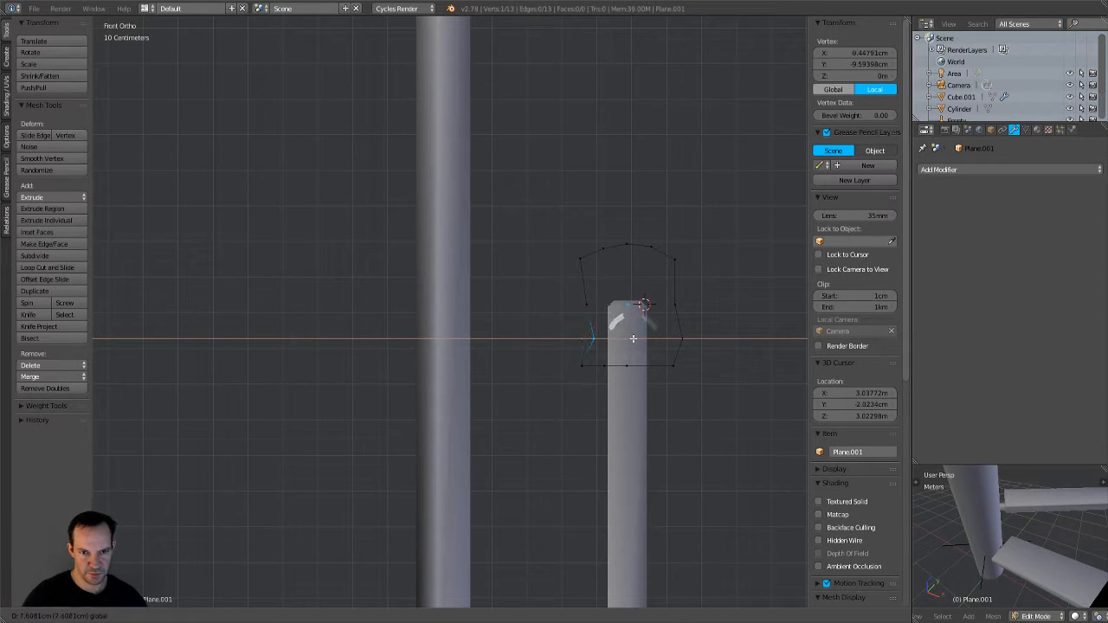
drag(632, 338, 632, 339)
right_click(580, 260)
drag(583, 211, 625, 270)
Step: Return to object mode and add a Screw modifier to the outline, with the Empty as its axis object
middle_drag(699, 339, 596, 368)
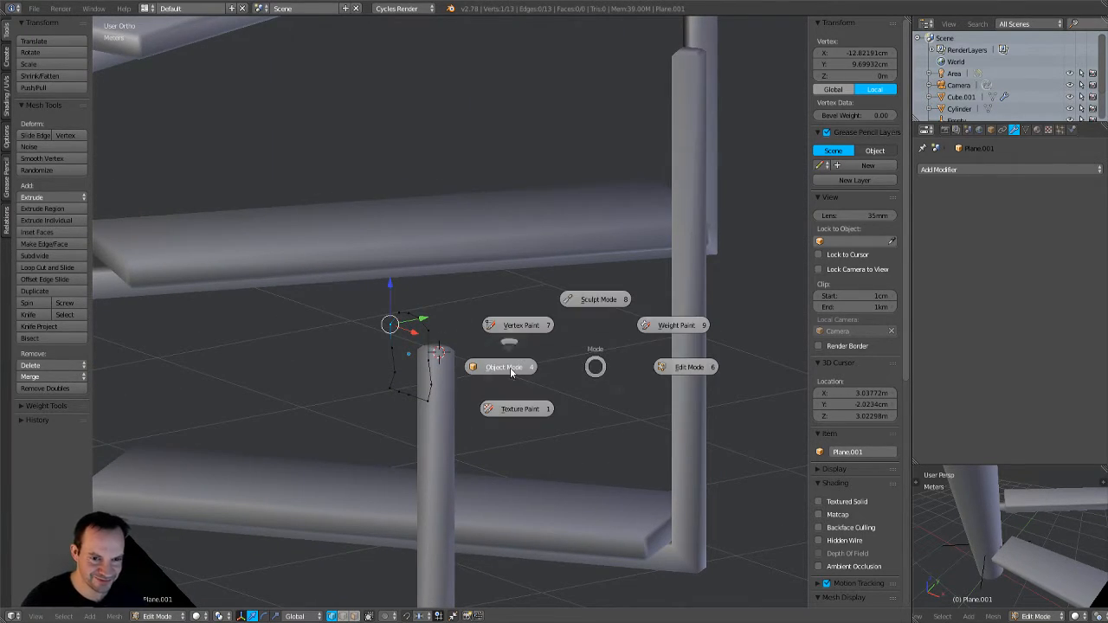
click(511, 370)
click(983, 170)
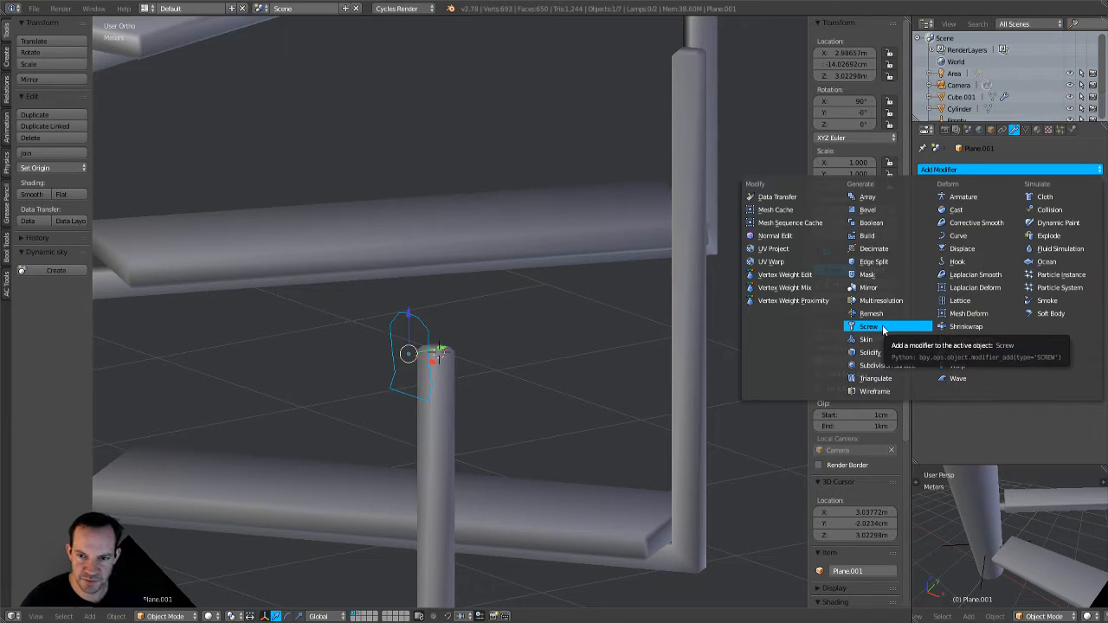
click(869, 326)
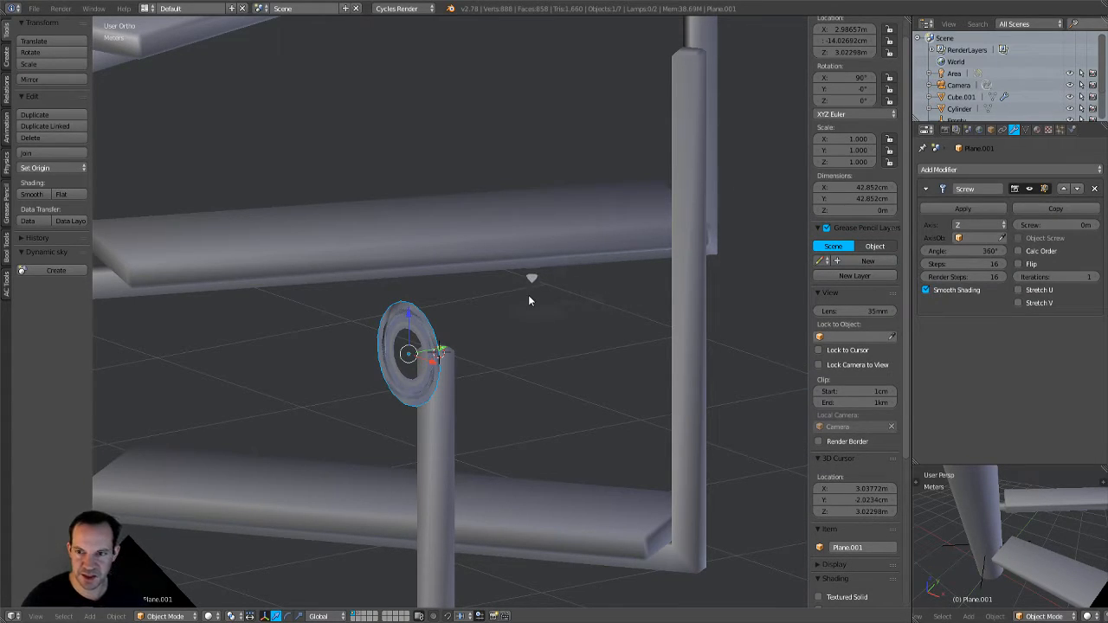
click(981, 236)
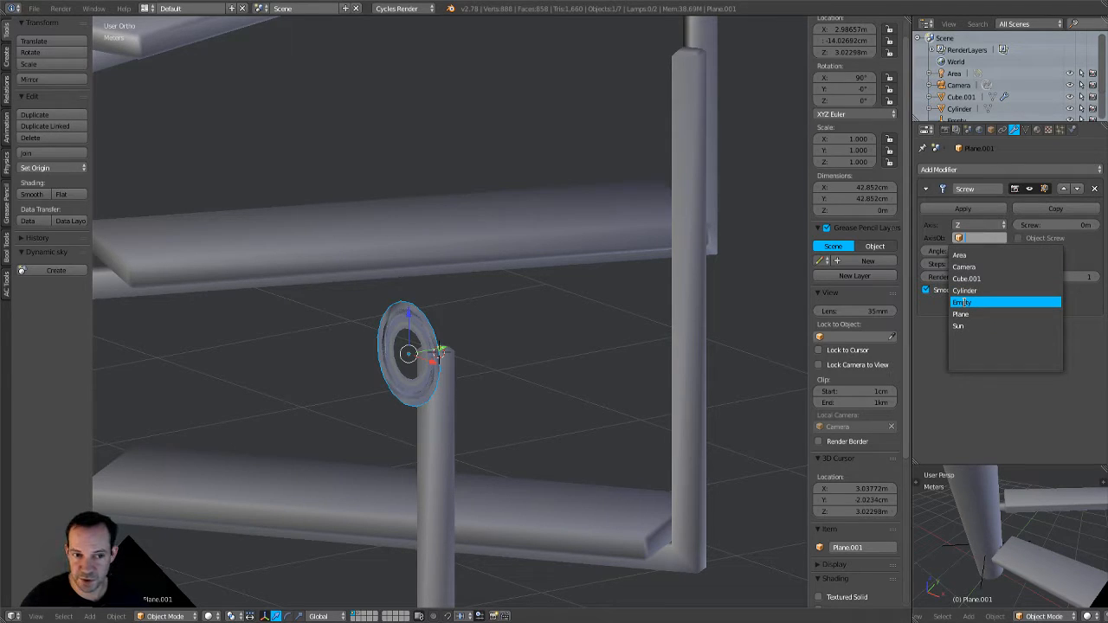
click(962, 302)
Step: Set the Screw modifier's screw height to 9 m, its steps to 37 and its render steps to 34
scroll(697, 303, down, 6)
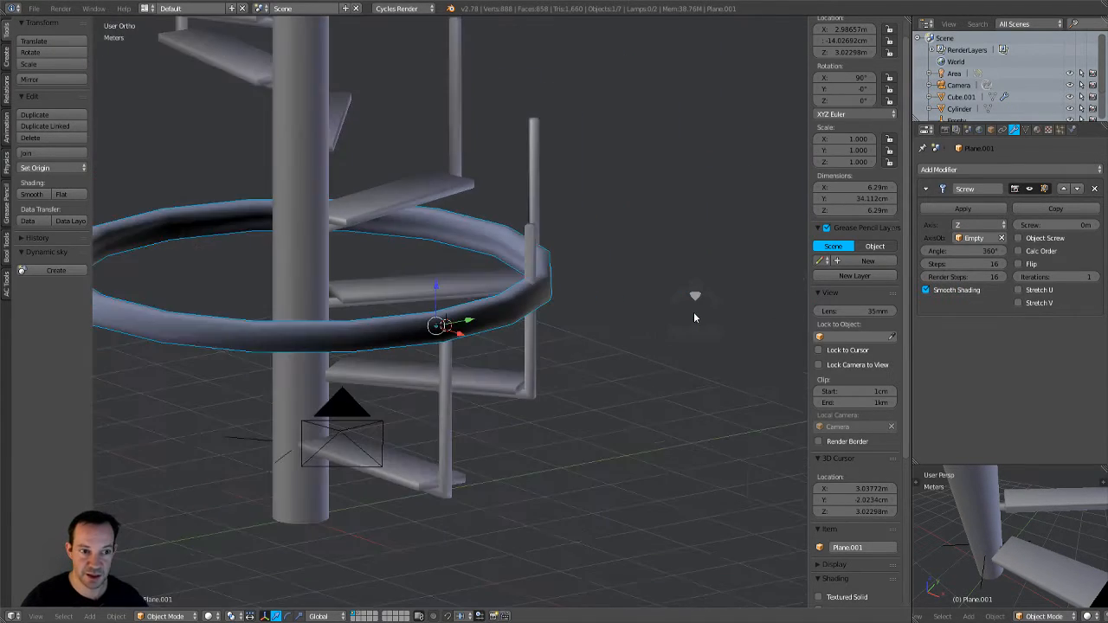
middle_drag(656, 320, 627, 336)
scroll(628, 336, up, 2)
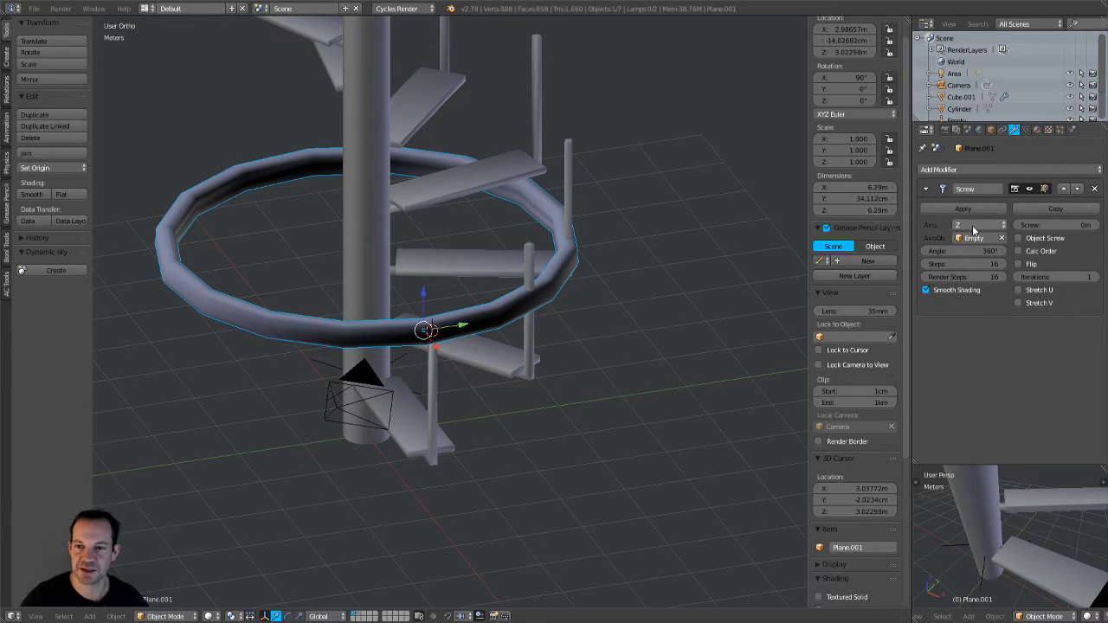
drag(1048, 232, 1107, 226)
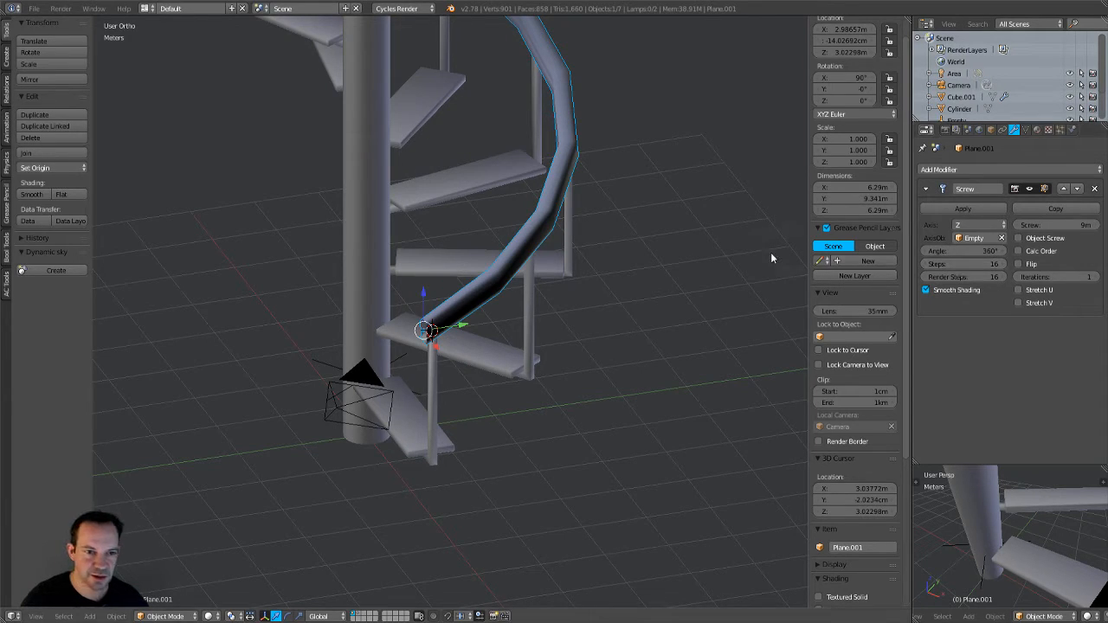
scroll(762, 255, down, 4)
scroll(595, 252, down, 3)
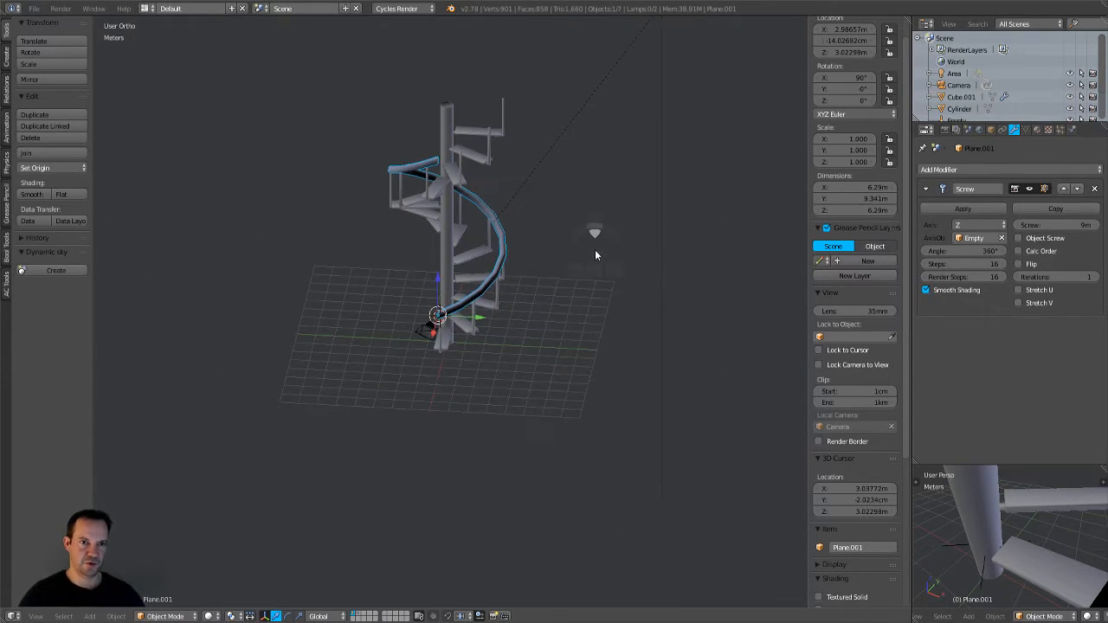
mouse_move(952, 264)
mouse_down()
mouse_move(995, 264)
mouse_move(953, 276)
mouse_up()
scroll(531, 226, up, 6)
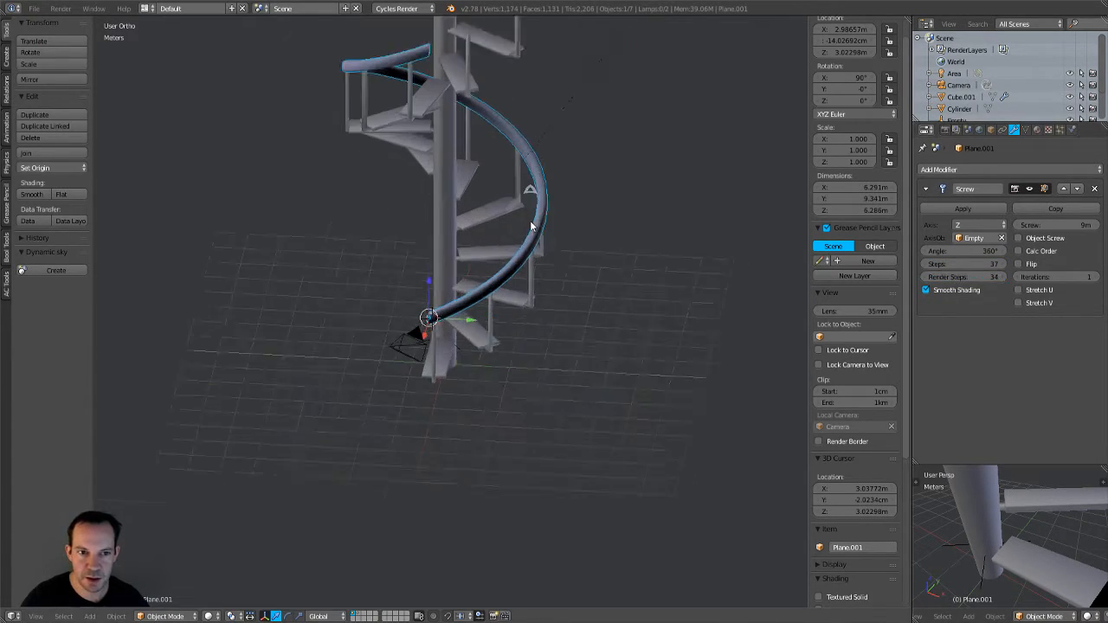
mouse_move(598, 237)
middle_down()
mouse_move(659, 222)
mouse_move(601, 227)
middle_up()
scroll(610, 228, down, 5)
scroll(601, 227, up, 2)
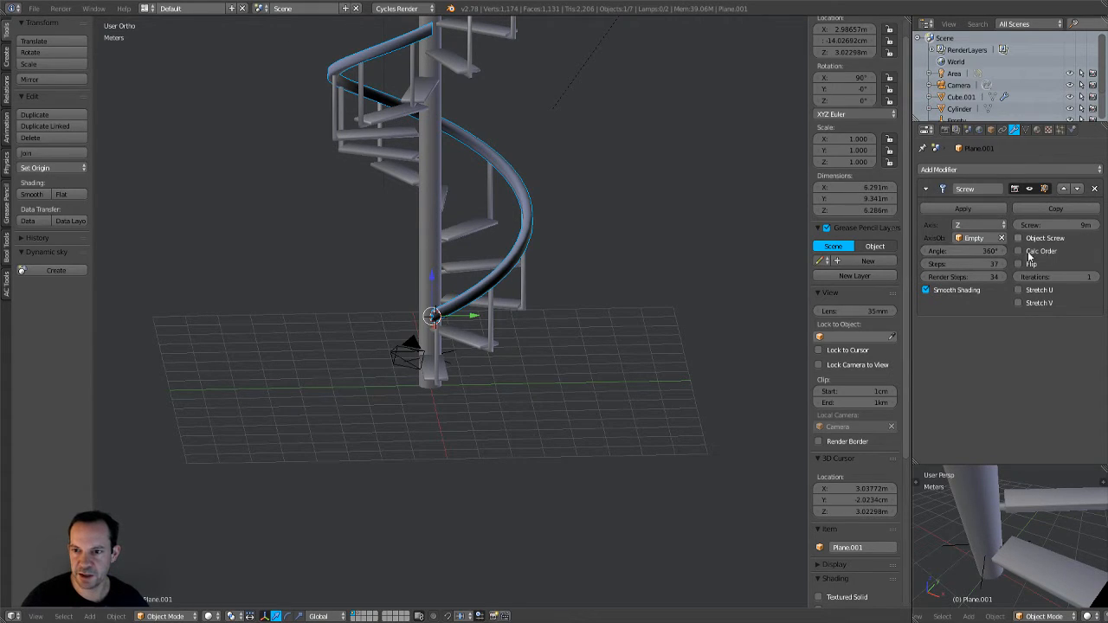
scroll(686, 255, down, 3)
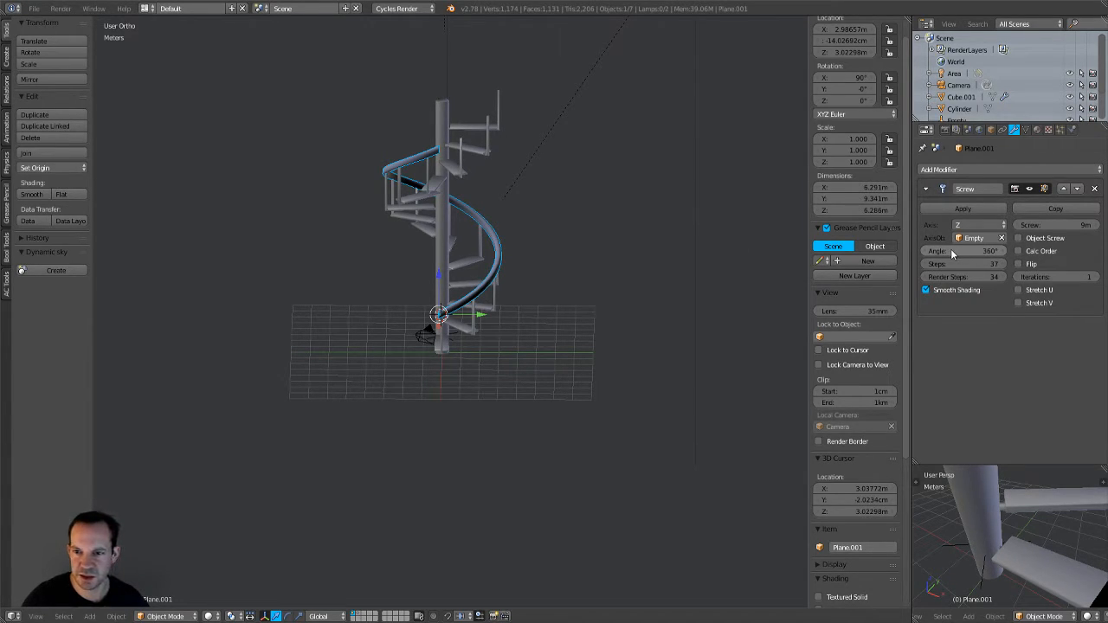
Step: Extend the handrail to the last post by setting the Screw angle to 454.2° and the screw height to 11.3 m
drag(935, 251, 964, 252)
drag(1022, 225, 1039, 225)
drag(934, 251, 968, 251)
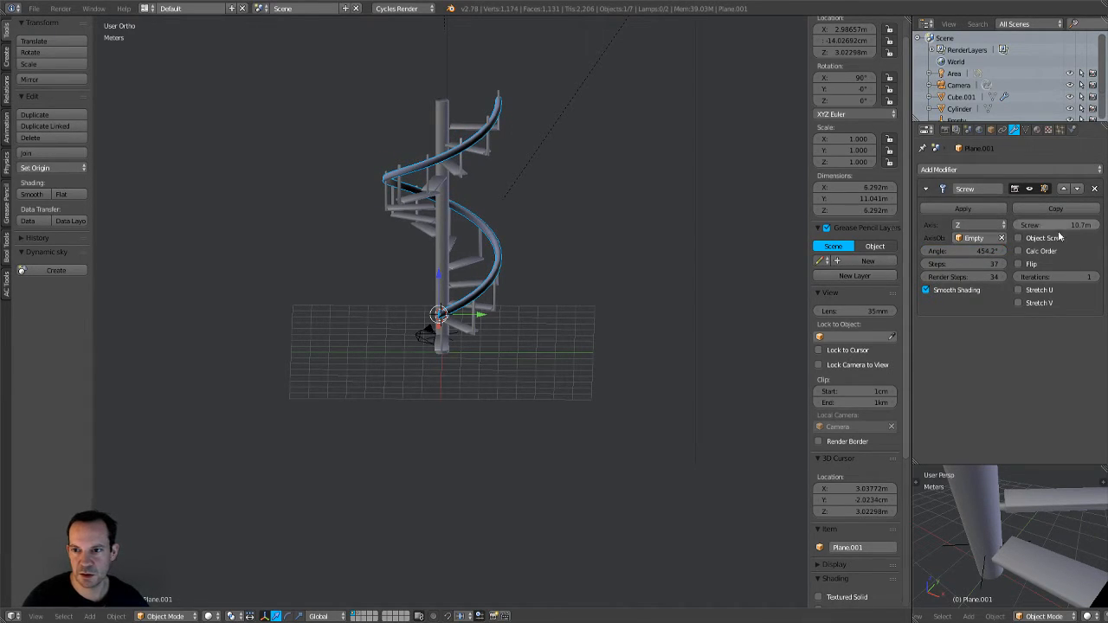
drag(1043, 227, 1061, 227)
Step: Examine how the handrail follows the tops of the posts along the whole staircase from several sides
scroll(554, 201, up, 4)
middle_drag(519, 208, 499, 341)
scroll(558, 214, down, 4)
scroll(641, 192, up, 2)
scroll(496, 338, up, 3)
middle_drag(452, 241, 524, 286)
scroll(524, 286, down, 7)
middle_drag(495, 321, 549, 367)
scroll(500, 378, up, 5)
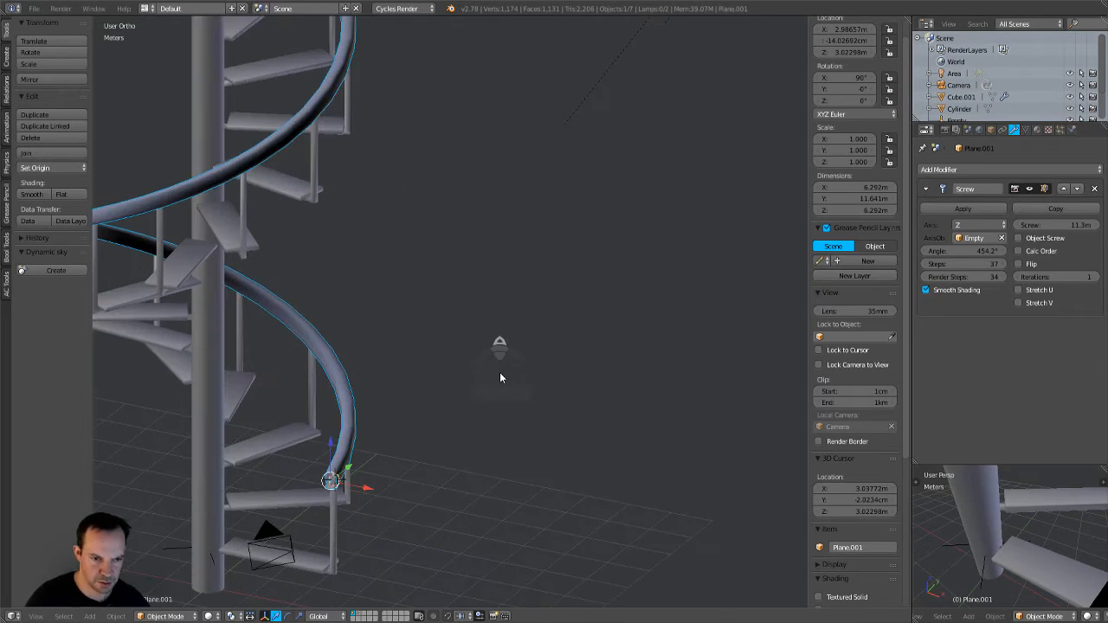
middle_drag(453, 368, 583, 399)
scroll(575, 356, down, 2)
scroll(564, 355, up, 3)
scroll(564, 360, down, 6)
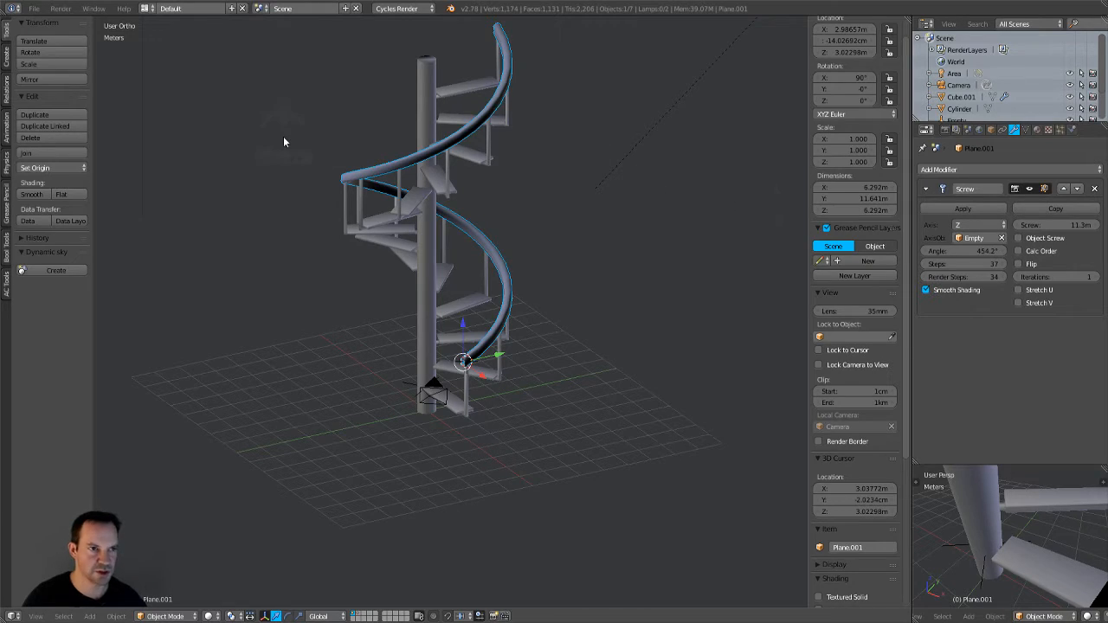
Step: Save the project as a new file named stairs1.blend
click(30, 9)
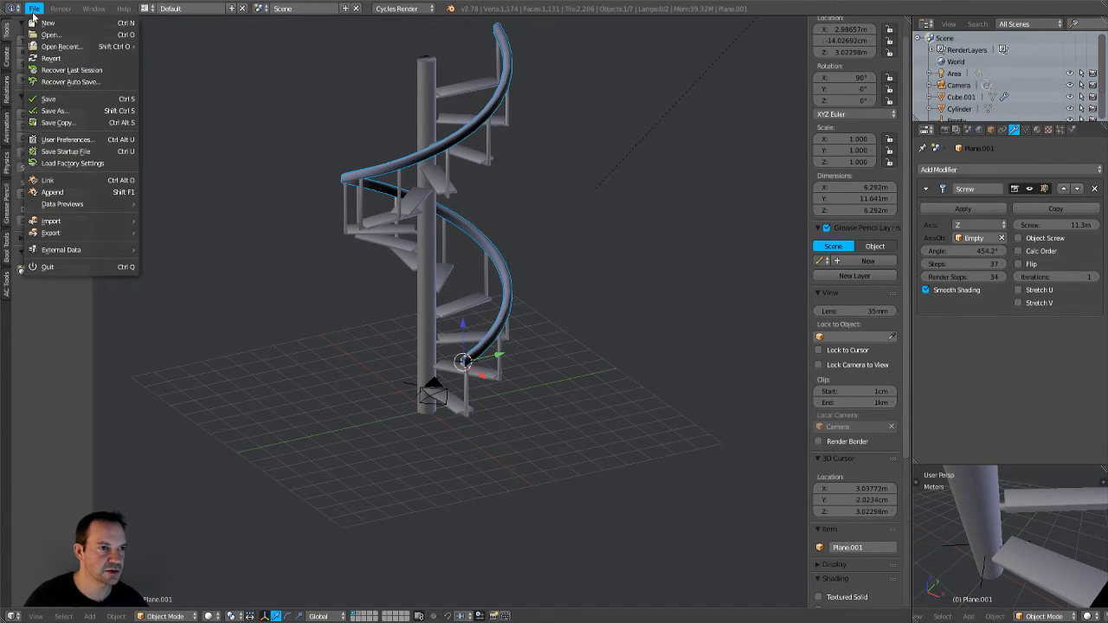
click(76, 112)
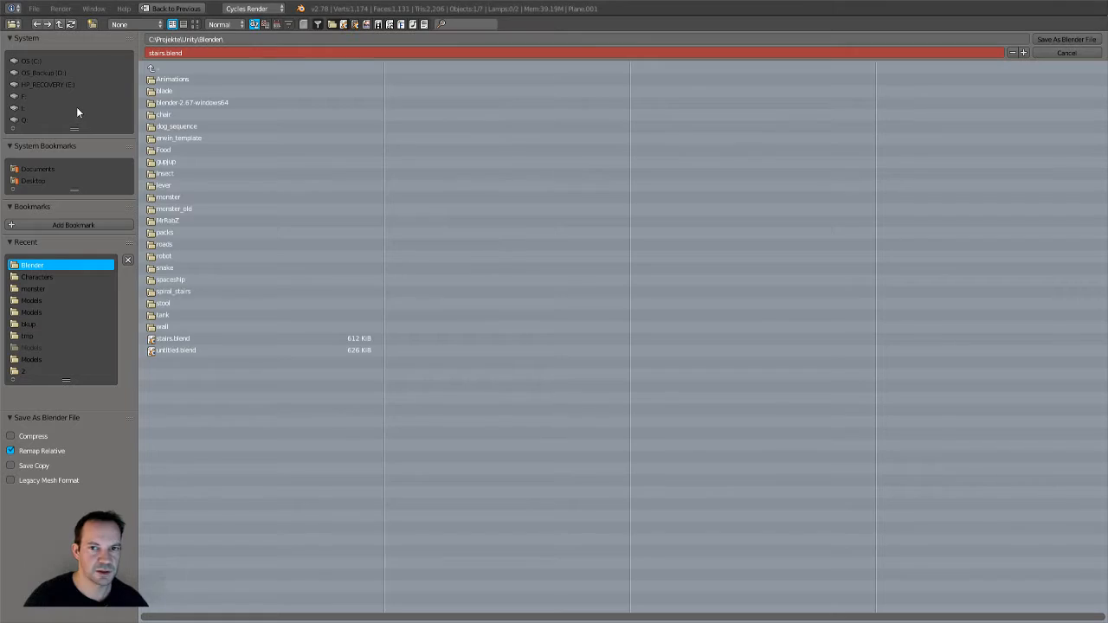
click(1023, 53)
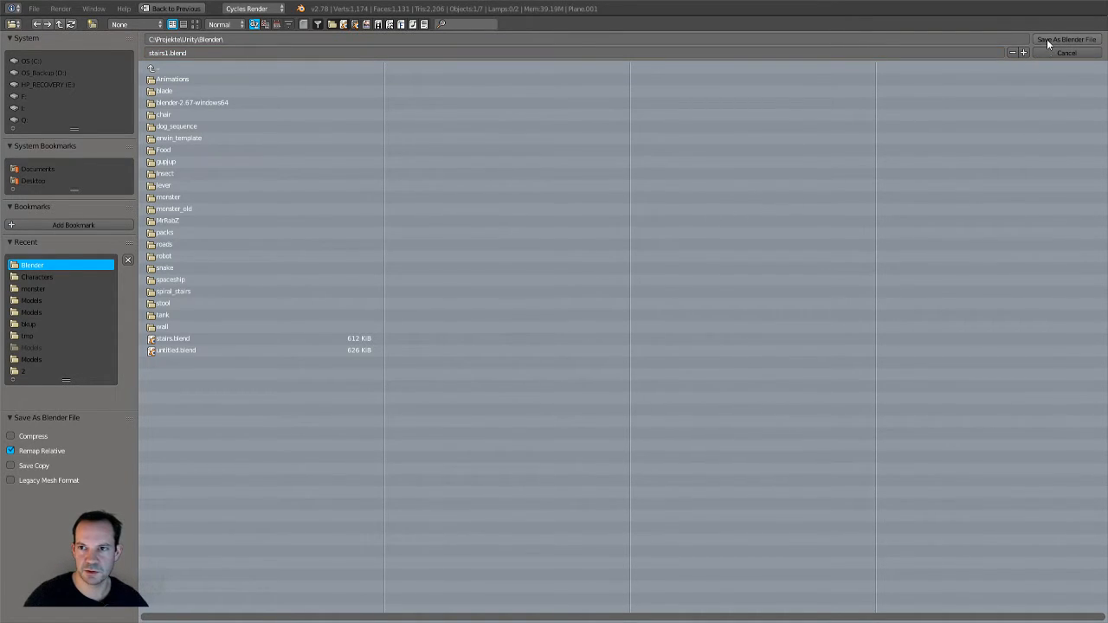
click(1048, 39)
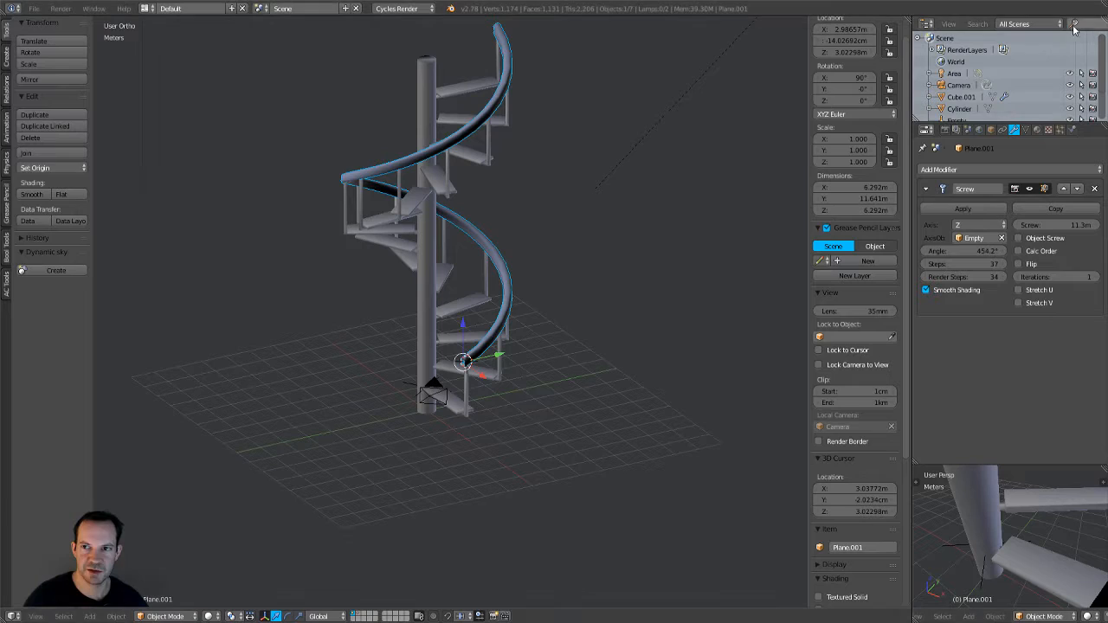
Step: Apply the handrail's Screw modifier and recalculate the normals of its entire mesh in edit mode
click(961, 211)
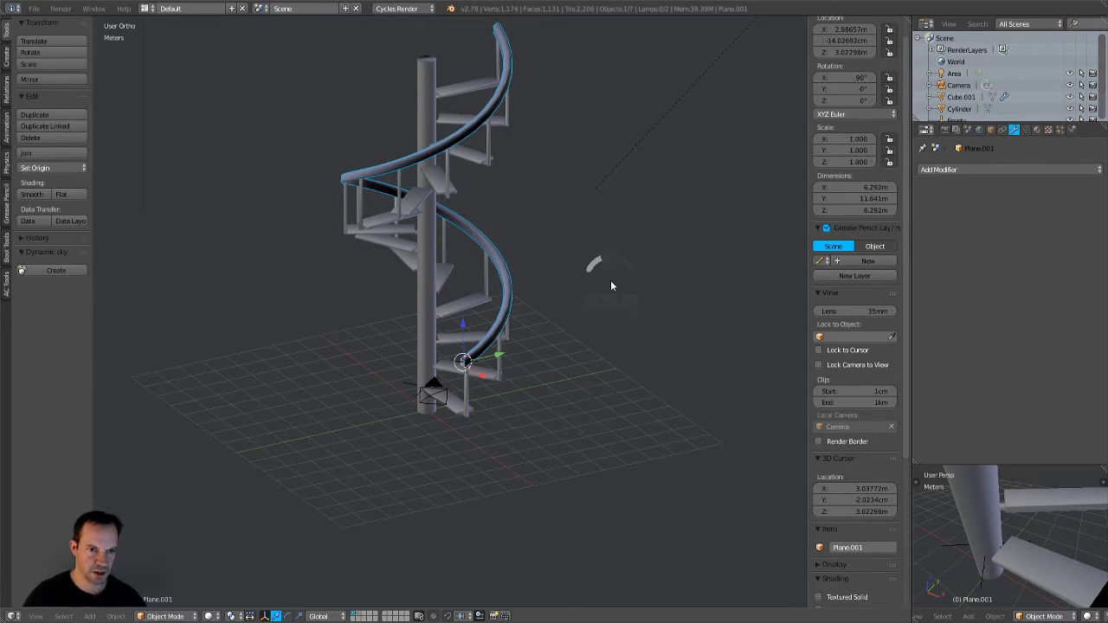
key(Tab)
click(703, 281)
scroll(575, 312, up, 1)
scroll(576, 312, up, 2)
mouse_move(626, 312)
middle_down()
mouse_move(594, 314)
mouse_move(608, 317)
middle_up()
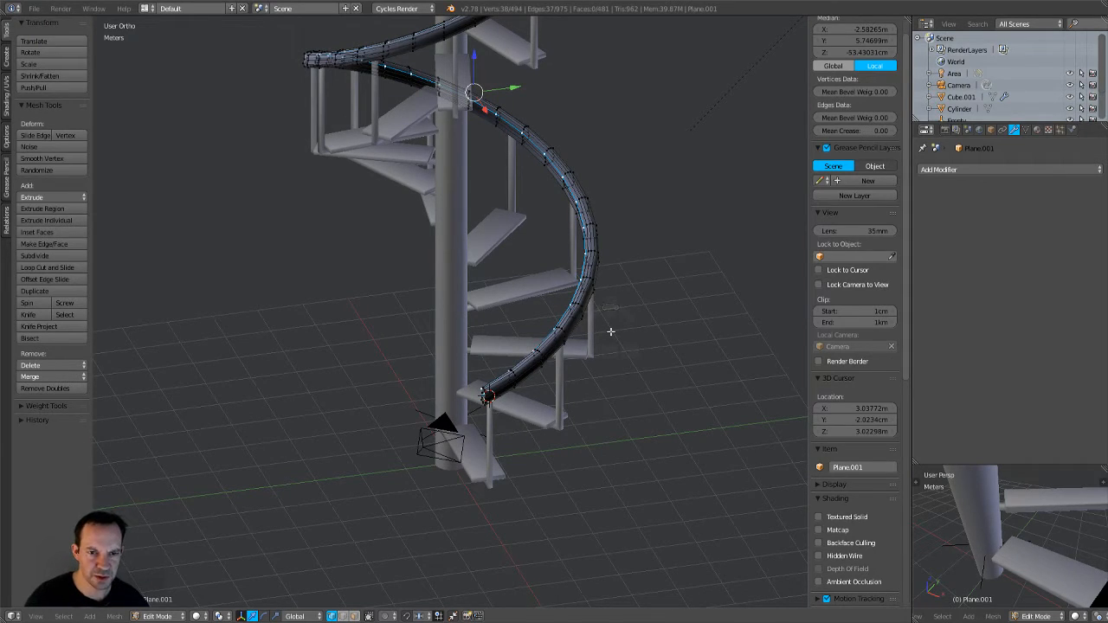
key(a)
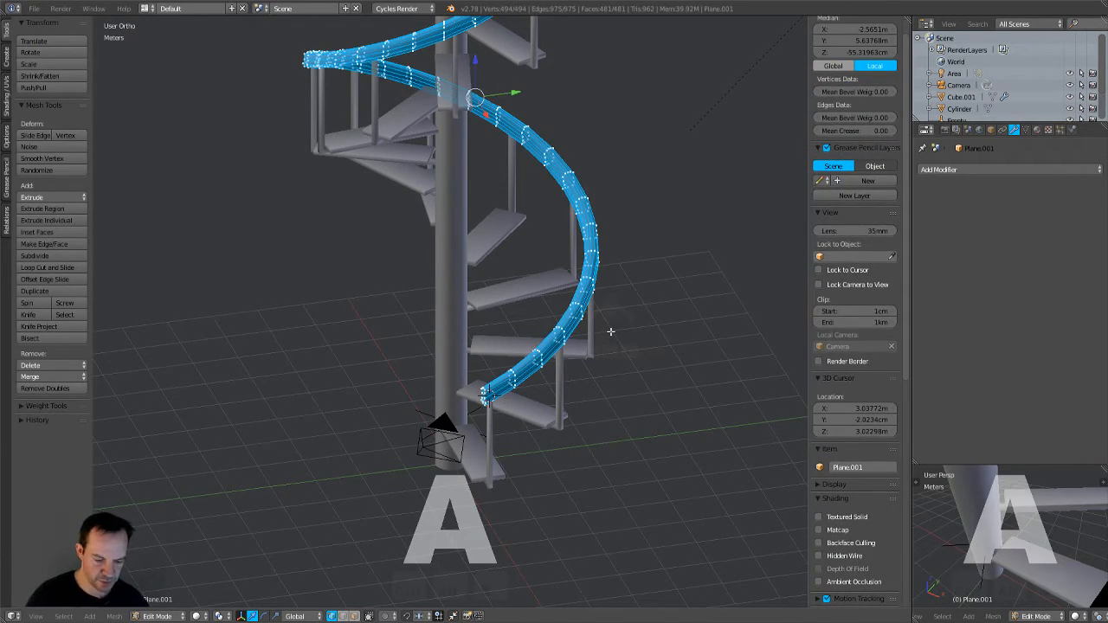
key(ctrl+n)
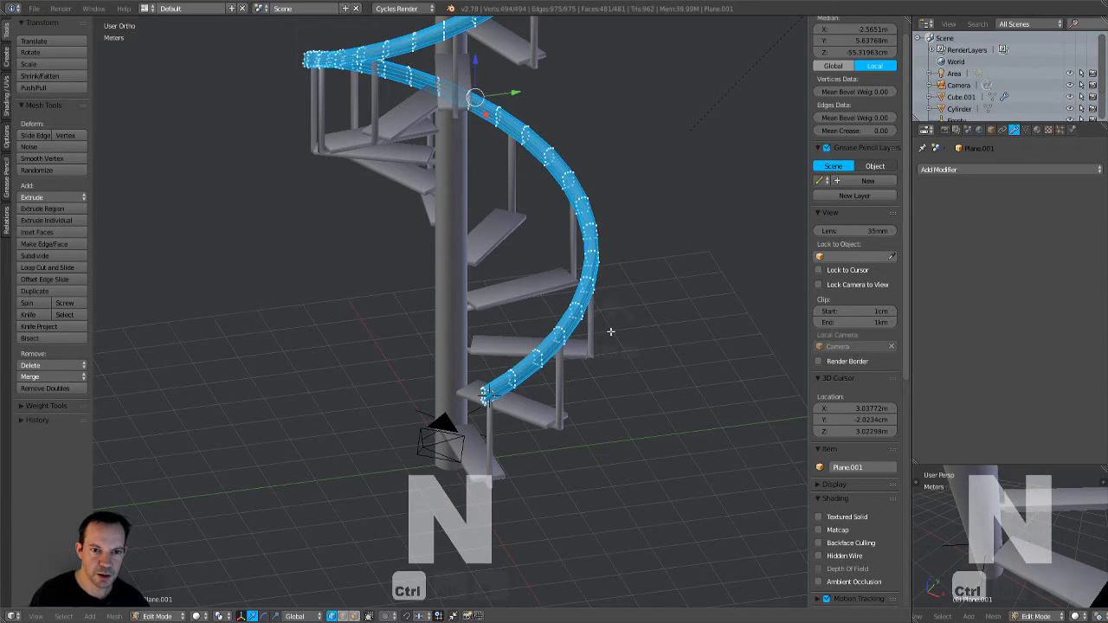
Step: Select the open edge loop at the handrail's lower end and fill it with a face
middle_drag(632, 343, 655, 375)
scroll(612, 423, up, 4)
middle_drag(612, 422, 626, 302)
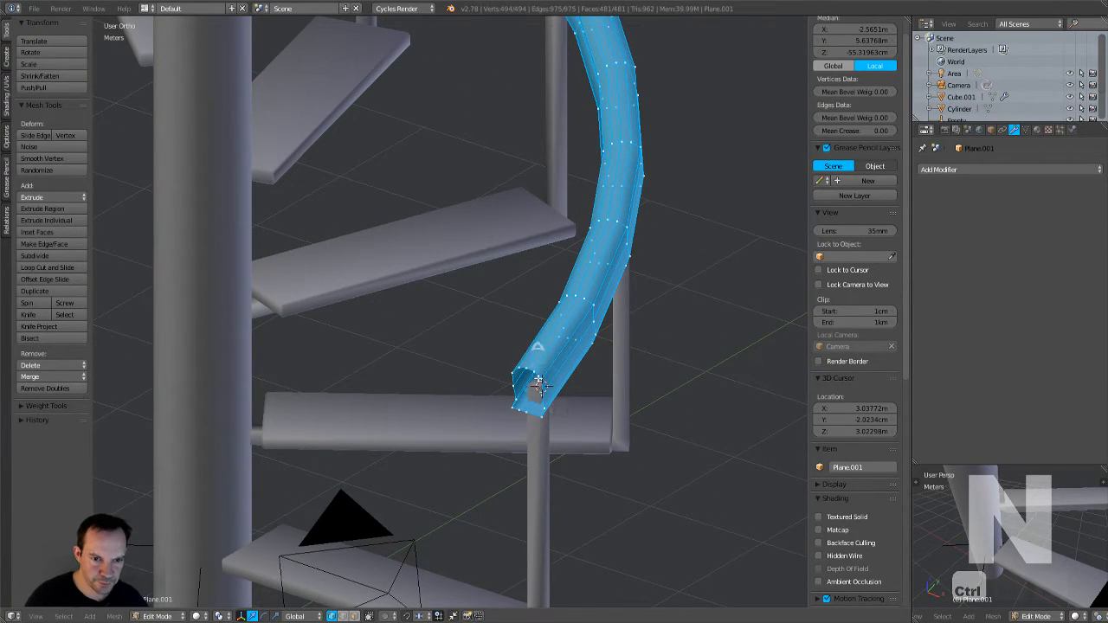
alt+right_click(535, 385)
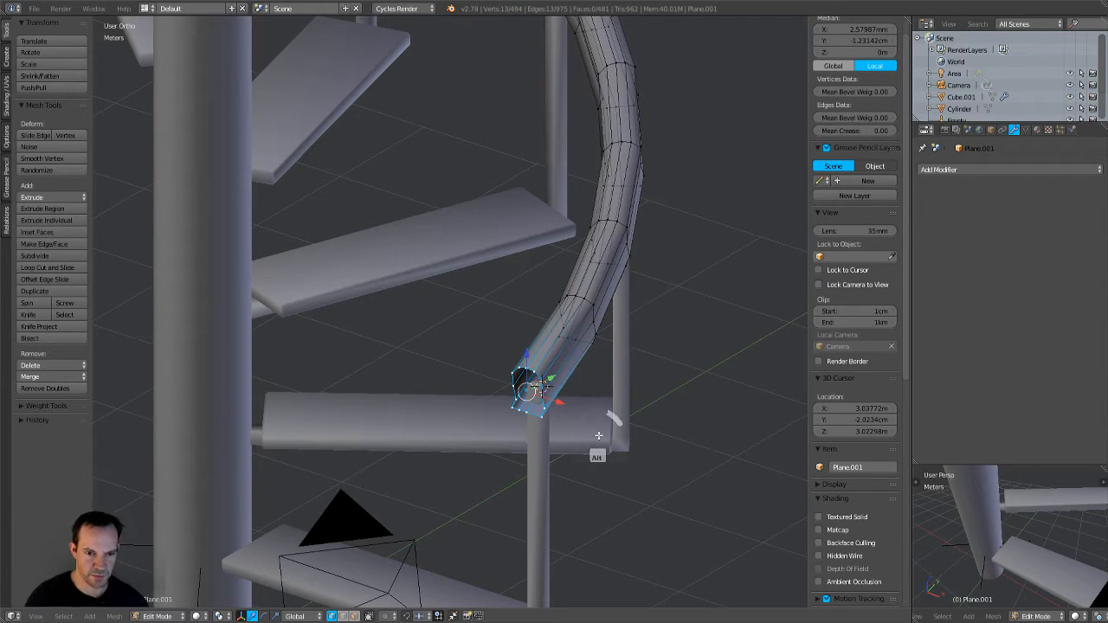
key(f)
Step: Select the open edge loop at the handrail's upper end, fill it with a face and return to object mode
scroll(598, 435, down, 5)
middle_drag(594, 421, 597, 484)
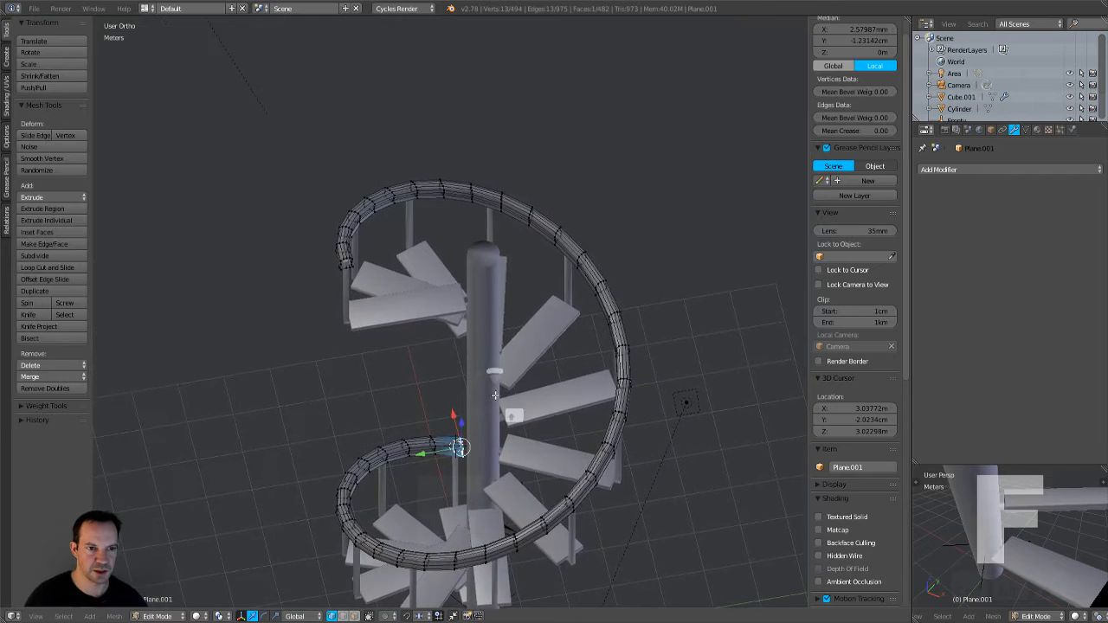
scroll(293, 287, up, 6)
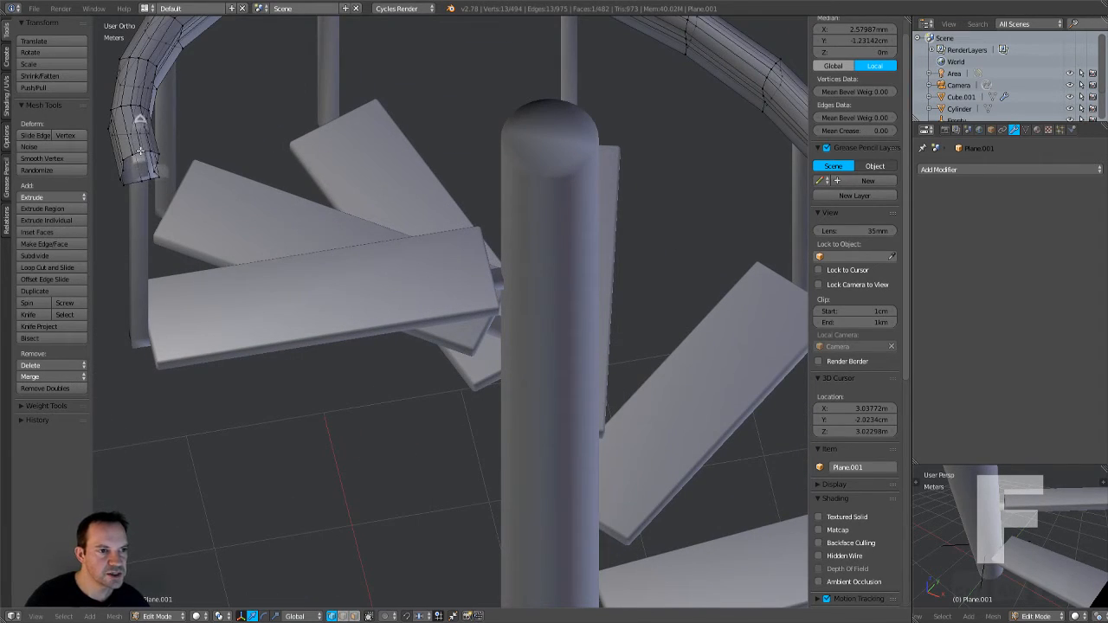
right_click(139, 152)
shift+right_click(138, 151)
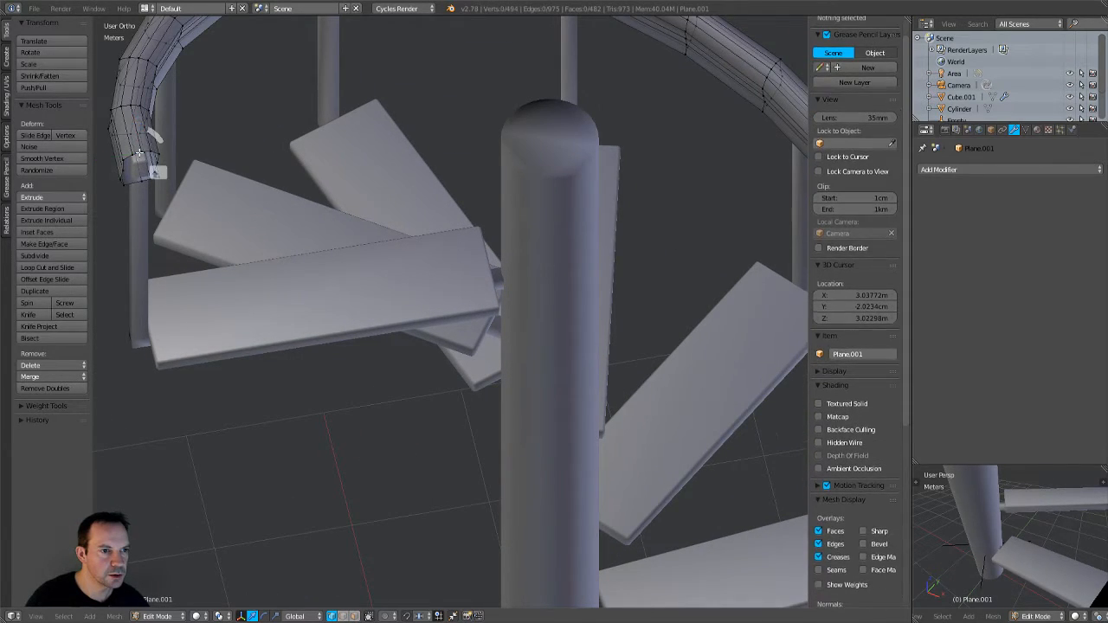
shift+right_click(138, 151)
shift+right_click(135, 154)
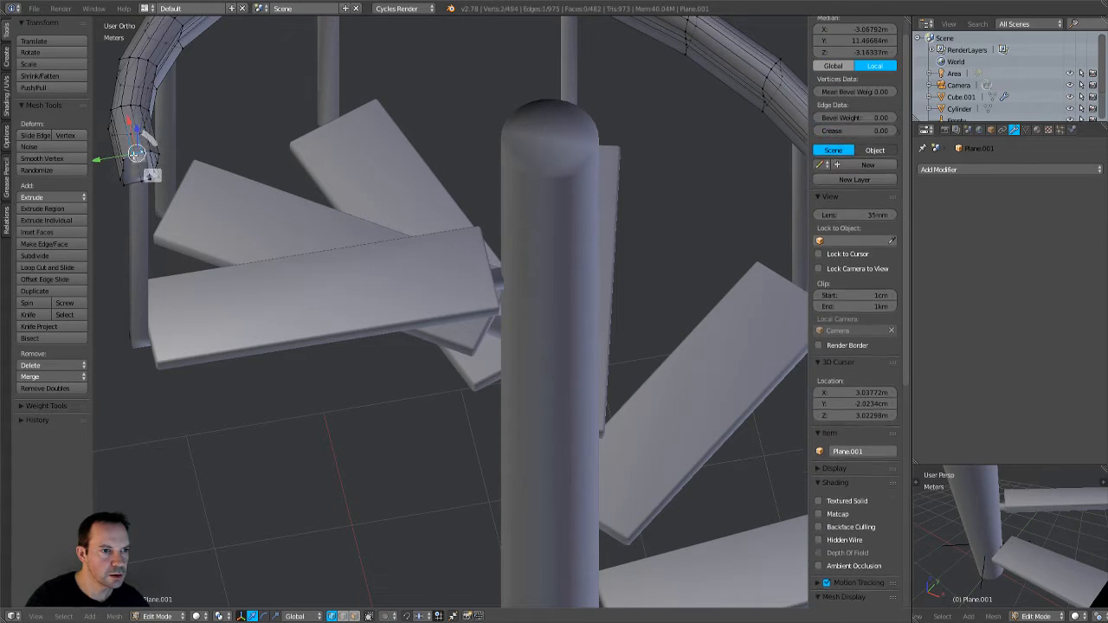
shift+right_click(129, 157)
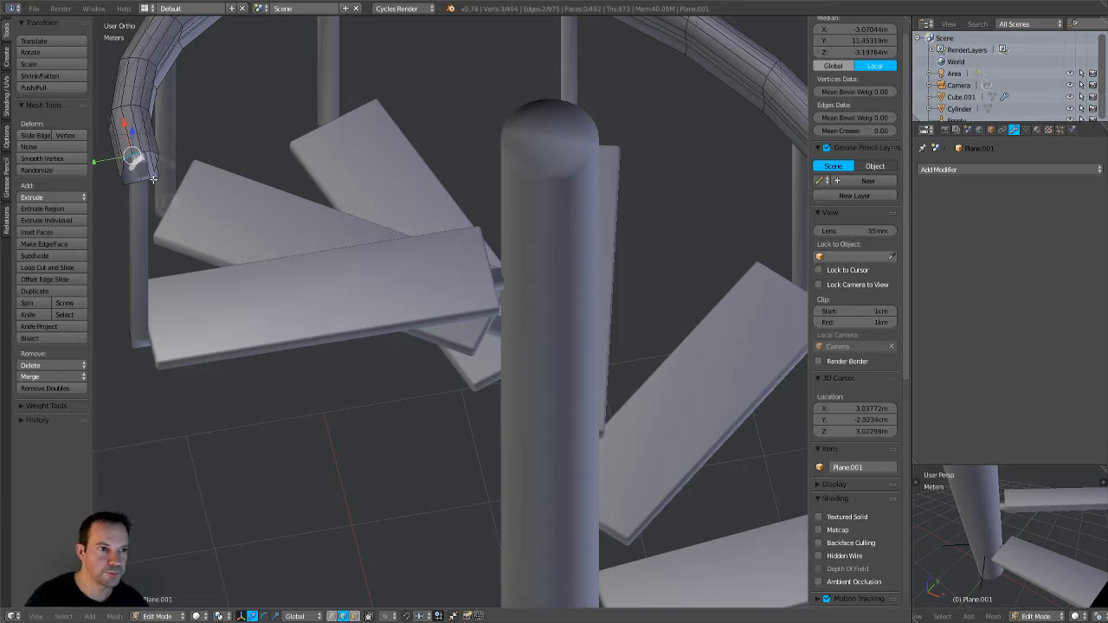
shift+right_click(141, 149)
right_click(145, 153)
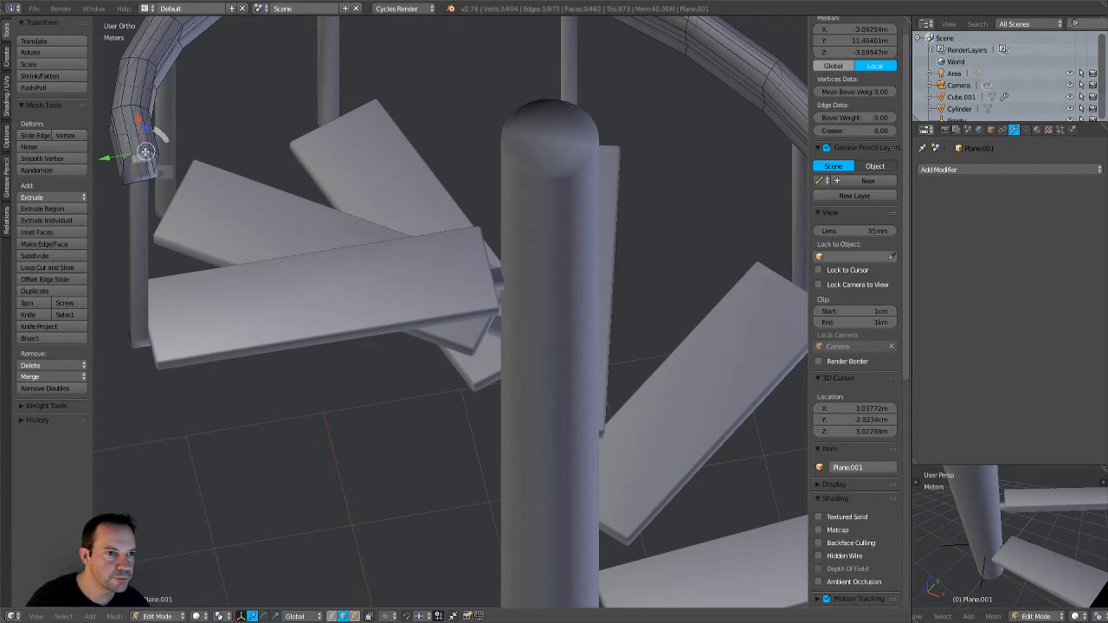
alt+right_click(141, 154)
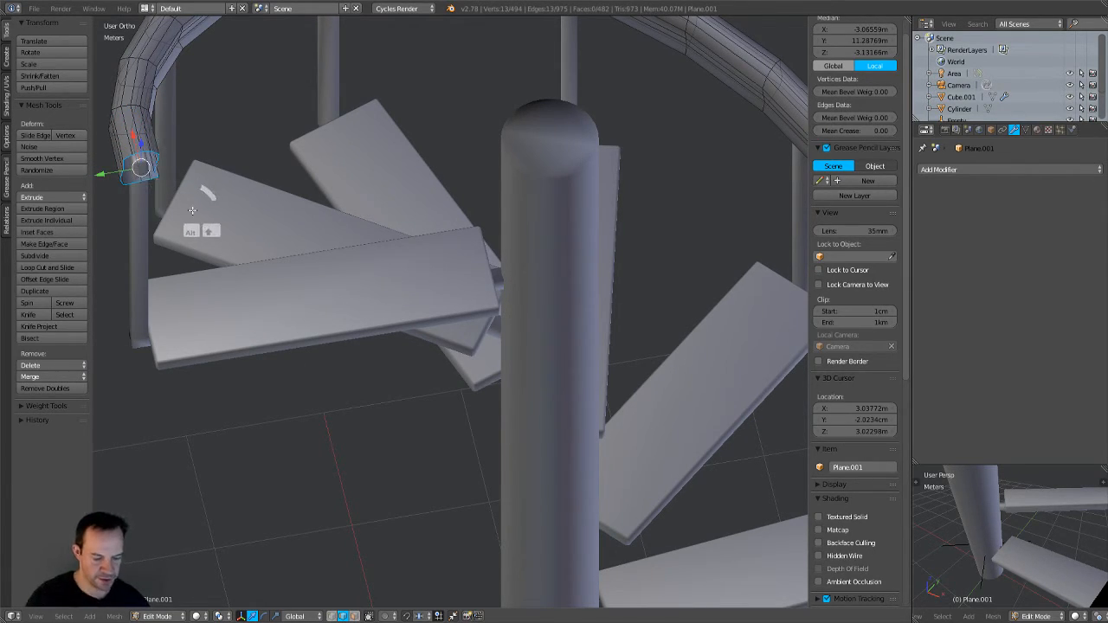
key(f)
scroll(204, 239, down, 3)
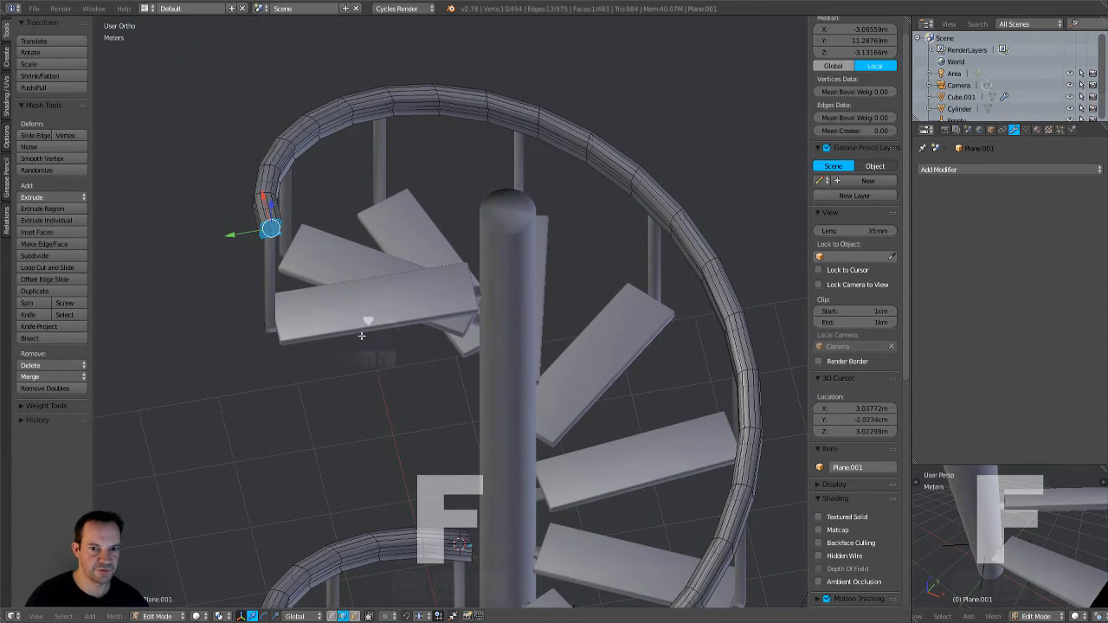
middle_drag(370, 338, 327, 328)
scroll(327, 329, down, 3)
key(Tab)
Step: Examine the staircase with its capped handrail from several sides
key(ctrl+alt+shift+c)
click(238, 332)
middle_drag(238, 332, 584, 285)
scroll(454, 339, up, 2)
shift+middle_drag(466, 242, 563, 364)
scroll(536, 316, down, 3)
scroll(548, 351, up, 3)
scroll(548, 351, down, 1)
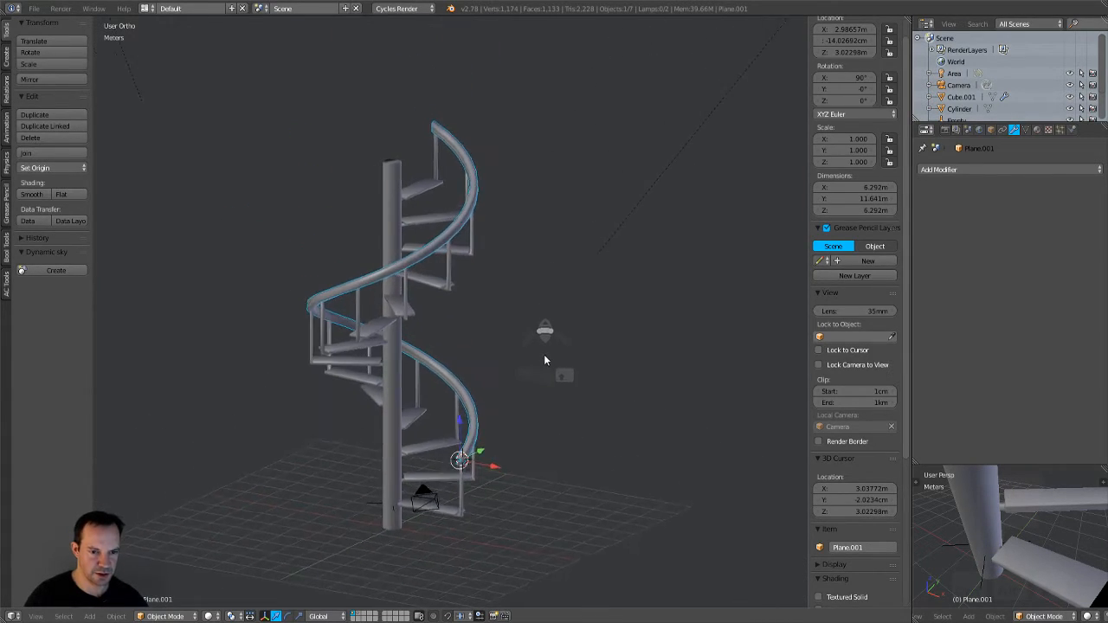
middle_drag(514, 388, 592, 401)
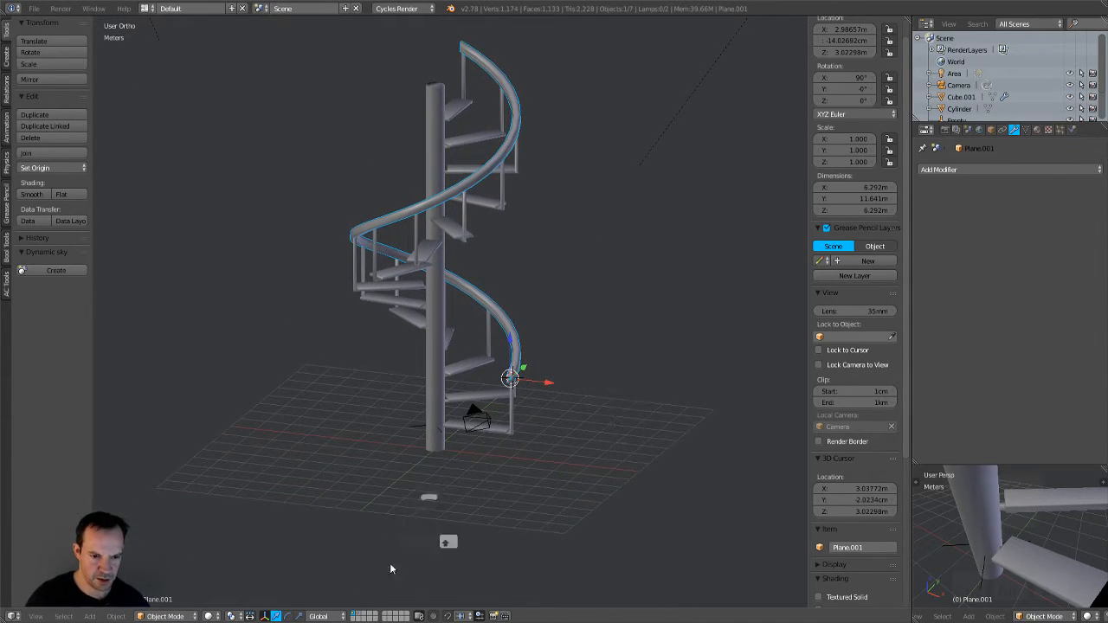
Step: Preview the staircase in rendered viewport shading and examine its steps, column and handrail from several sides
click(208, 615)
click(235, 538)
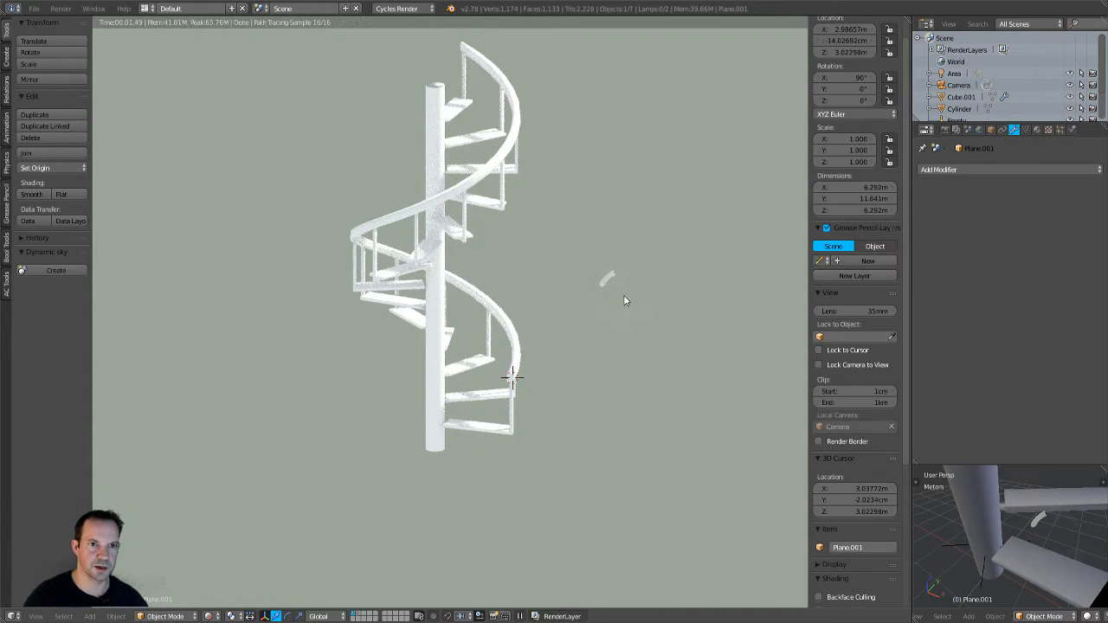
scroll(610, 301, up, 5)
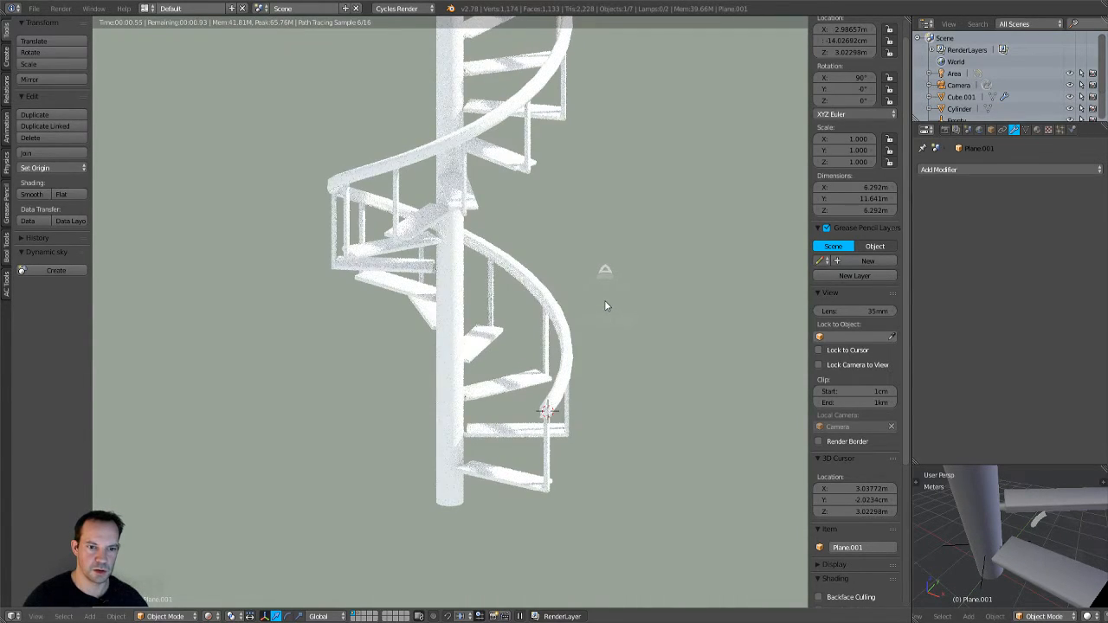
middle_drag(605, 305, 571, 349)
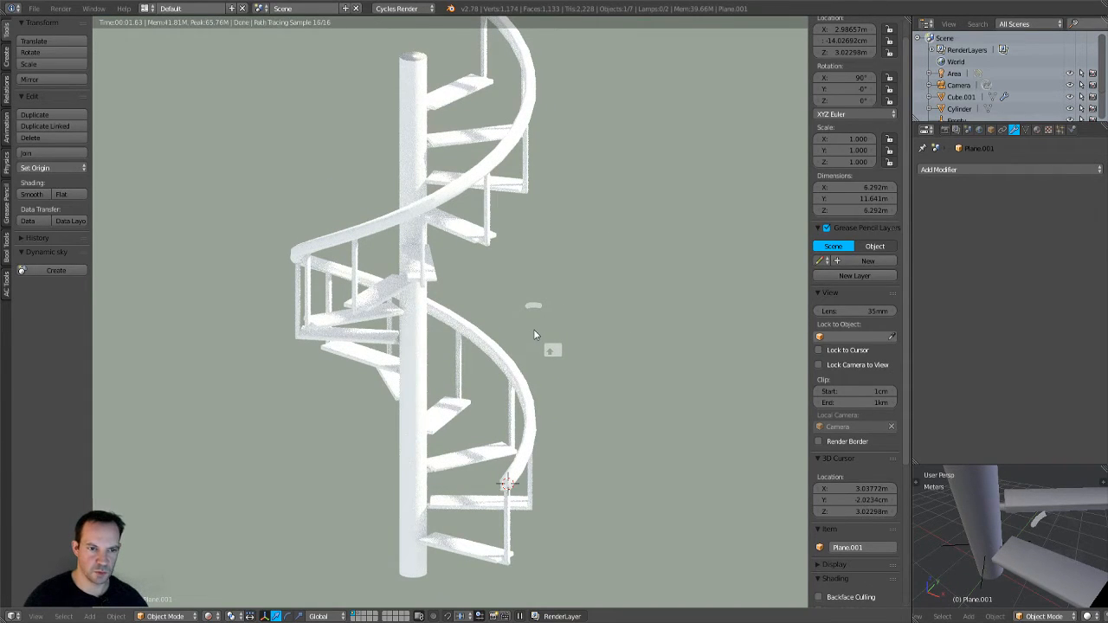
mouse_move(446, 334)
middle_down()
mouse_move(586, 339)
mouse_move(534, 383)
middle_up()
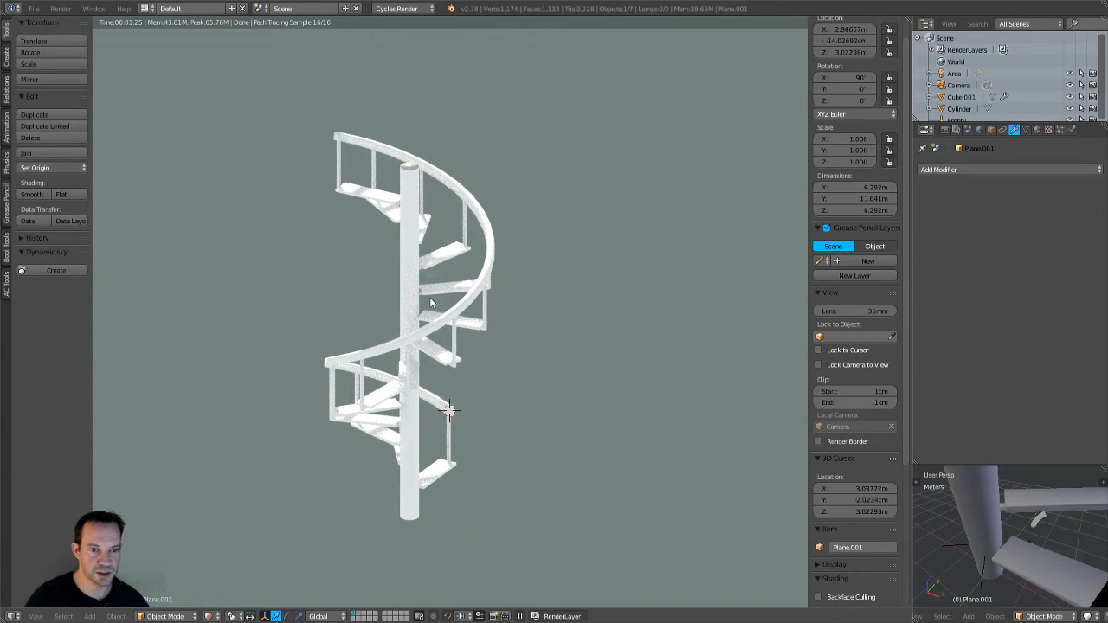
mouse_move(310, 352)
middle_down()
mouse_move(315, 369)
mouse_move(393, 369)
middle_up()
scroll(405, 368, up, 3)
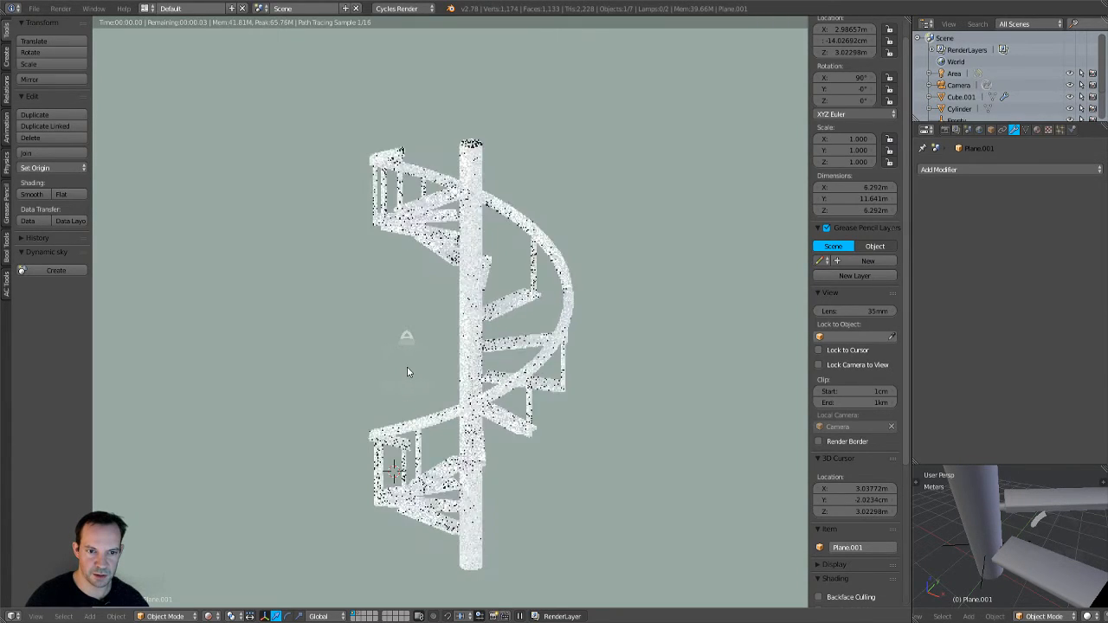
scroll(407, 372, down, 2)
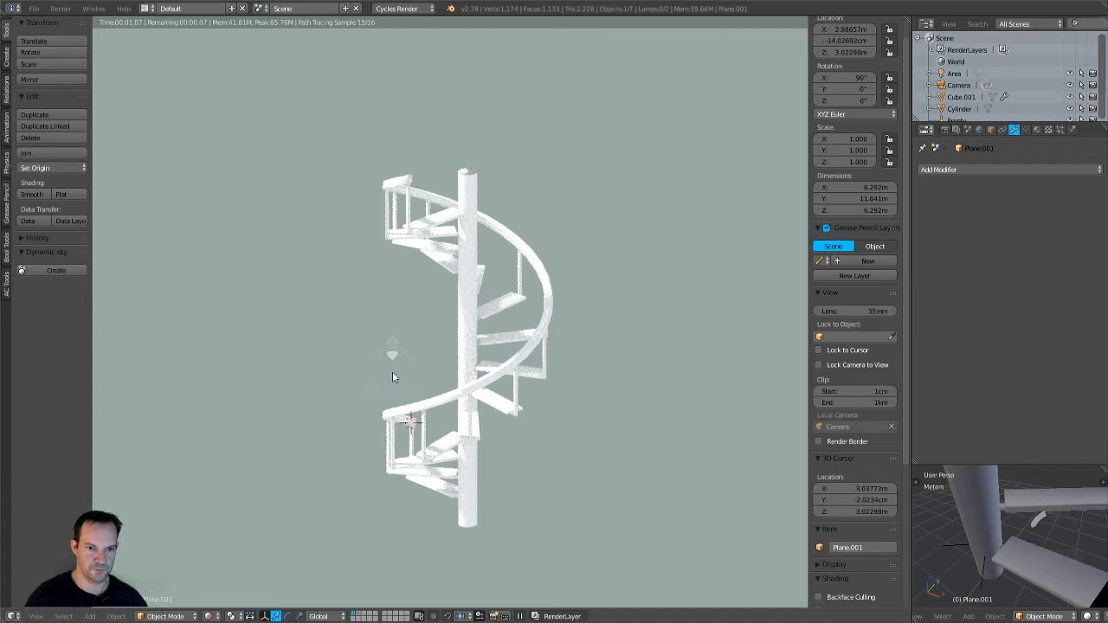
middle_drag(392, 377, 355, 390)
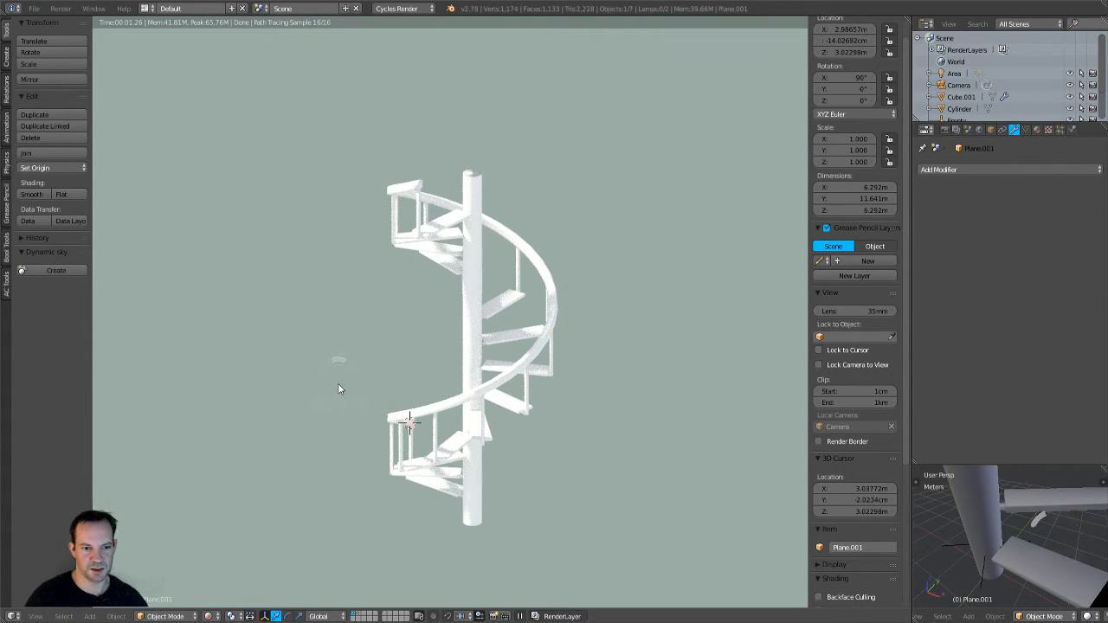
Step: Return the viewport to solid shading and bring the whole staircase back into view
click(213, 615)
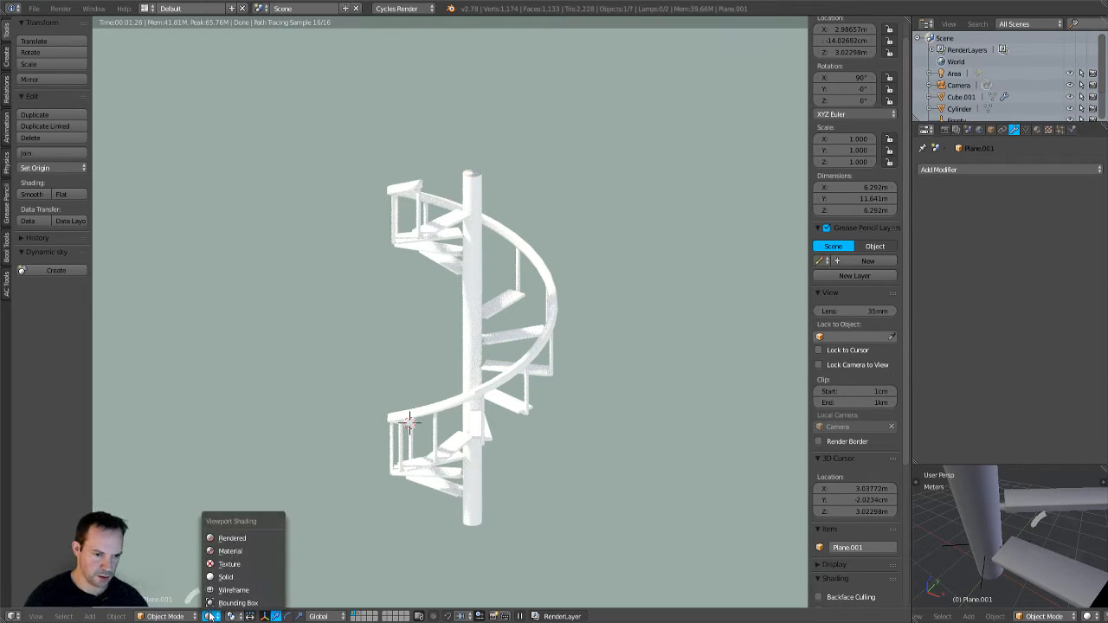
click(244, 577)
mouse_move(329, 502)
middle_down()
mouse_move(385, 466)
mouse_move(503, 491)
mouse_move(666, 474)
mouse_move(630, 476)
mouse_move(601, 428)
mouse_move(613, 423)
middle_up()
scroll(595, 483, up, 2)
scroll(596, 482, down, 2)
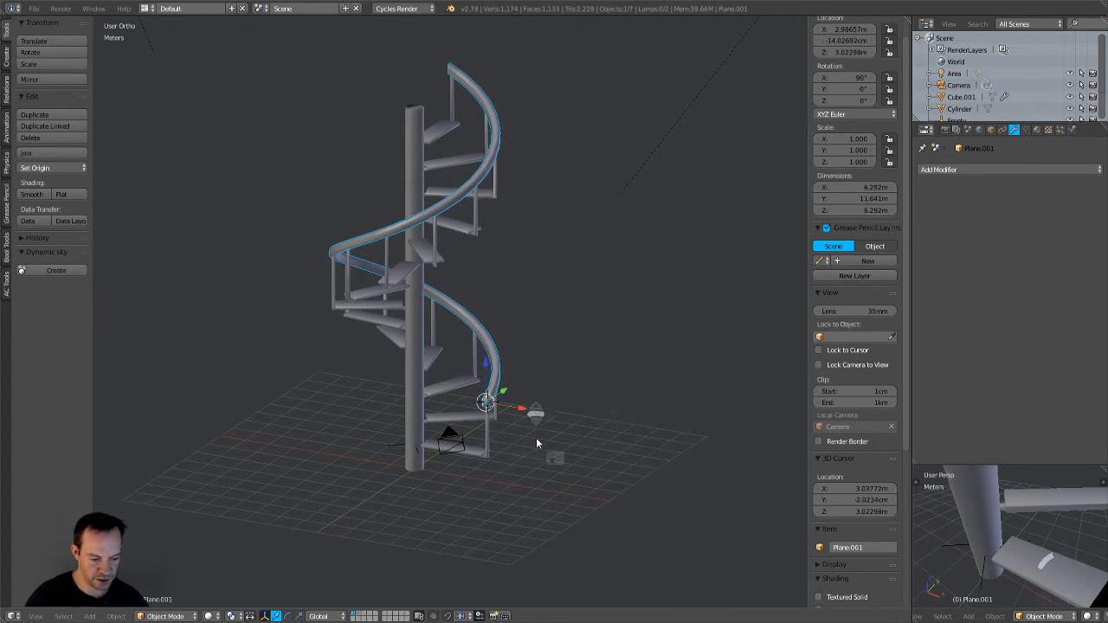
Step: Explore the staircase in walk navigation, moving up past the column and along the handrail to its upper end
key(shift+f)
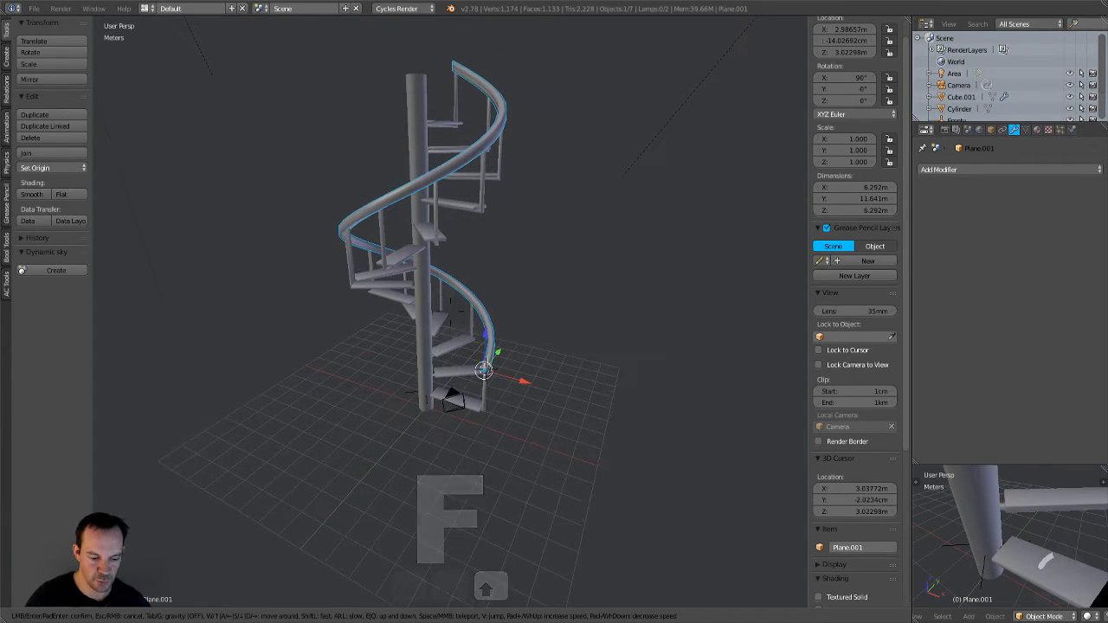
key(w)
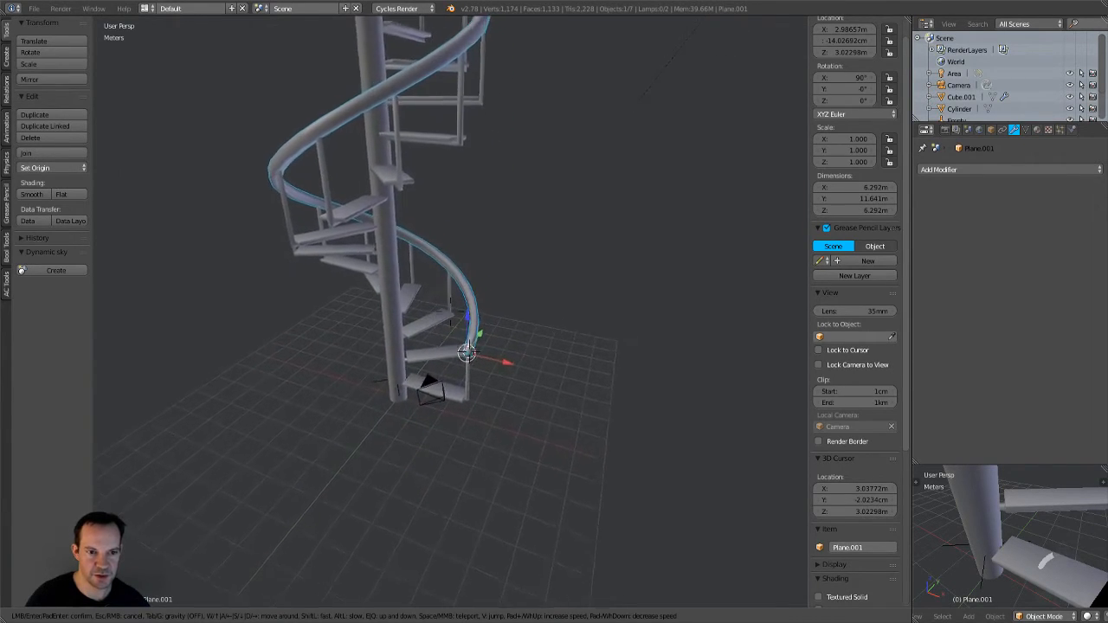
key(w)
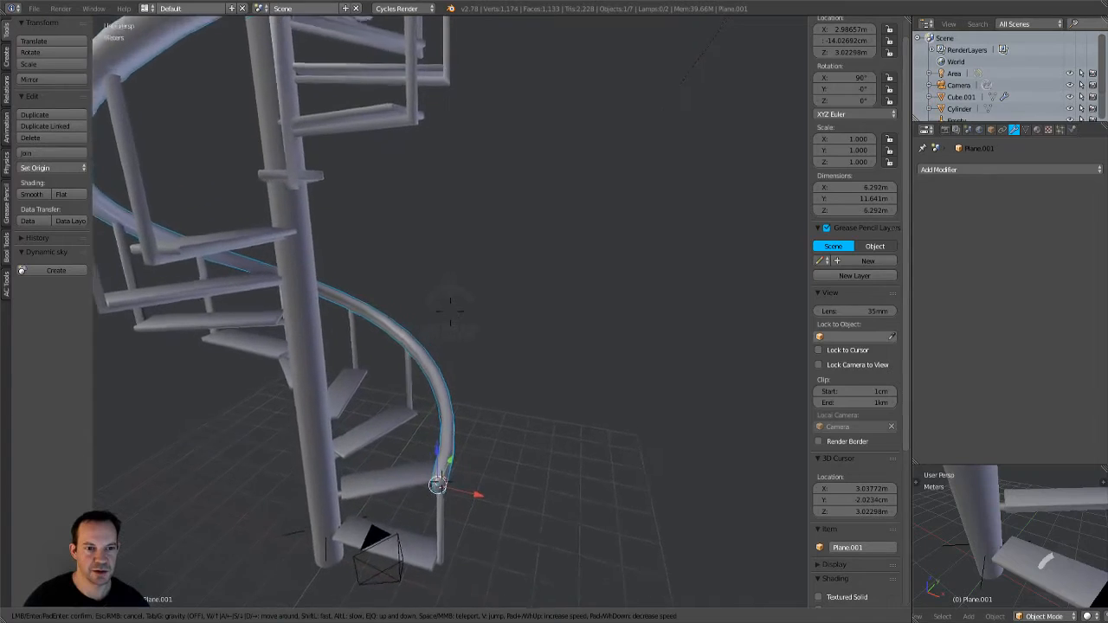
key(w)
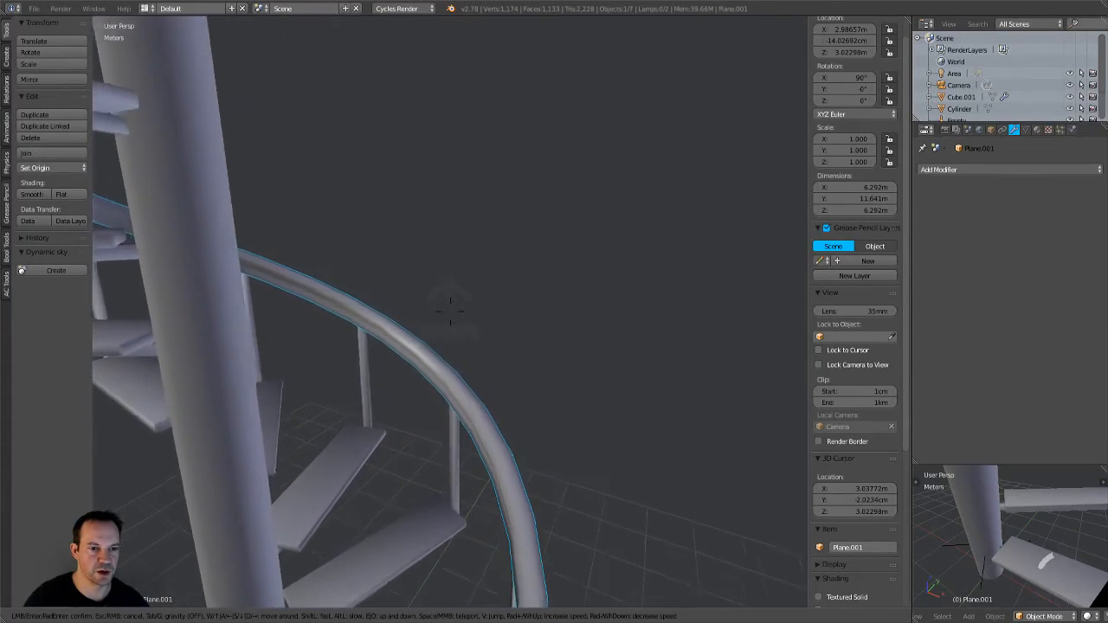
key(w)
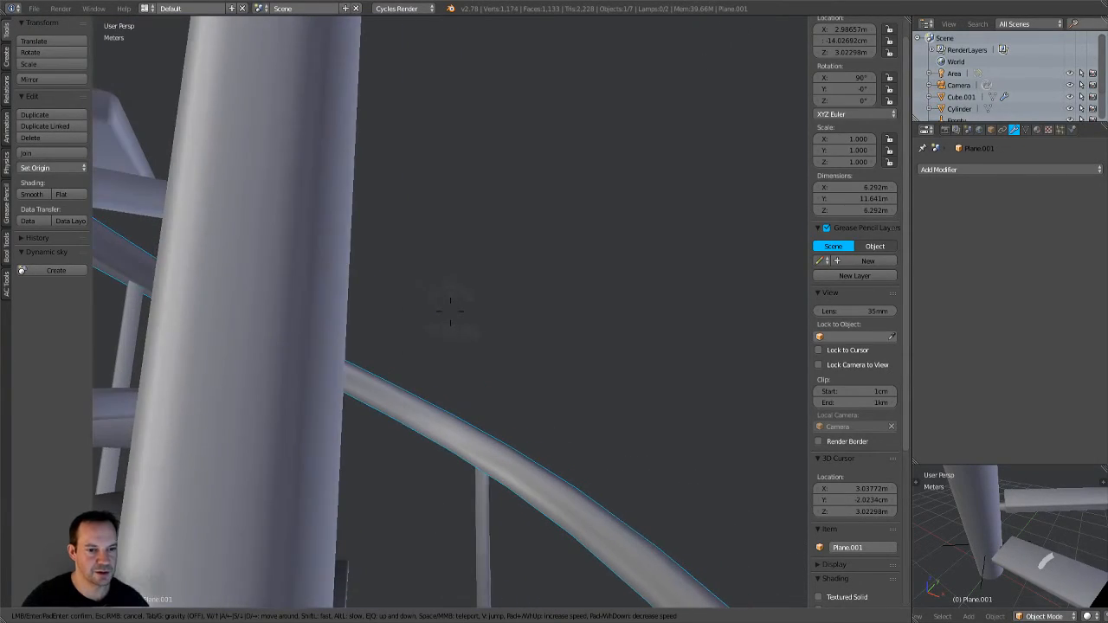
key(w)
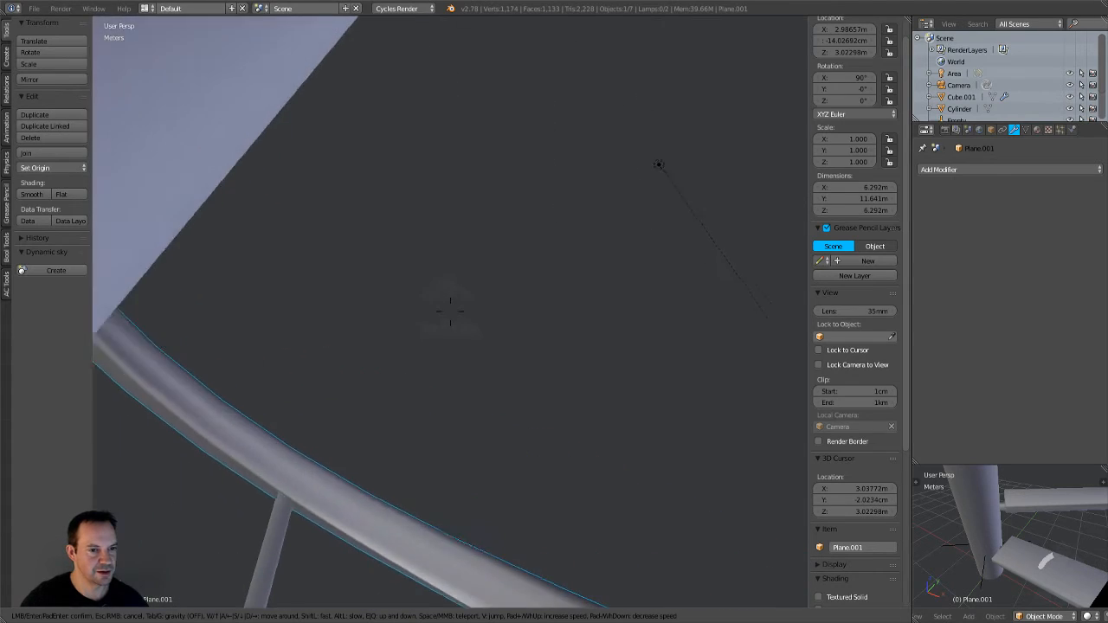
key(w)
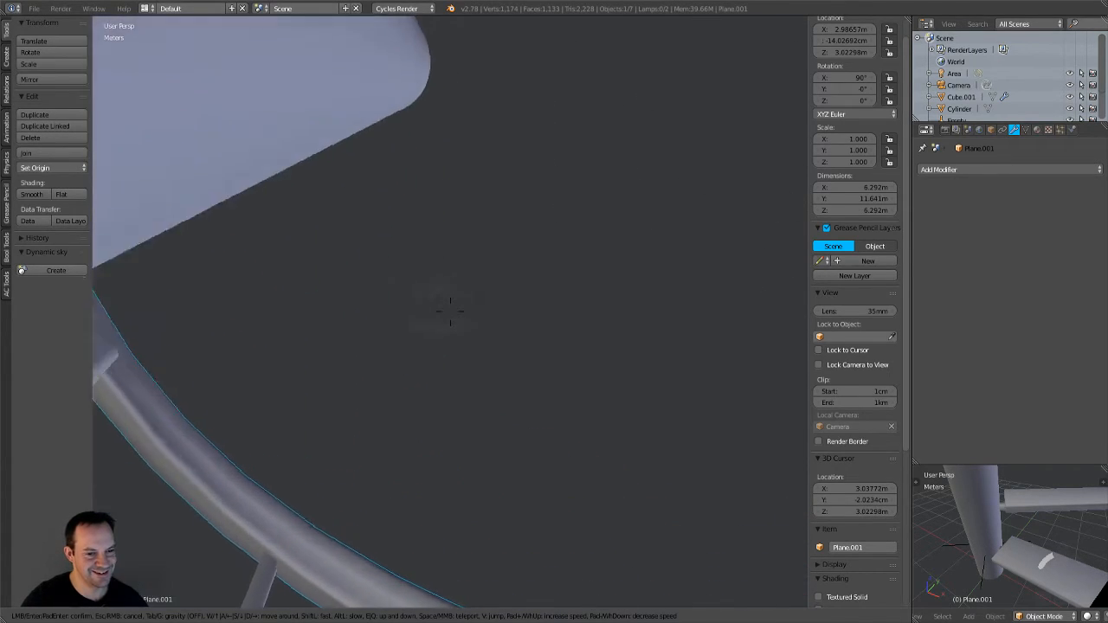
key(w)
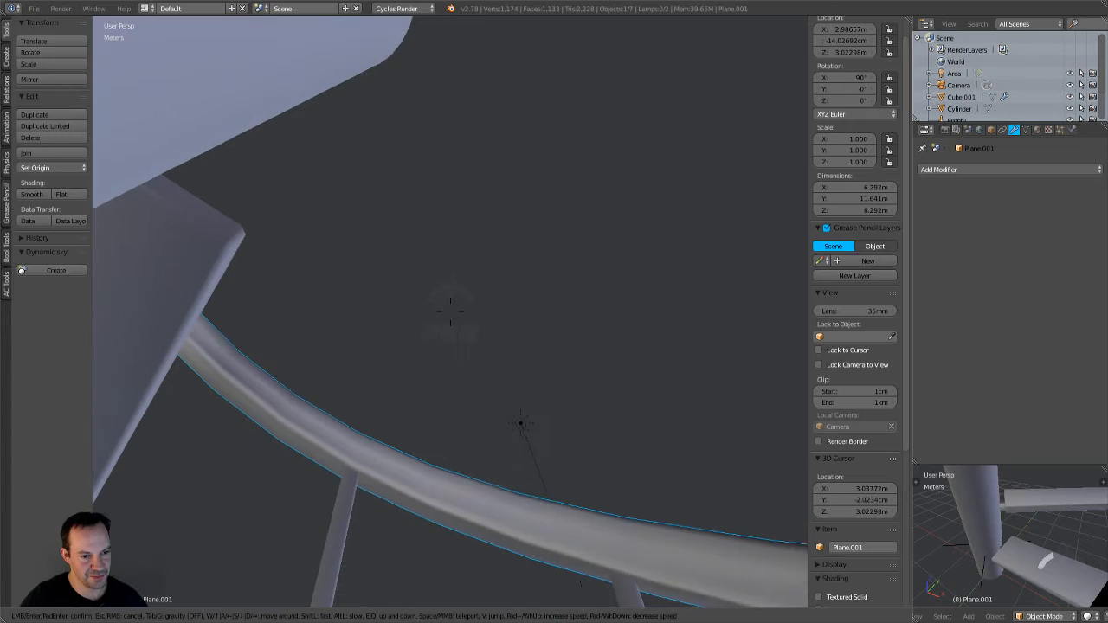
key(w)
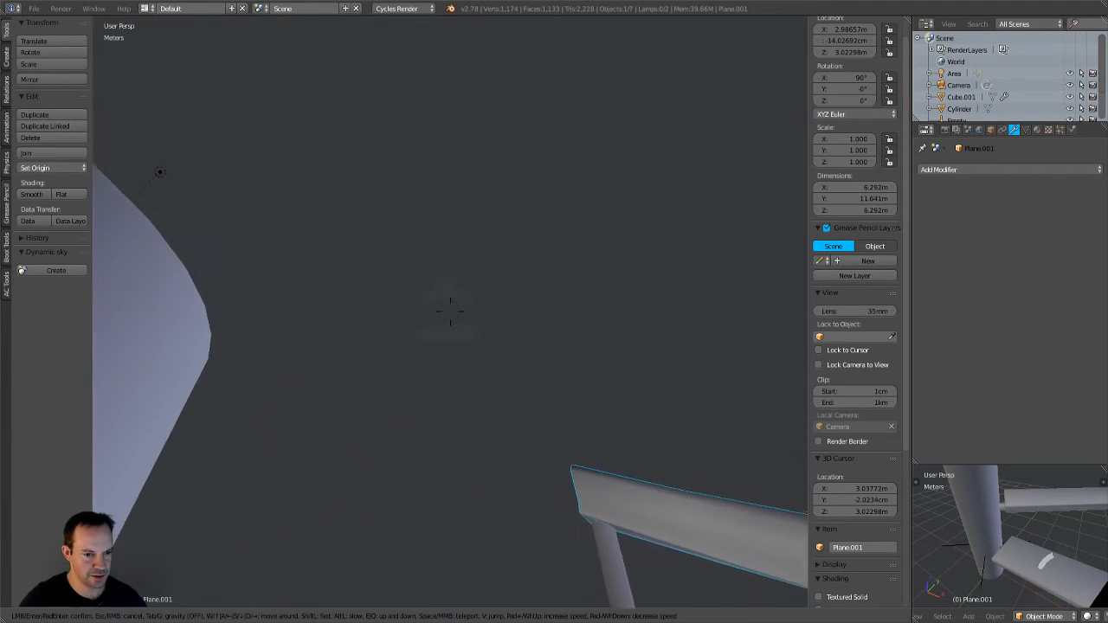
key(w)
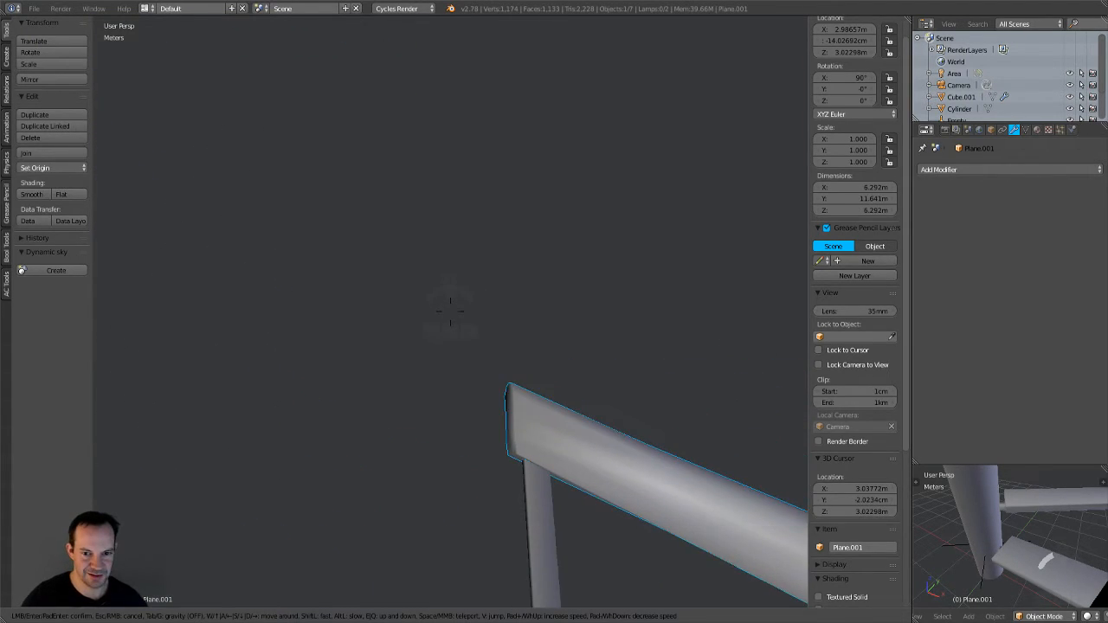
Step: Examine the steps from above and the handrail's lower end in walk navigation, and exit back to the original view
key(s)
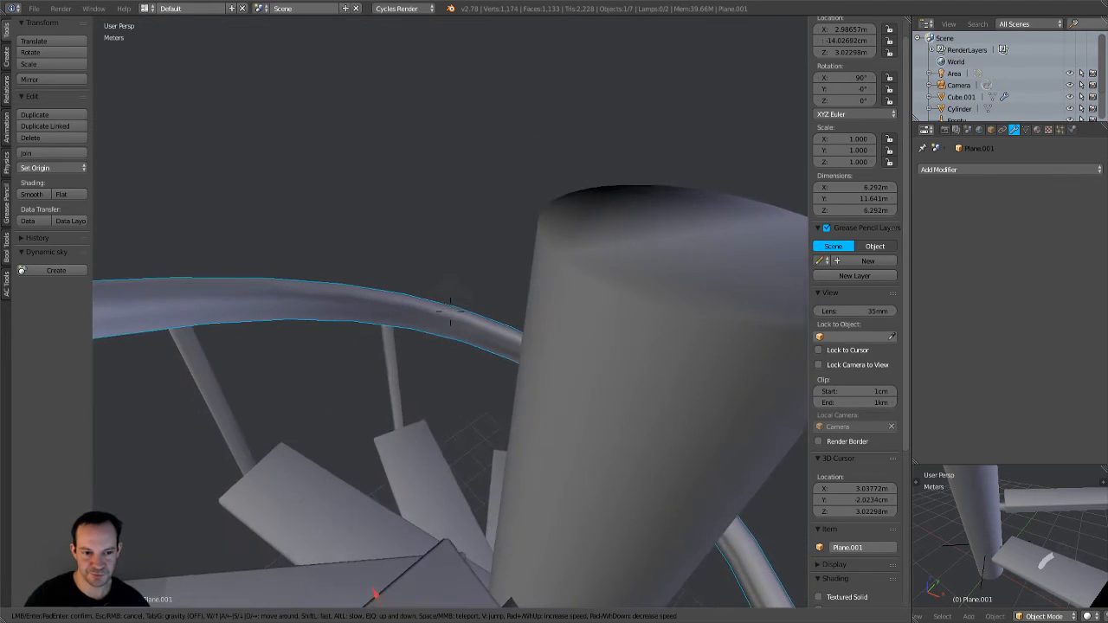
key(w)
key(s)
key(w)
key(s)
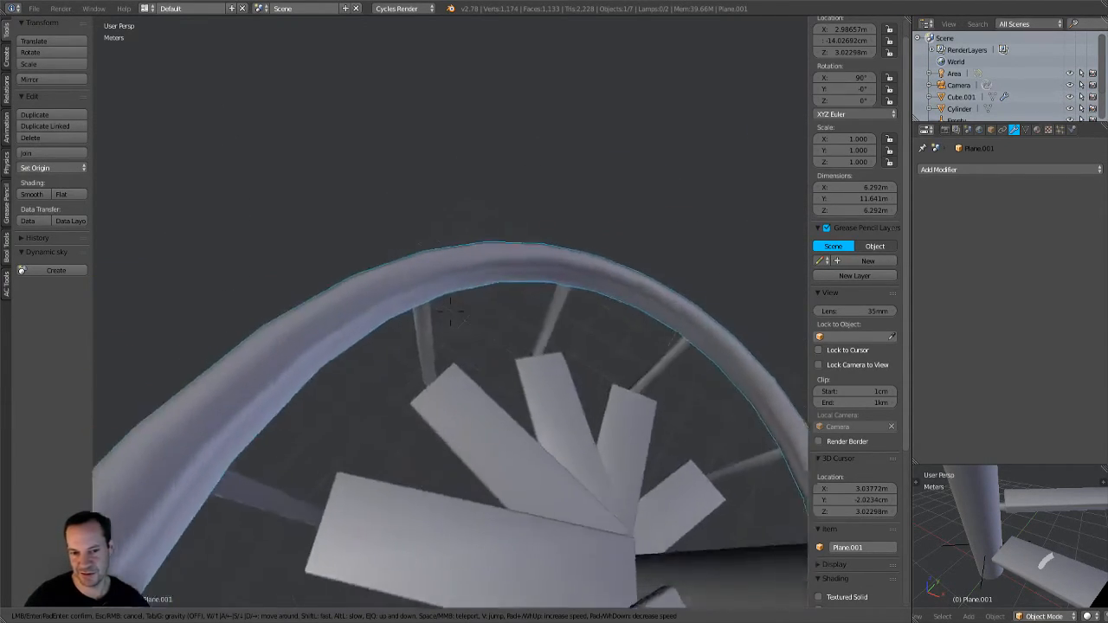
key(w)
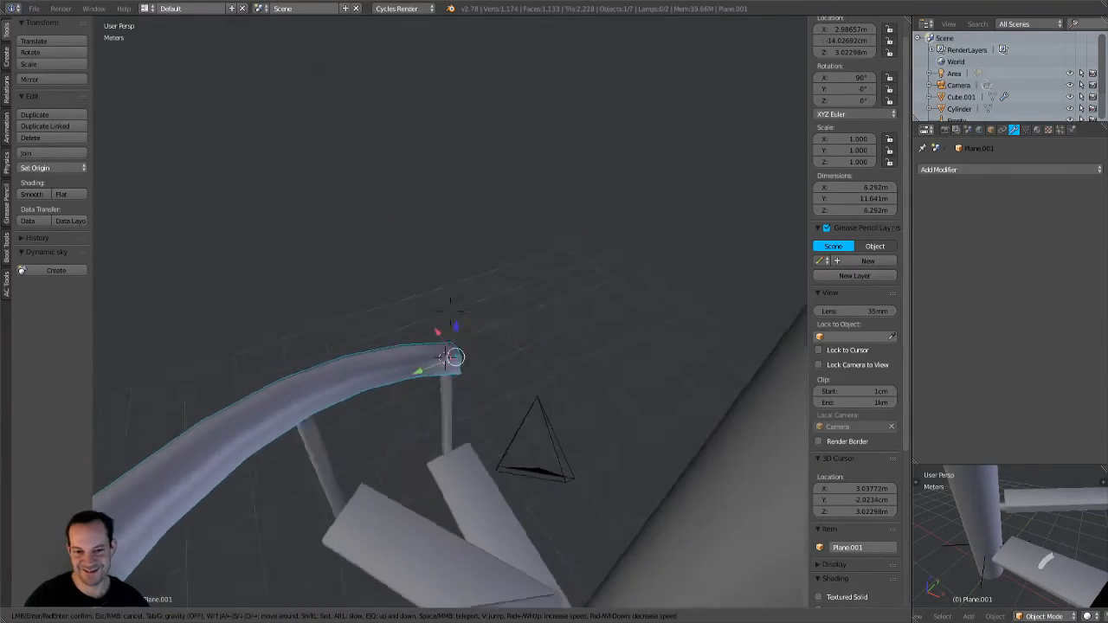
key(w)
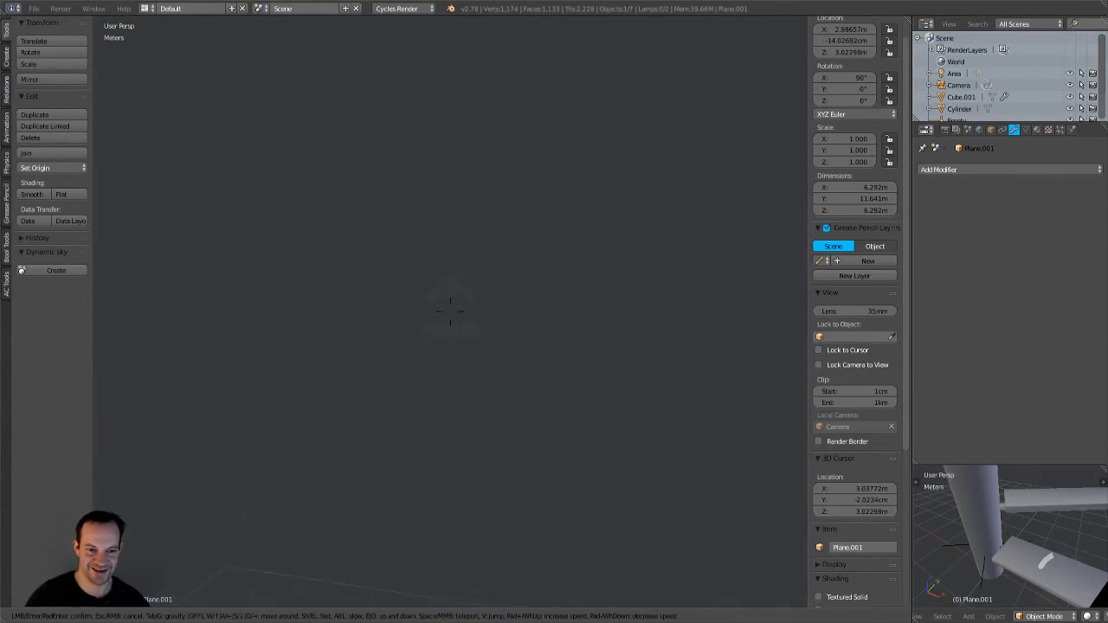
key(s)
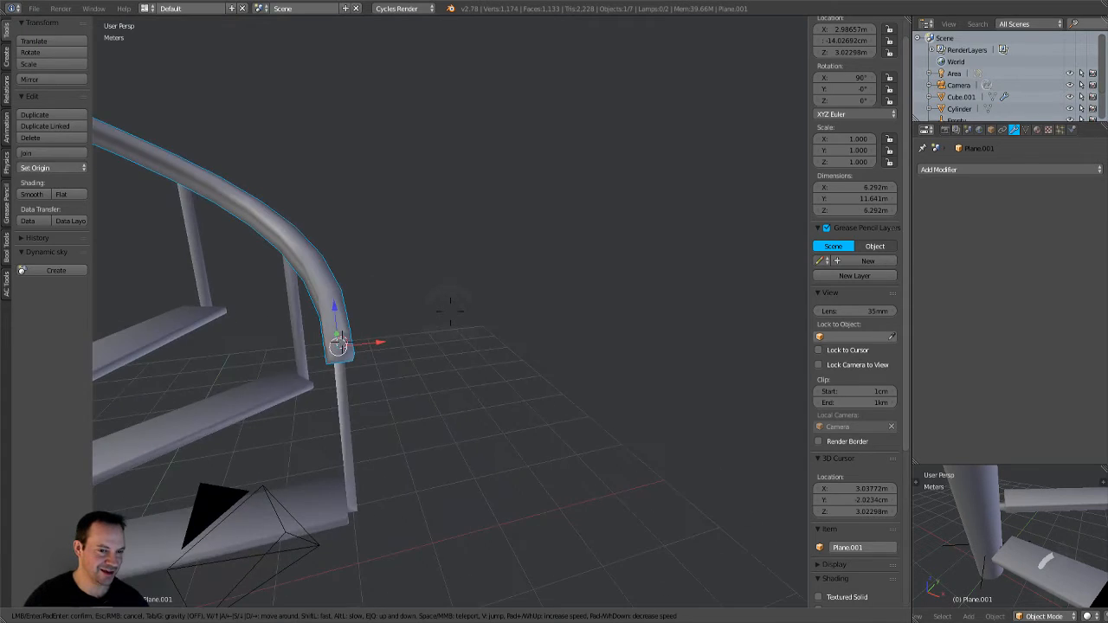
key(s)
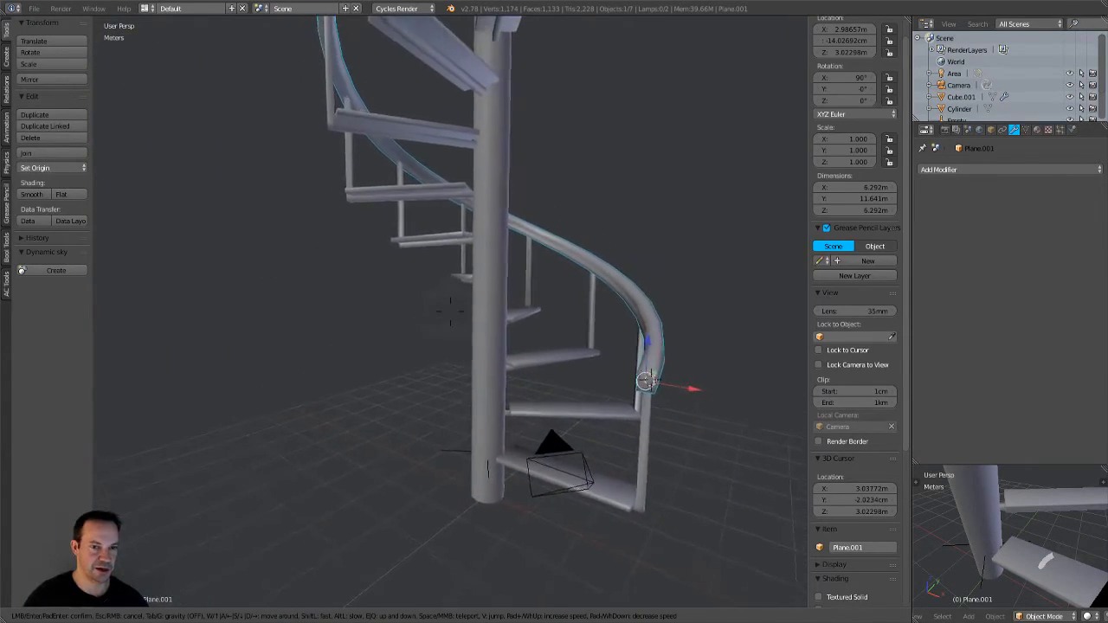
key(s)
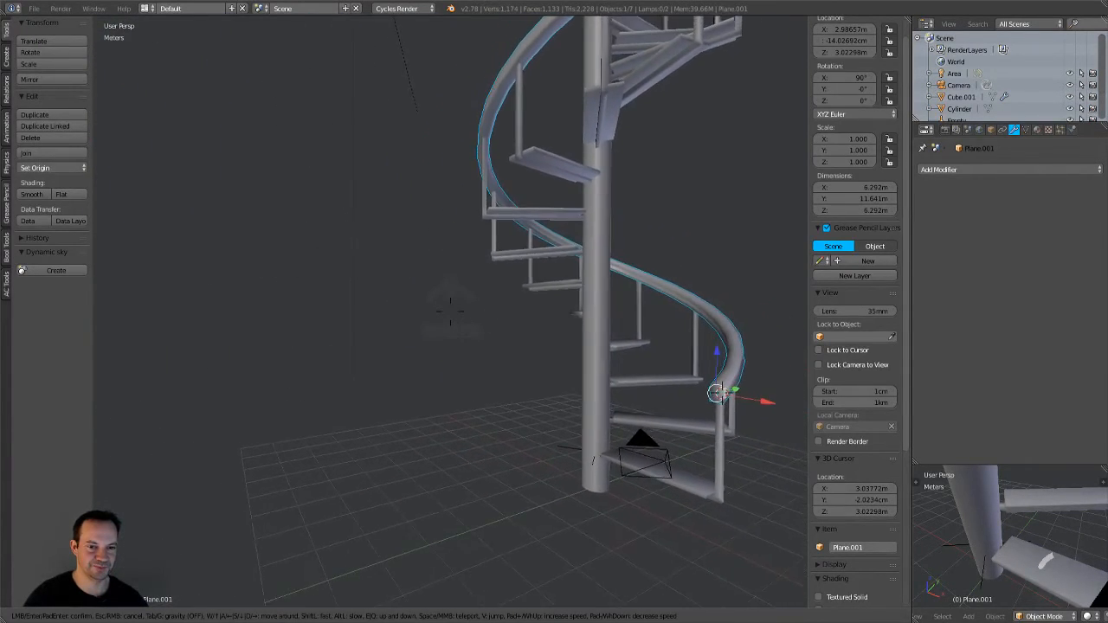
key(Escape)
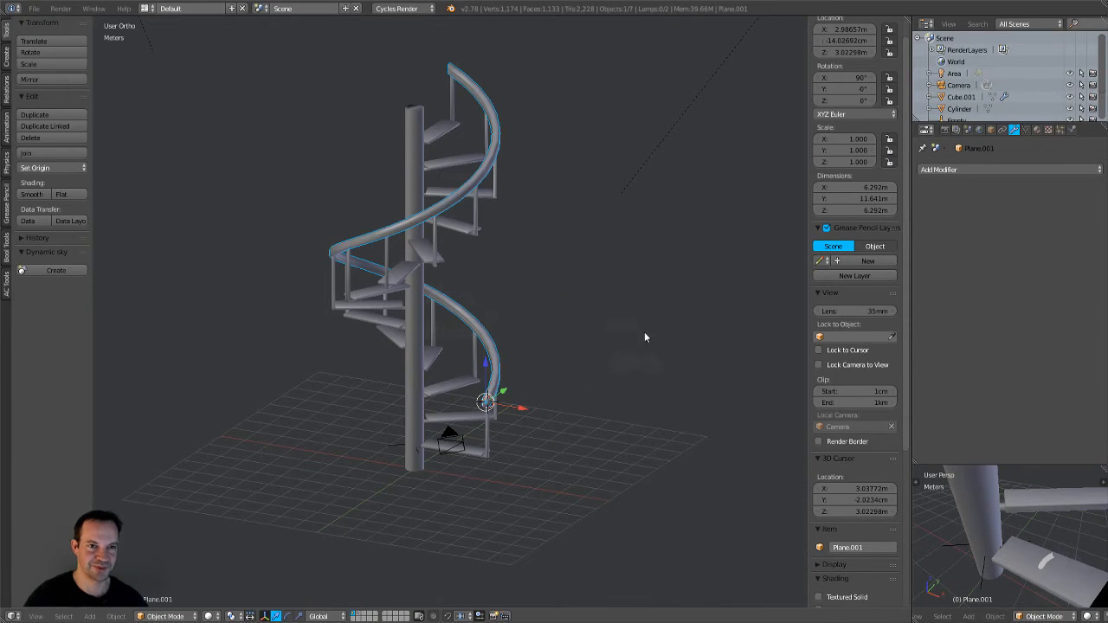